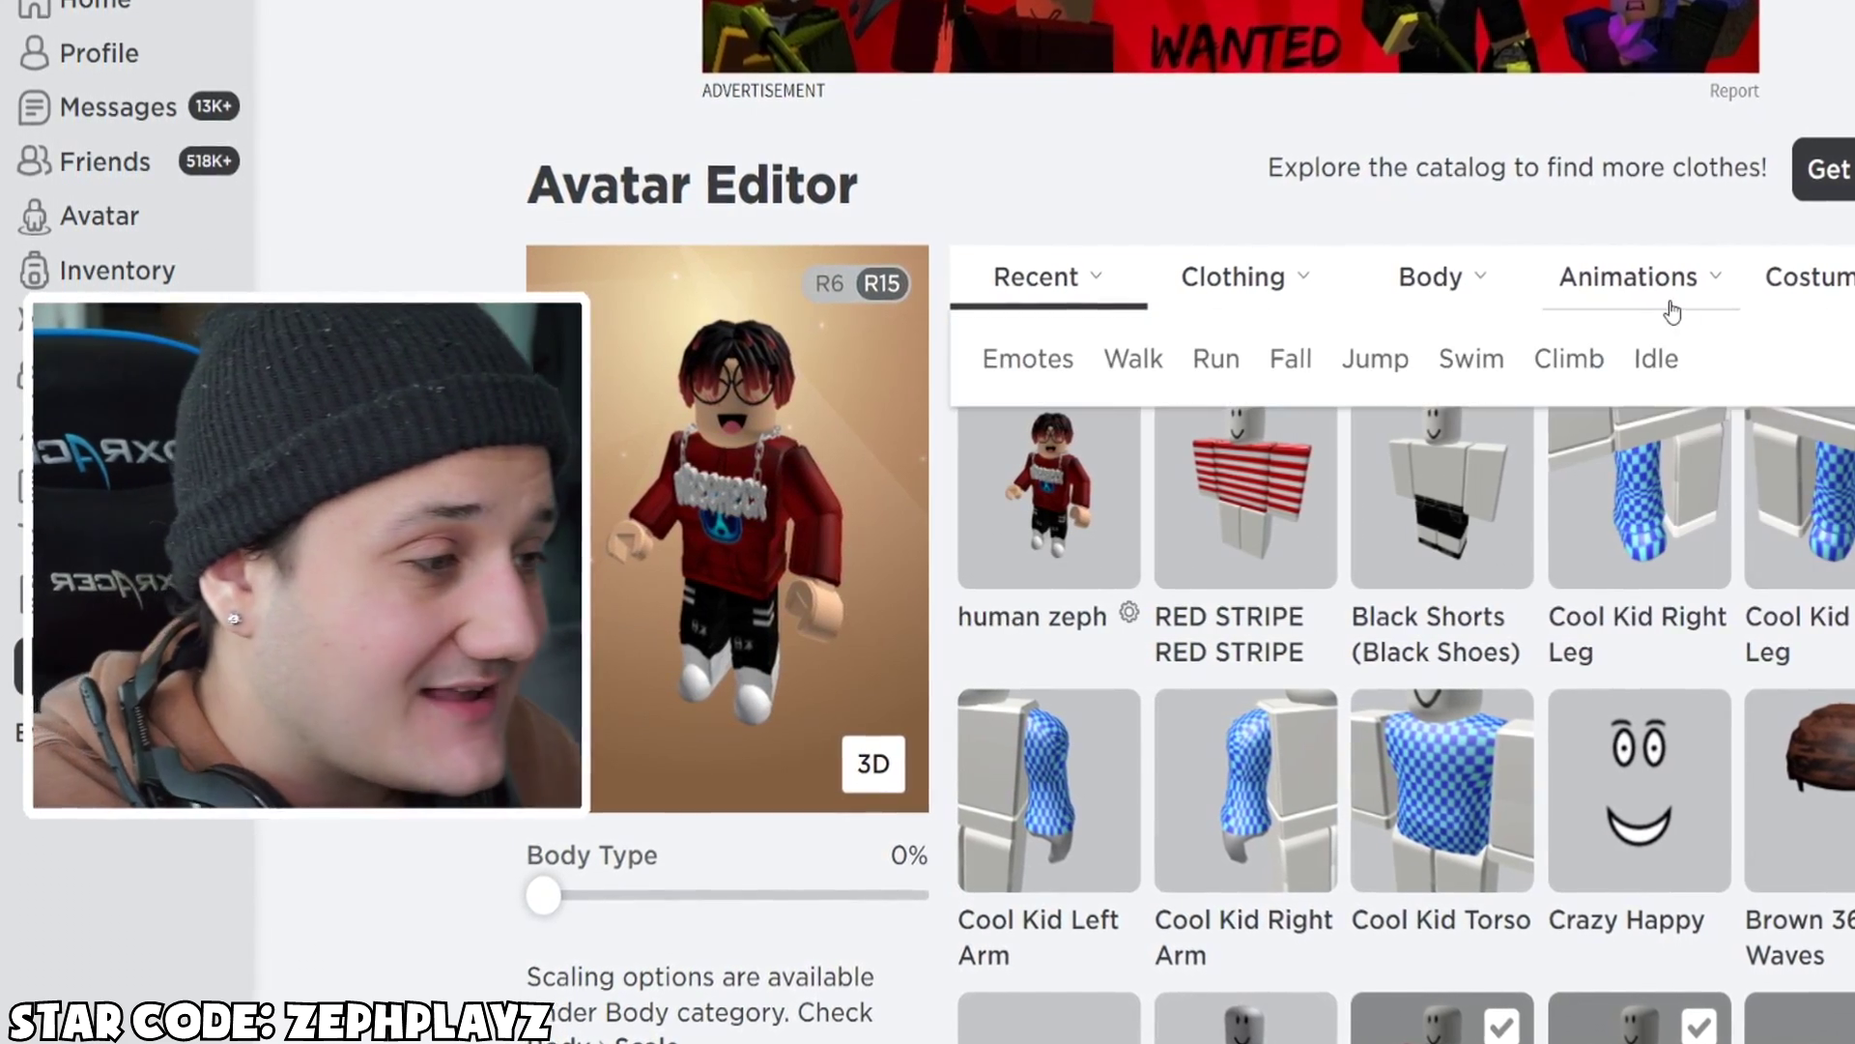
- Browse Preset Costumes and put the gold skeleton costume on the avatar
{"action": "left_click", "coordinate": [1703, 351]}
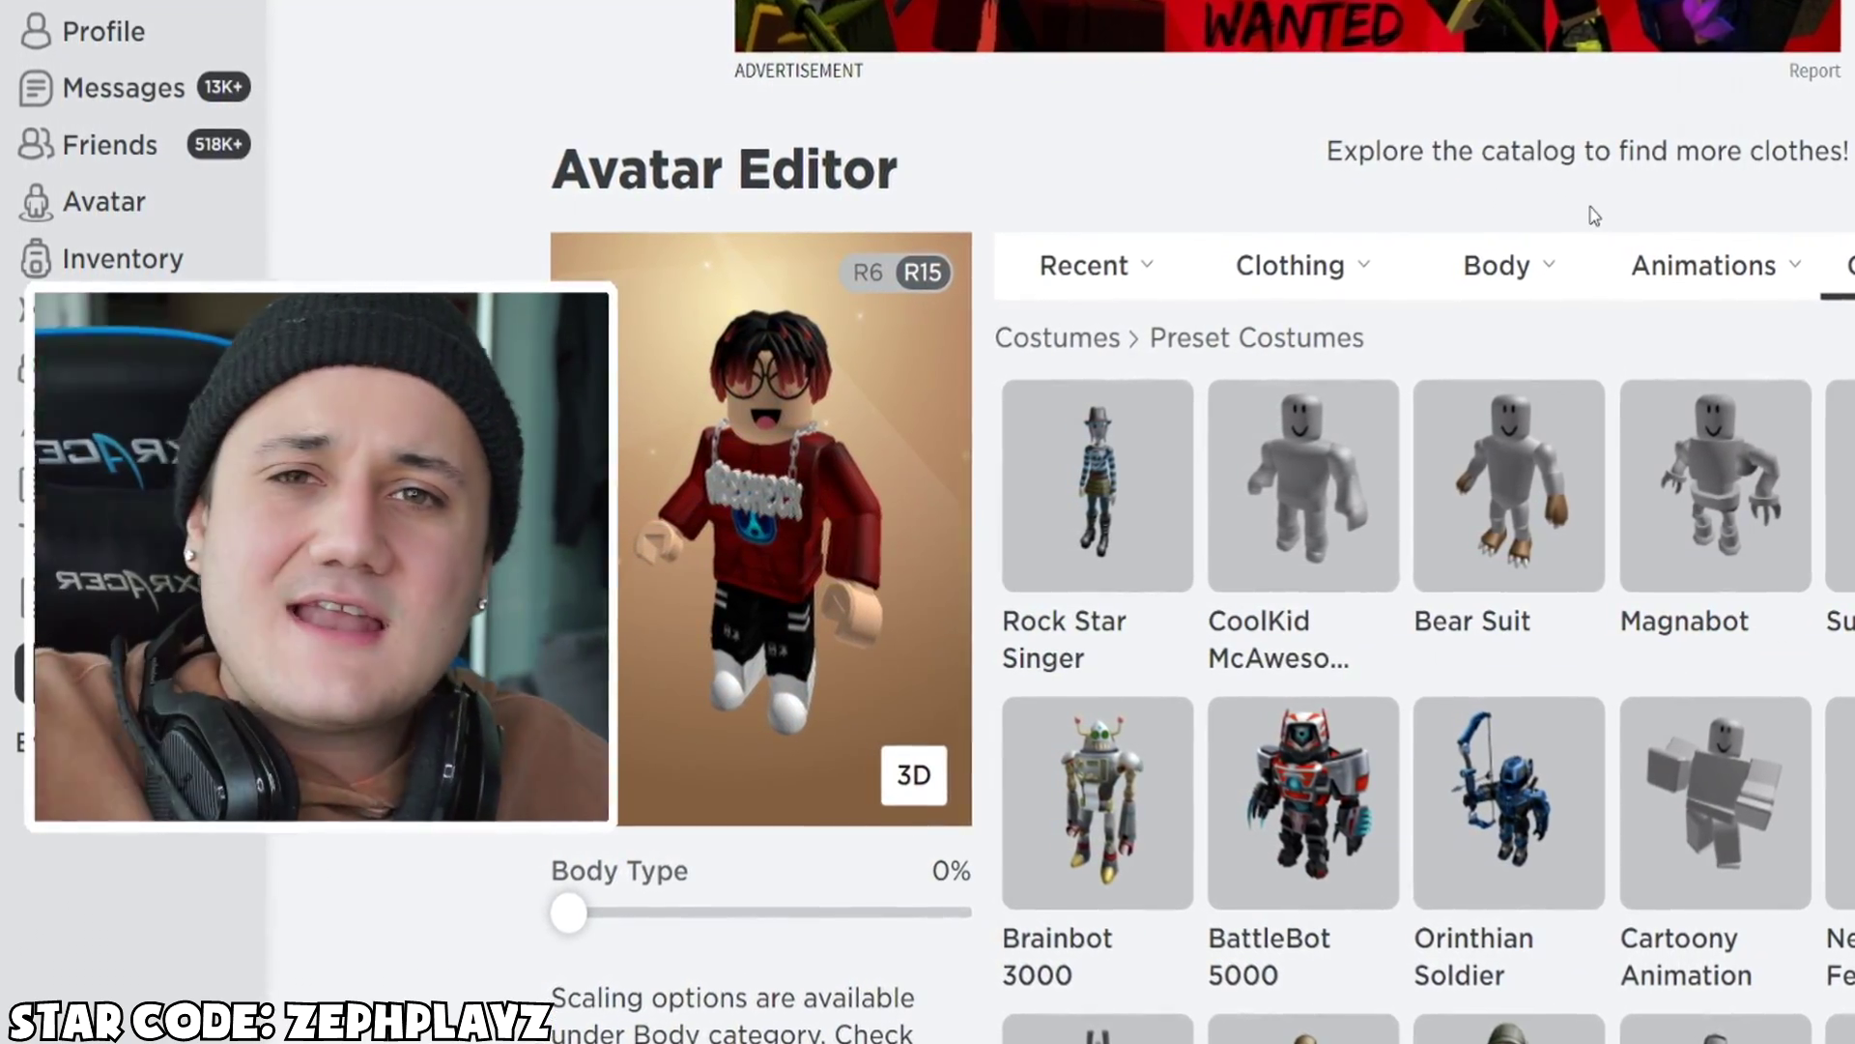
{"action": "scroll", "coordinate": [1430, 580], "scroll_direction": "down", "scroll_amount": 15}
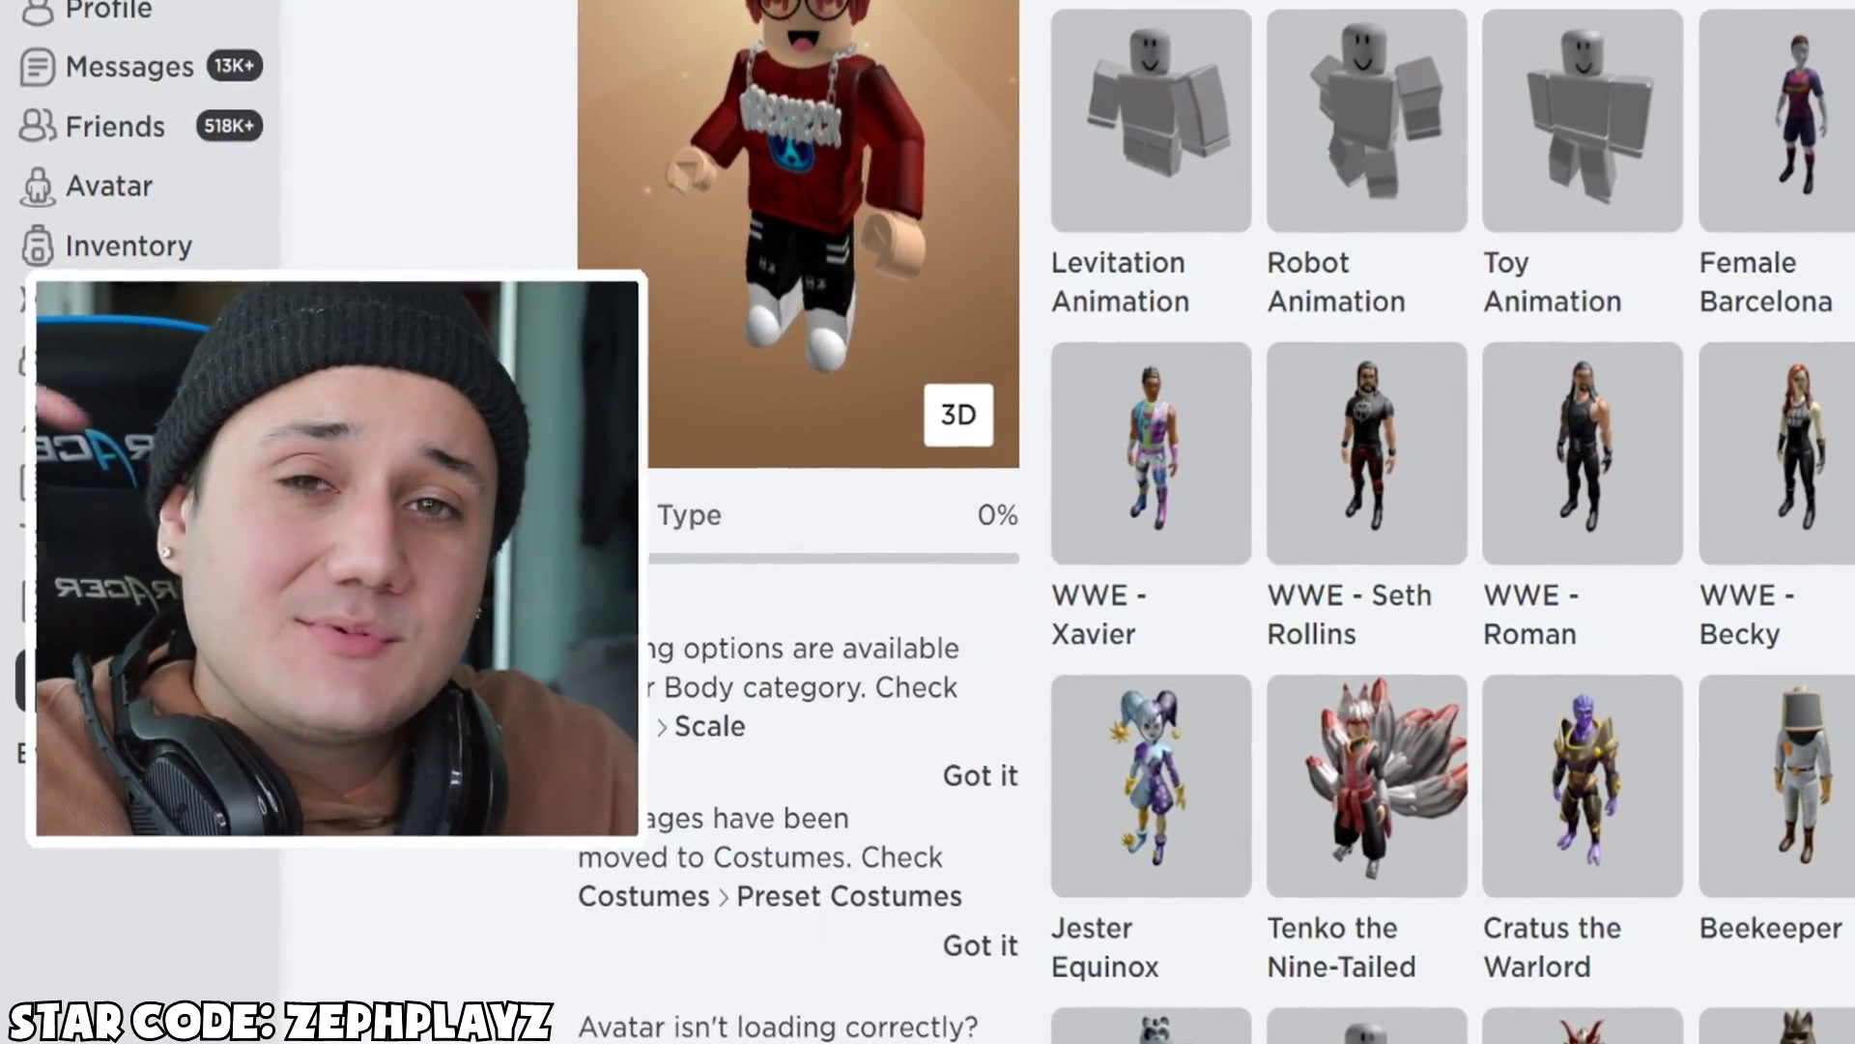
{"action": "scroll", "coordinate": [1449, 522], "scroll_direction": "down", "scroll_amount": 9}
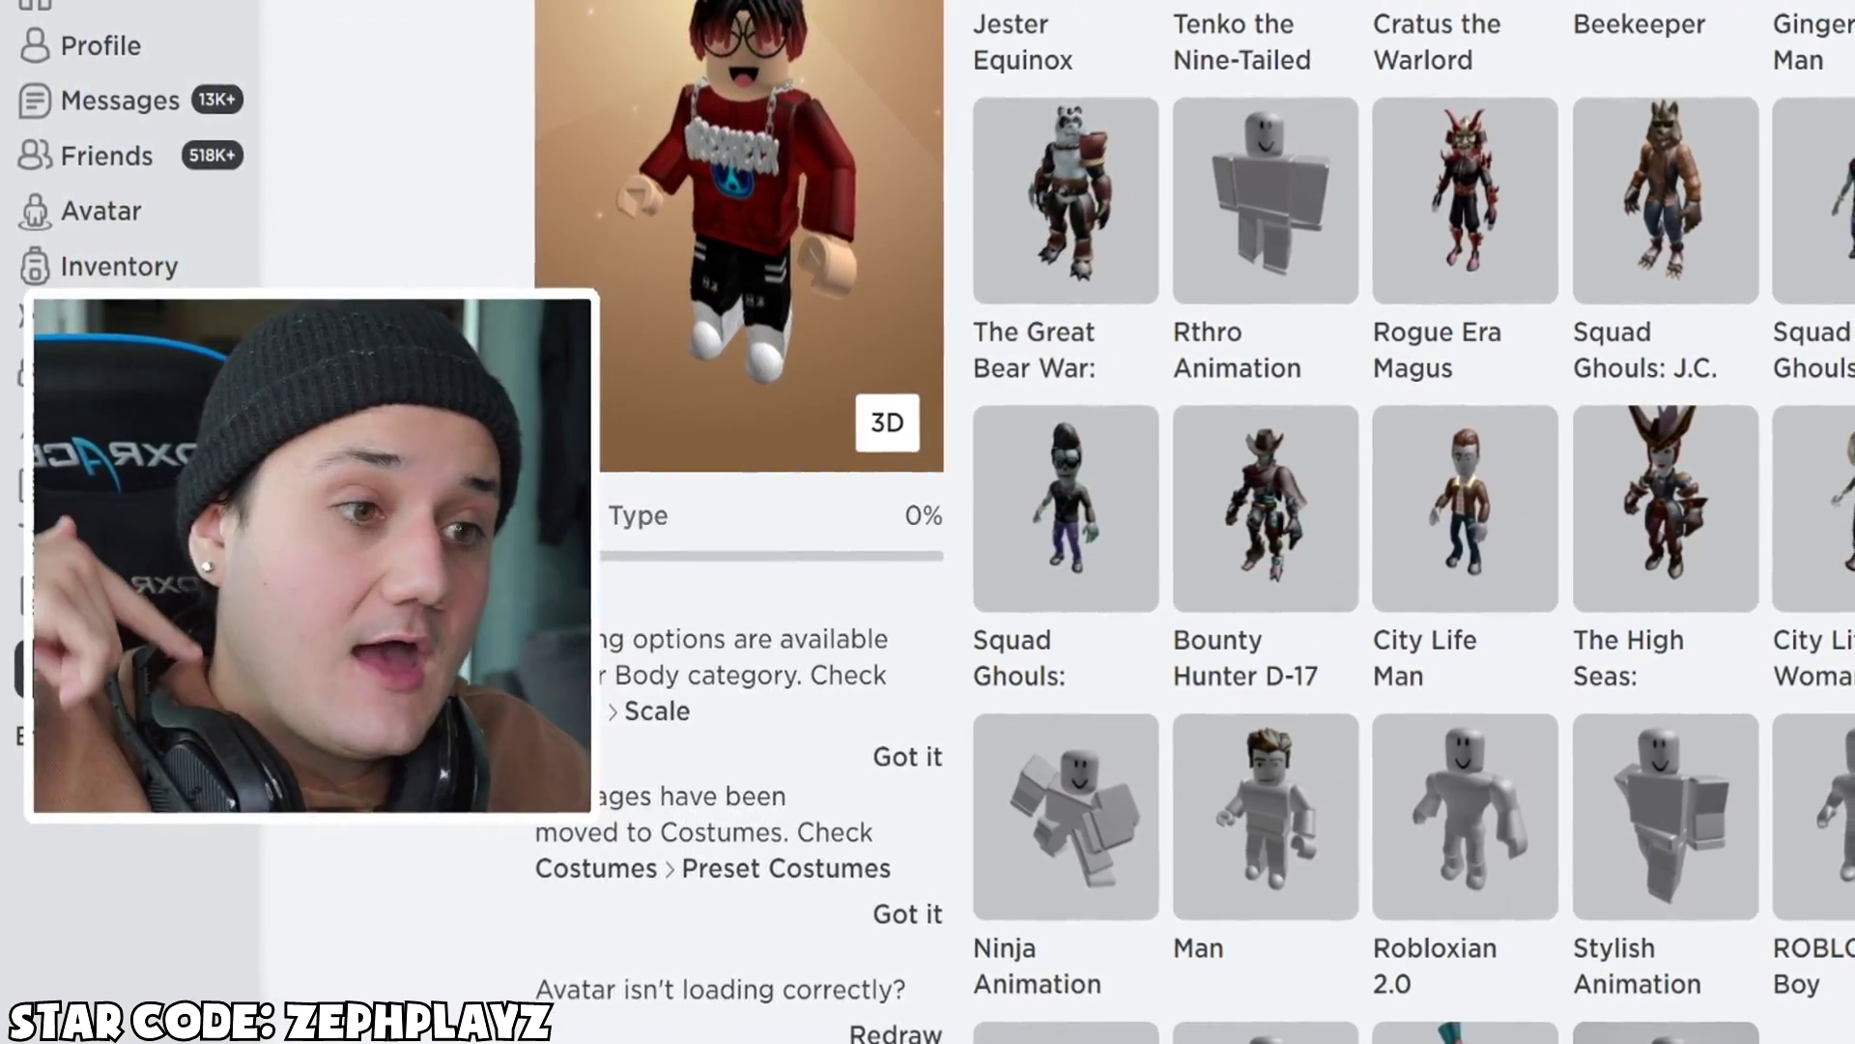
{"action": "scroll", "coordinate": [1560, 927], "scroll_direction": "down", "scroll_amount": 3}
{"action": "scroll", "coordinate": [1560, 927], "scroll_direction": "up", "scroll_amount": 3}
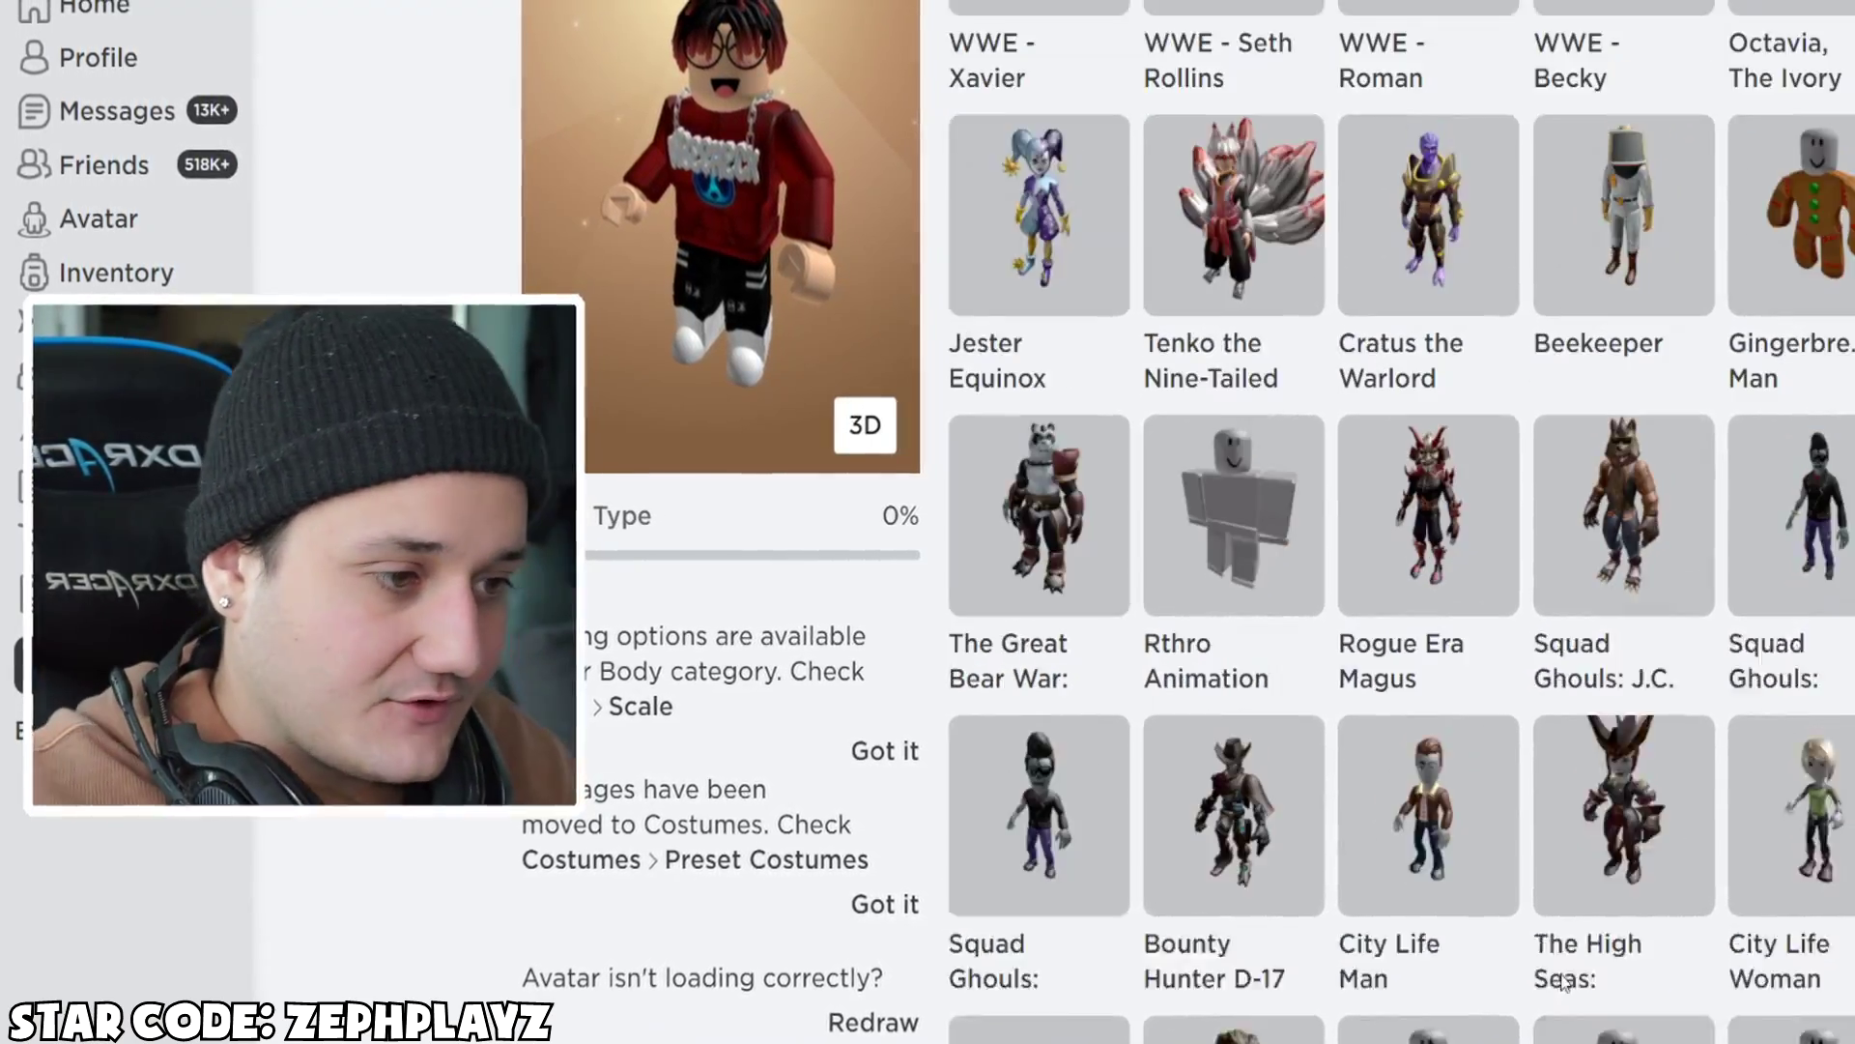
{"action": "scroll", "coordinate": [1559, 928], "scroll_direction": "down", "scroll_amount": 10}
{"action": "scroll", "coordinate": [1558, 899], "scroll_direction": "up", "scroll_amount": 5}
{"action": "scroll", "coordinate": [1558, 899], "scroll_direction": "up", "scroll_amount": 5}
{"action": "scroll", "coordinate": [1524, 887], "scroll_direction": "down", "scroll_amount": 2}
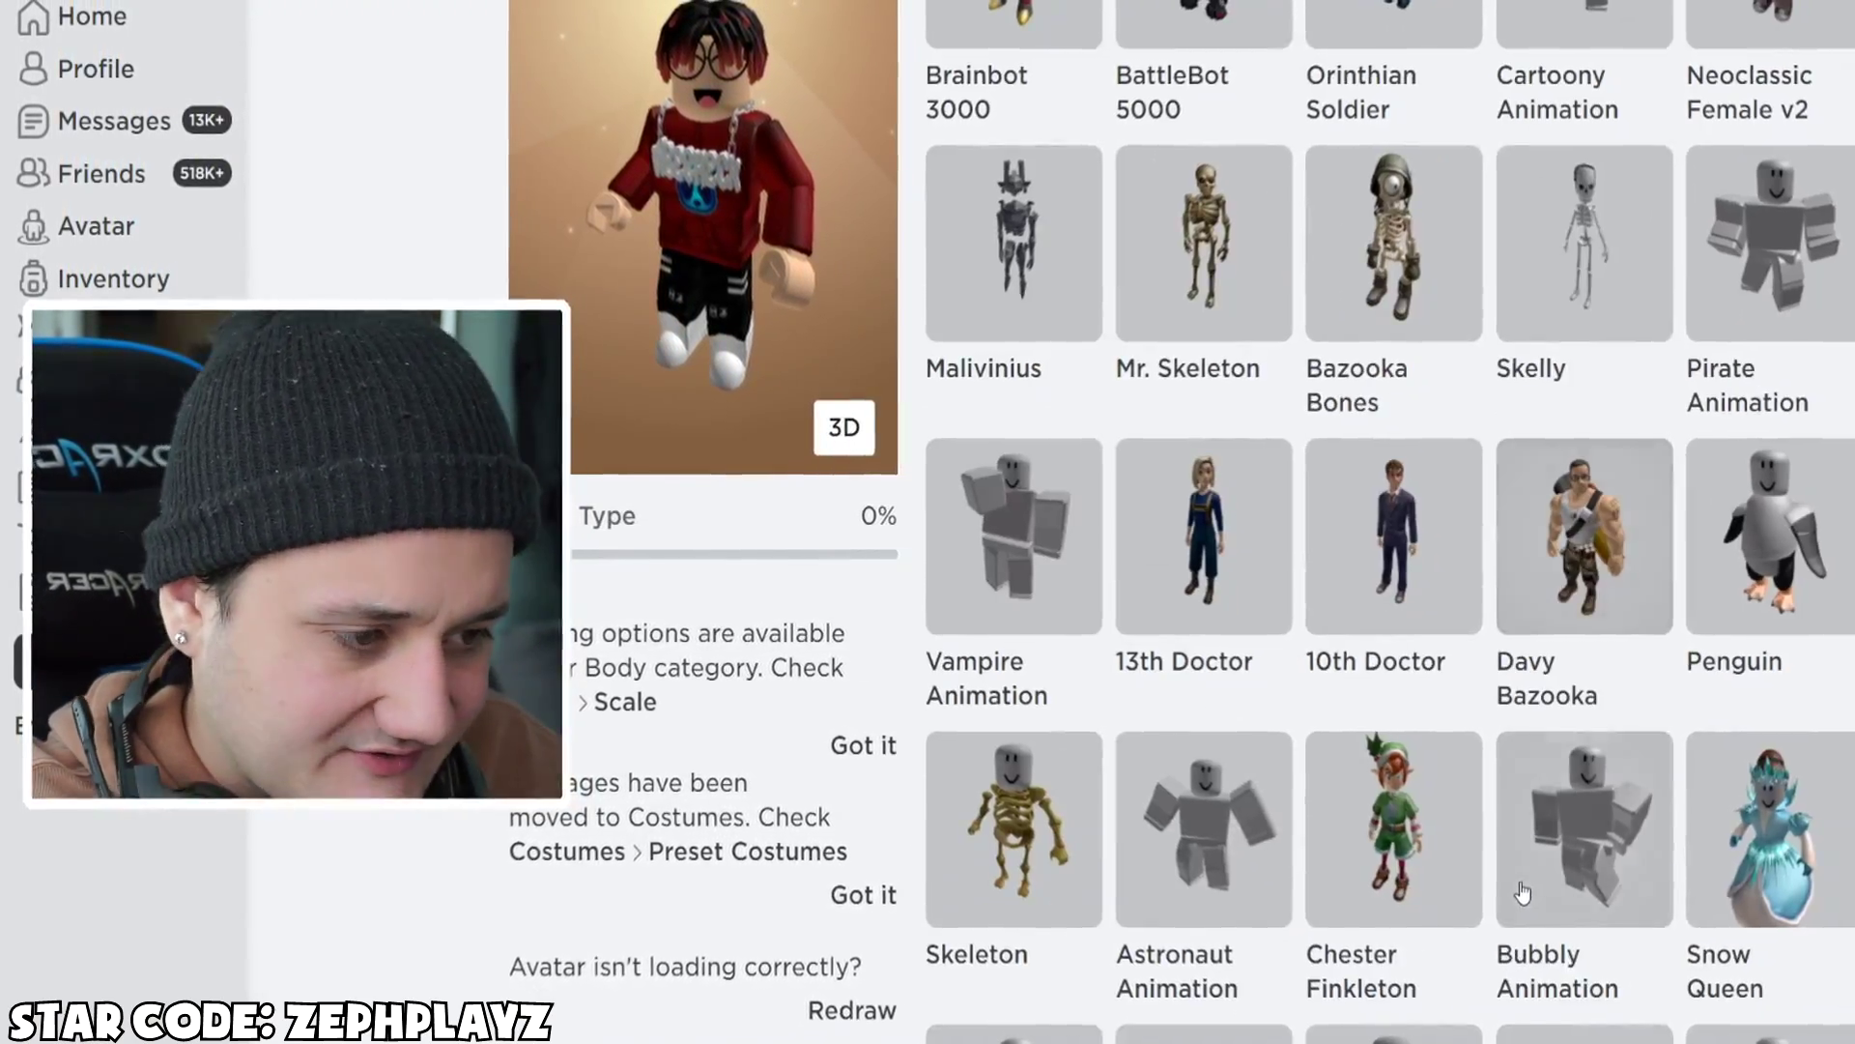
{"action": "scroll", "coordinate": [1353, 850], "scroll_direction": "down", "scroll_amount": 1}
{"action": "scroll", "coordinate": [1216, 800], "scroll_direction": "up", "scroll_amount": 9}
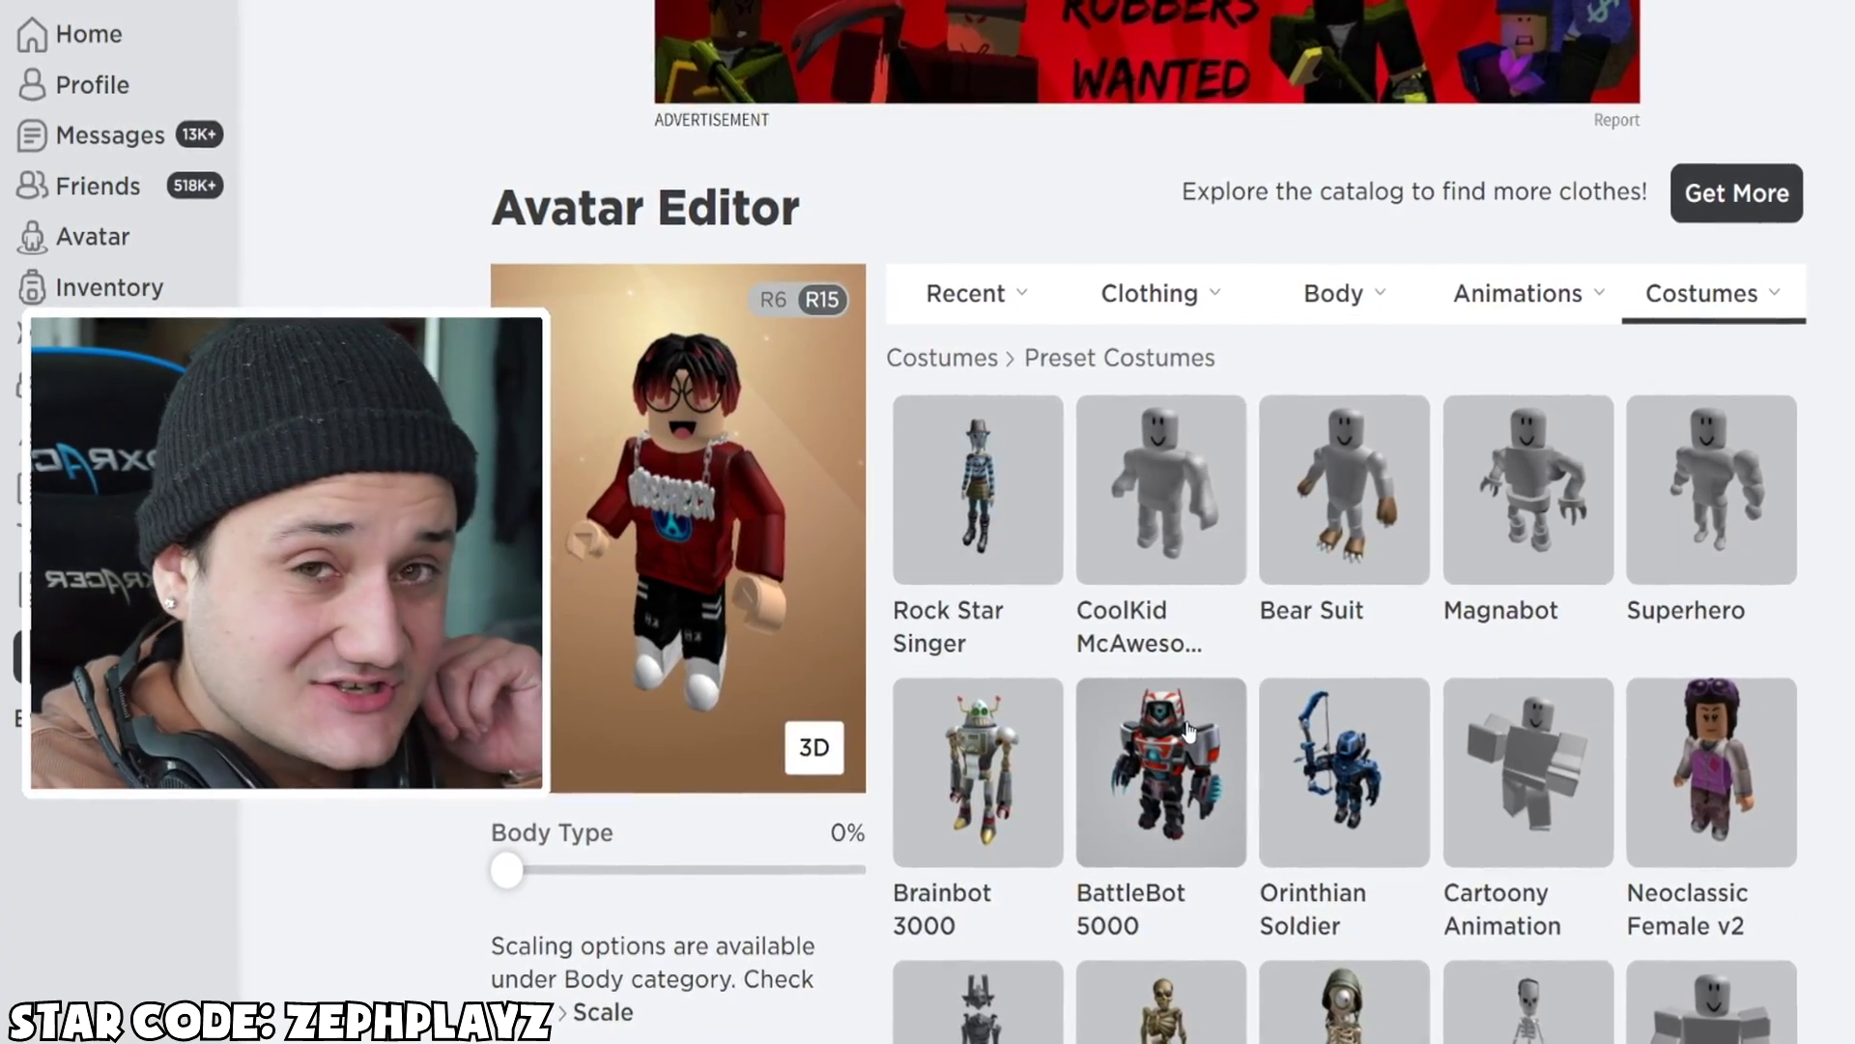
{"action": "scroll", "coordinate": [1188, 731], "scroll_direction": "down", "scroll_amount": 6}
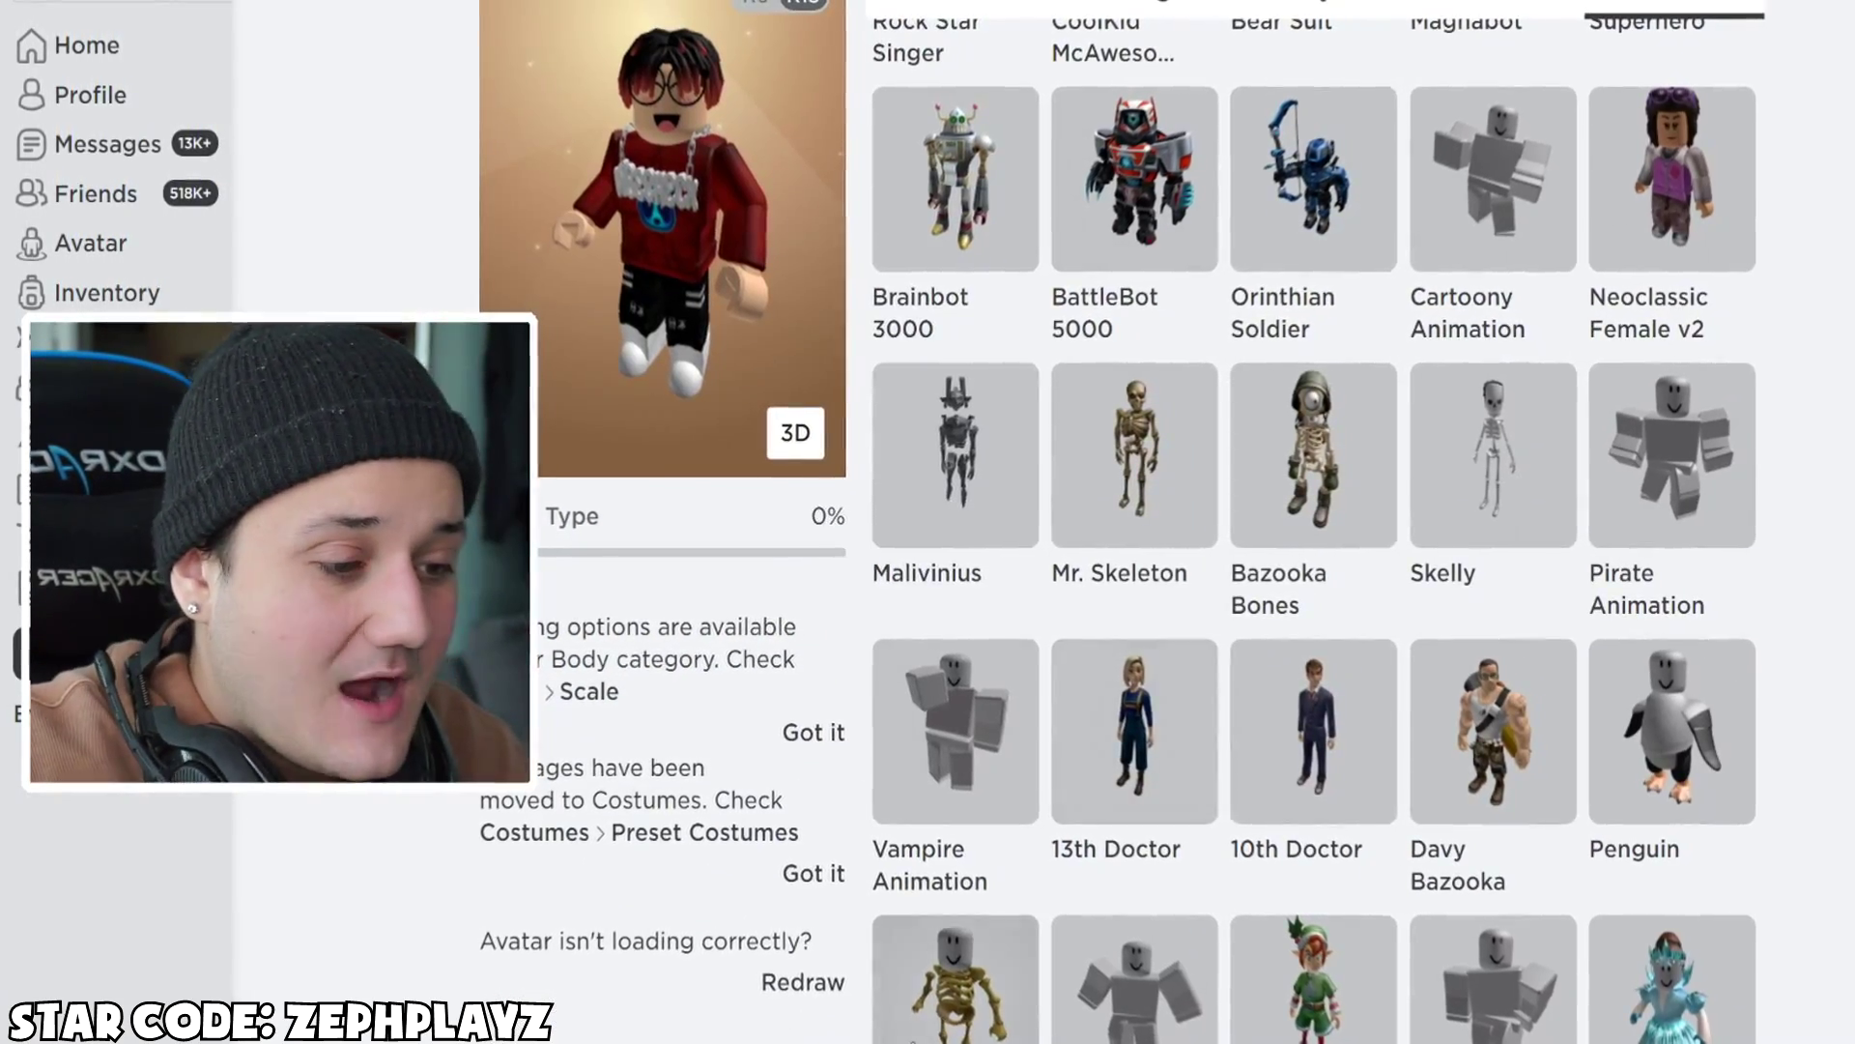
{"action": "left_click", "coordinate": [956, 976]}
- Look through the rest of the preset costume grid
{"action": "scroll", "coordinate": [1002, 795], "scroll_direction": "up", "scroll_amount": 6}
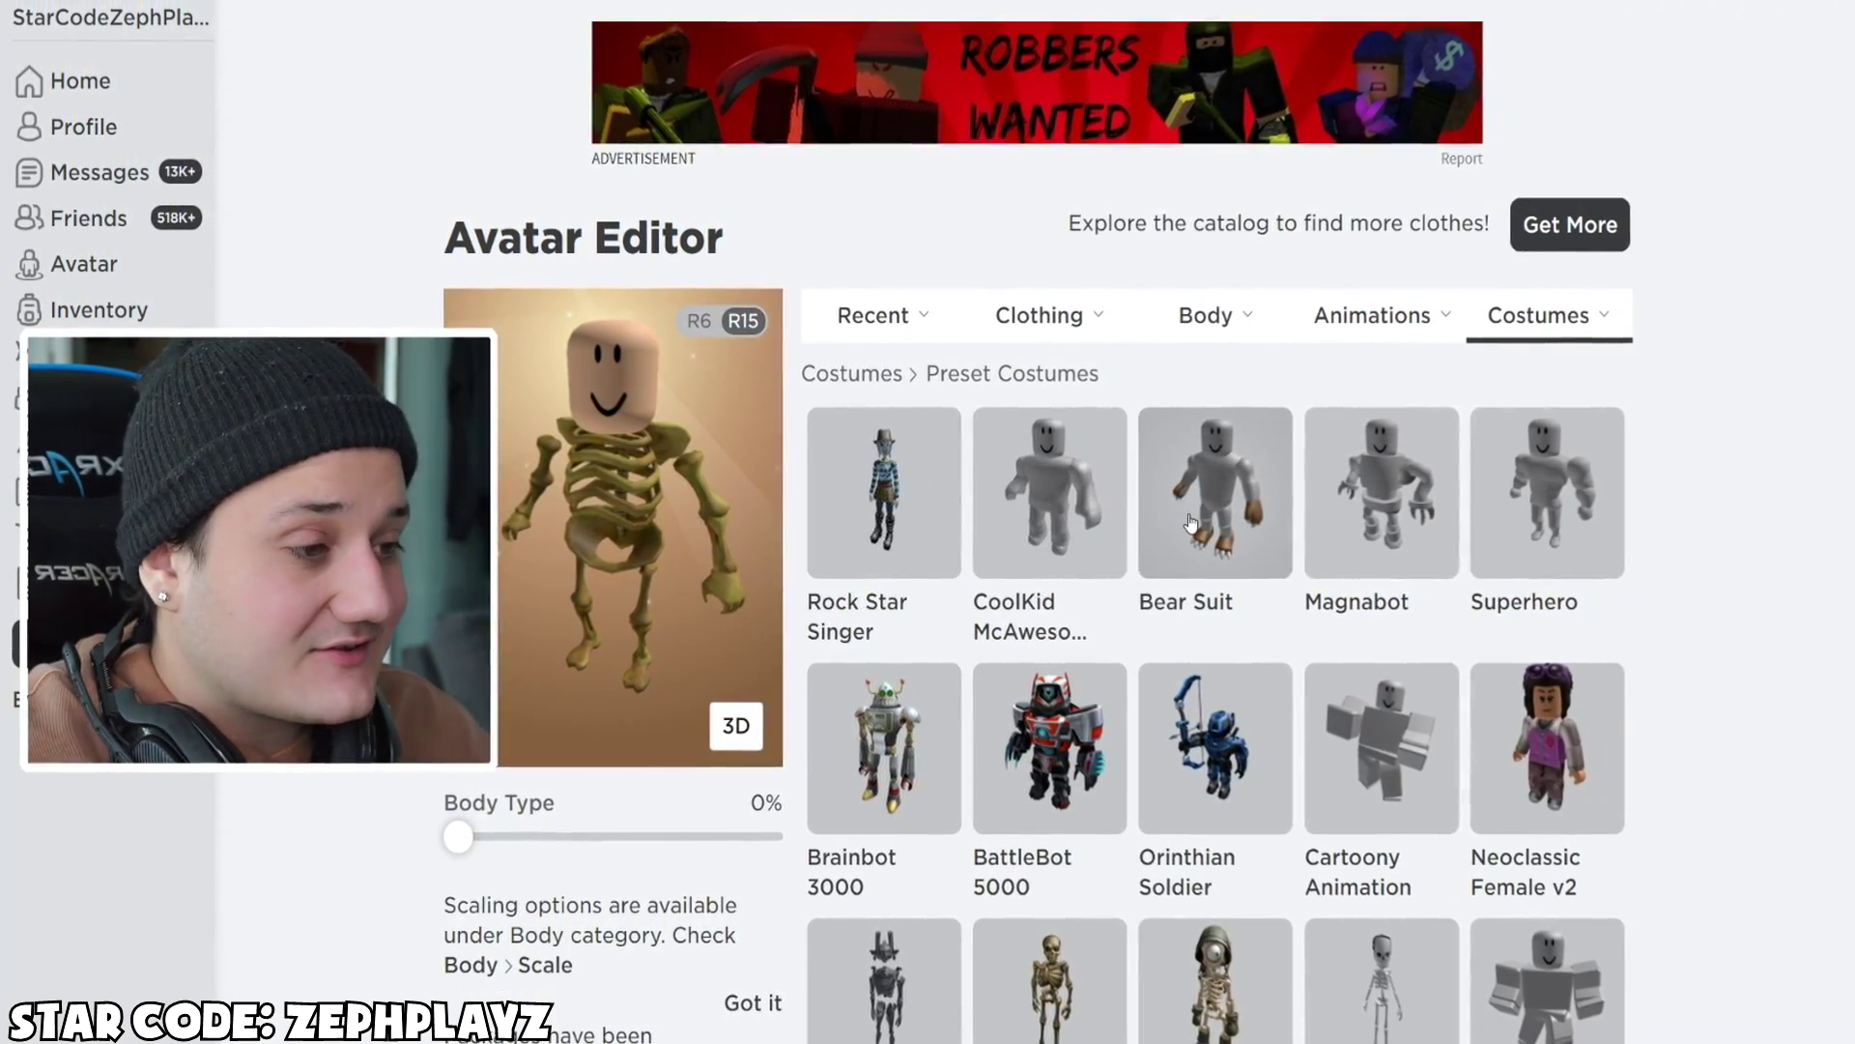
{"action": "scroll", "coordinate": [1436, 586], "scroll_direction": "down", "scroll_amount": 3}
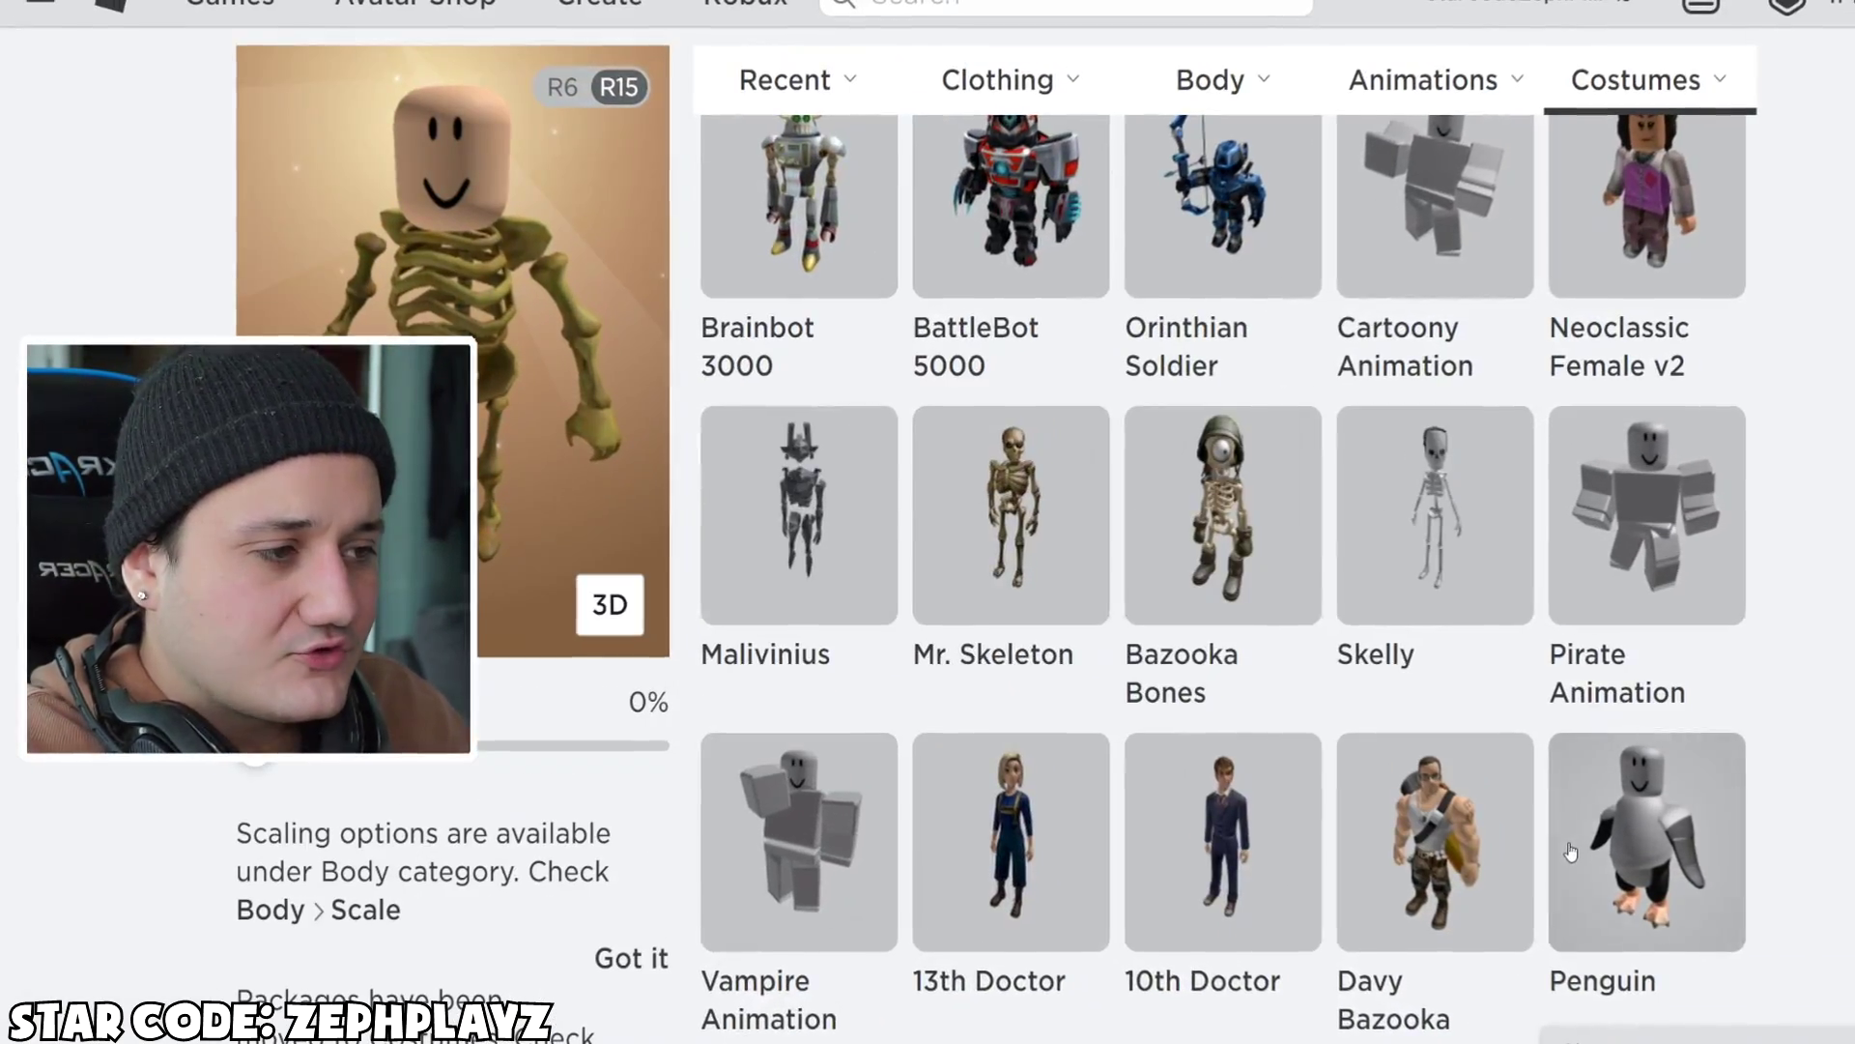
{"action": "scroll", "coordinate": [1580, 851], "scroll_direction": "down", "scroll_amount": 6}
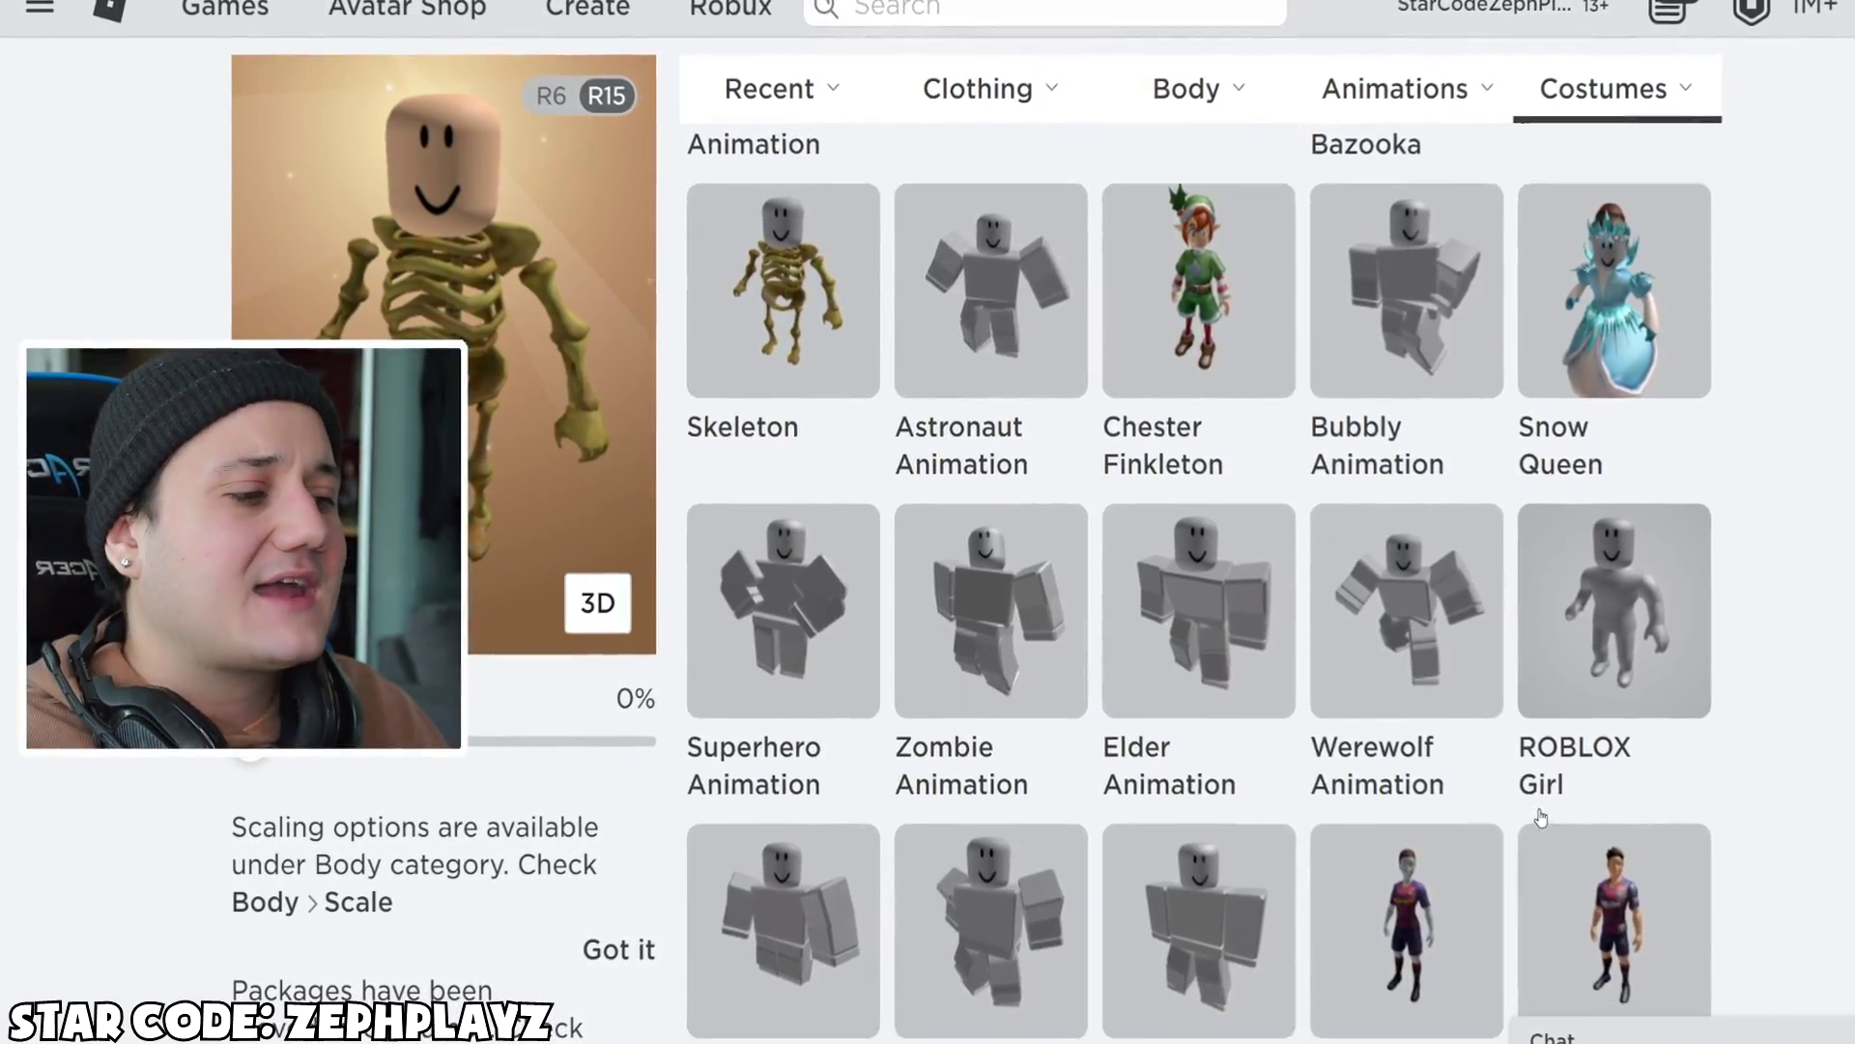
{"action": "scroll", "coordinate": [1541, 817], "scroll_direction": "down", "scroll_amount": 2}
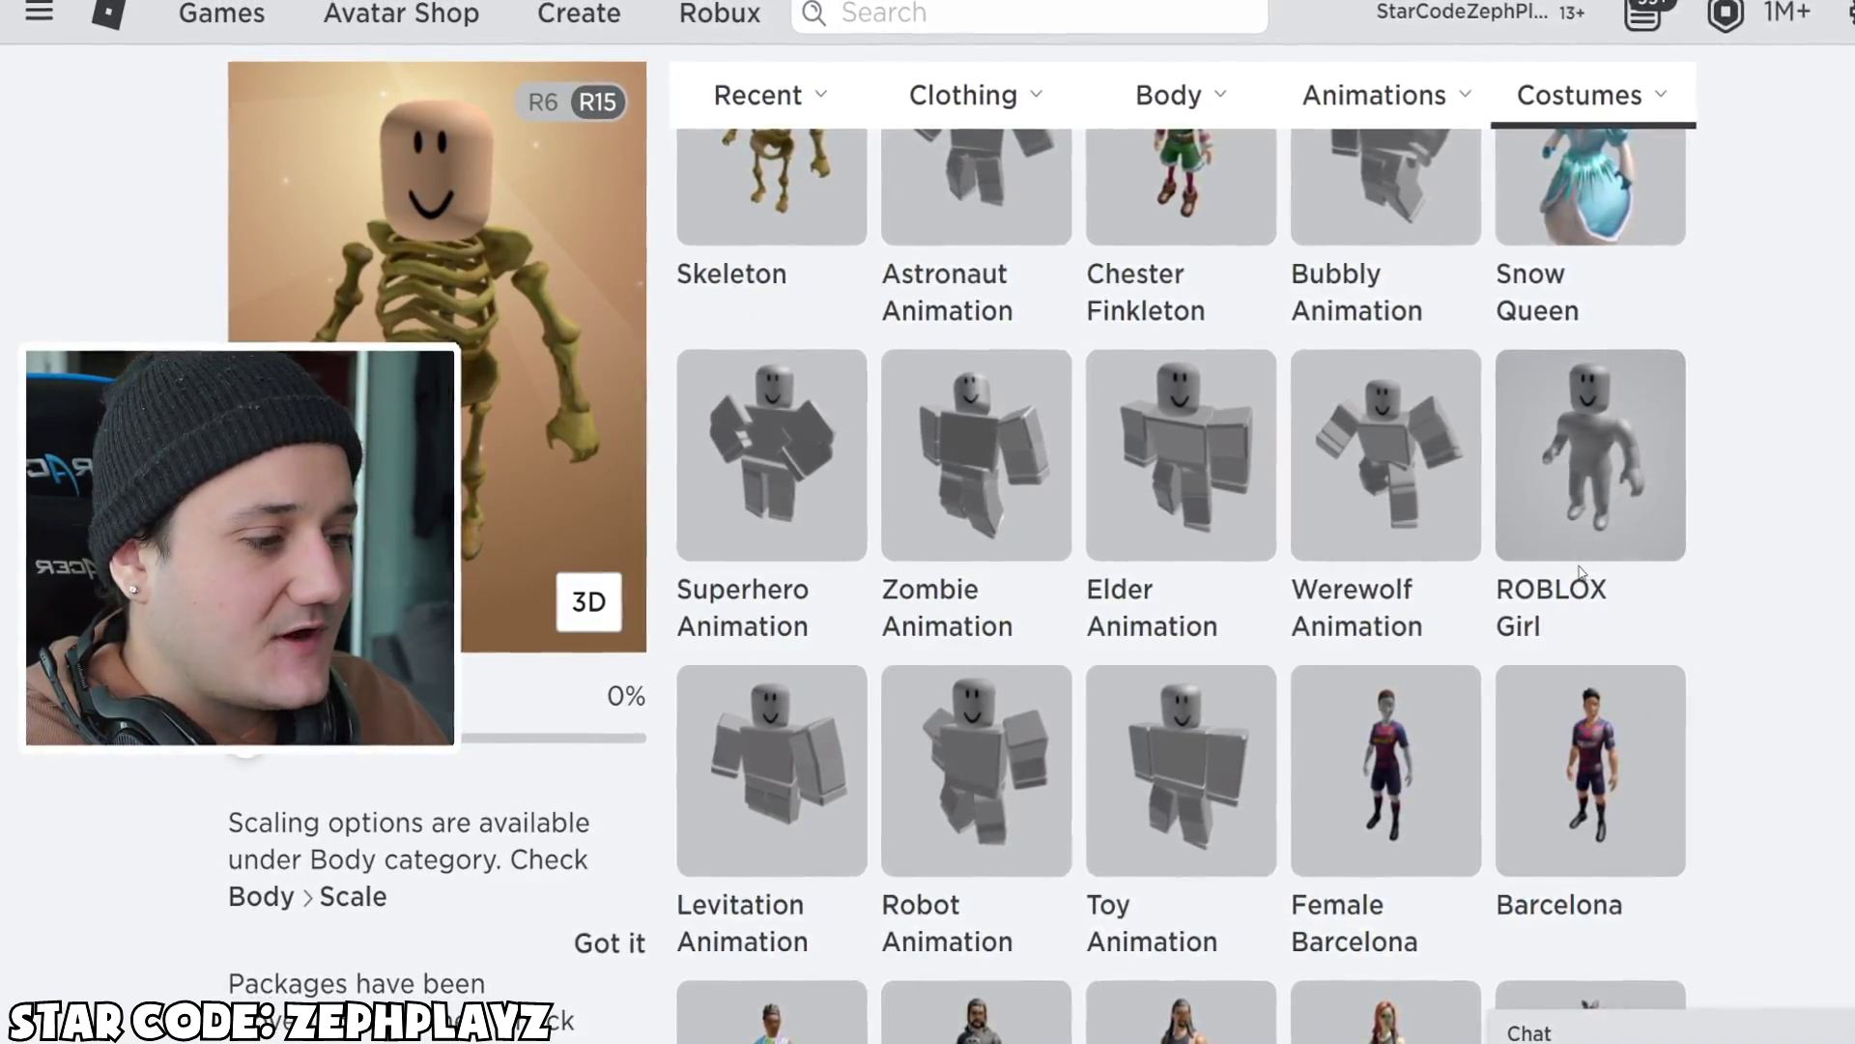
{"action": "scroll", "coordinate": [1581, 572], "scroll_direction": "down", "scroll_amount": 12}
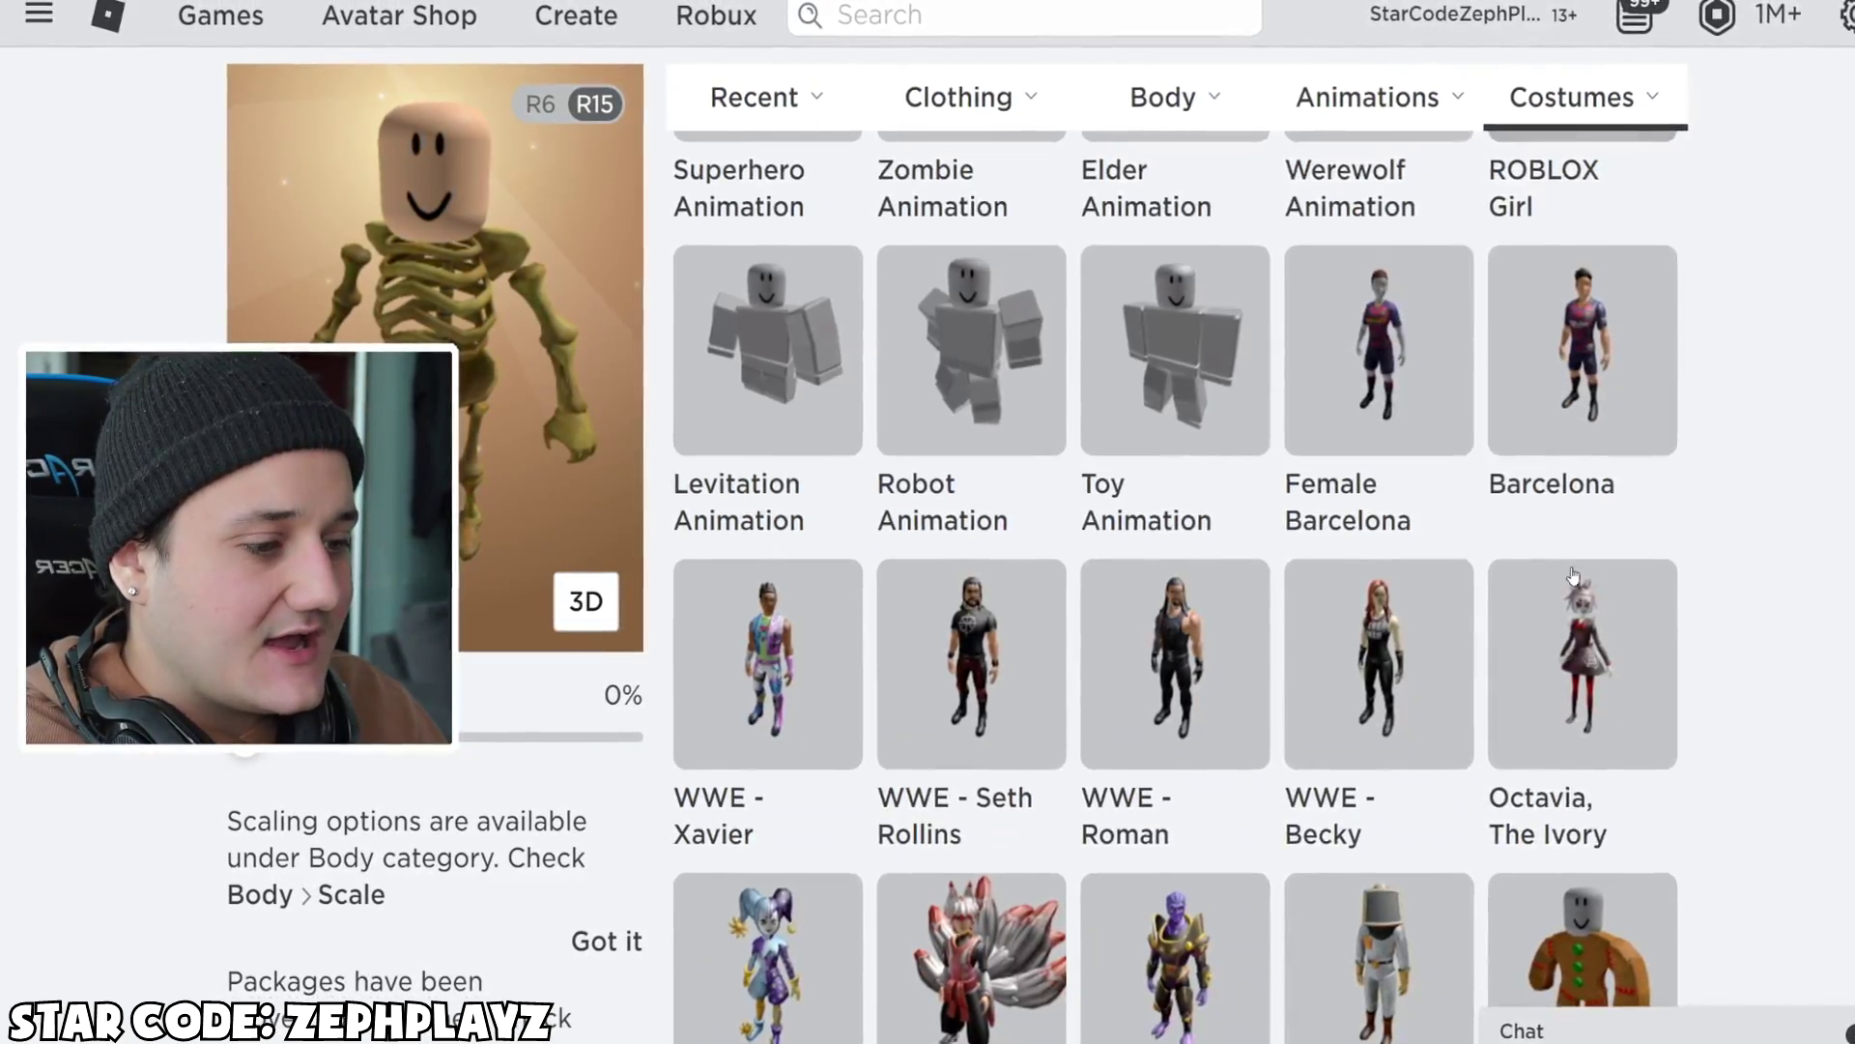
{"action": "scroll", "coordinate": [1546, 577], "scroll_direction": "down", "scroll_amount": 3}
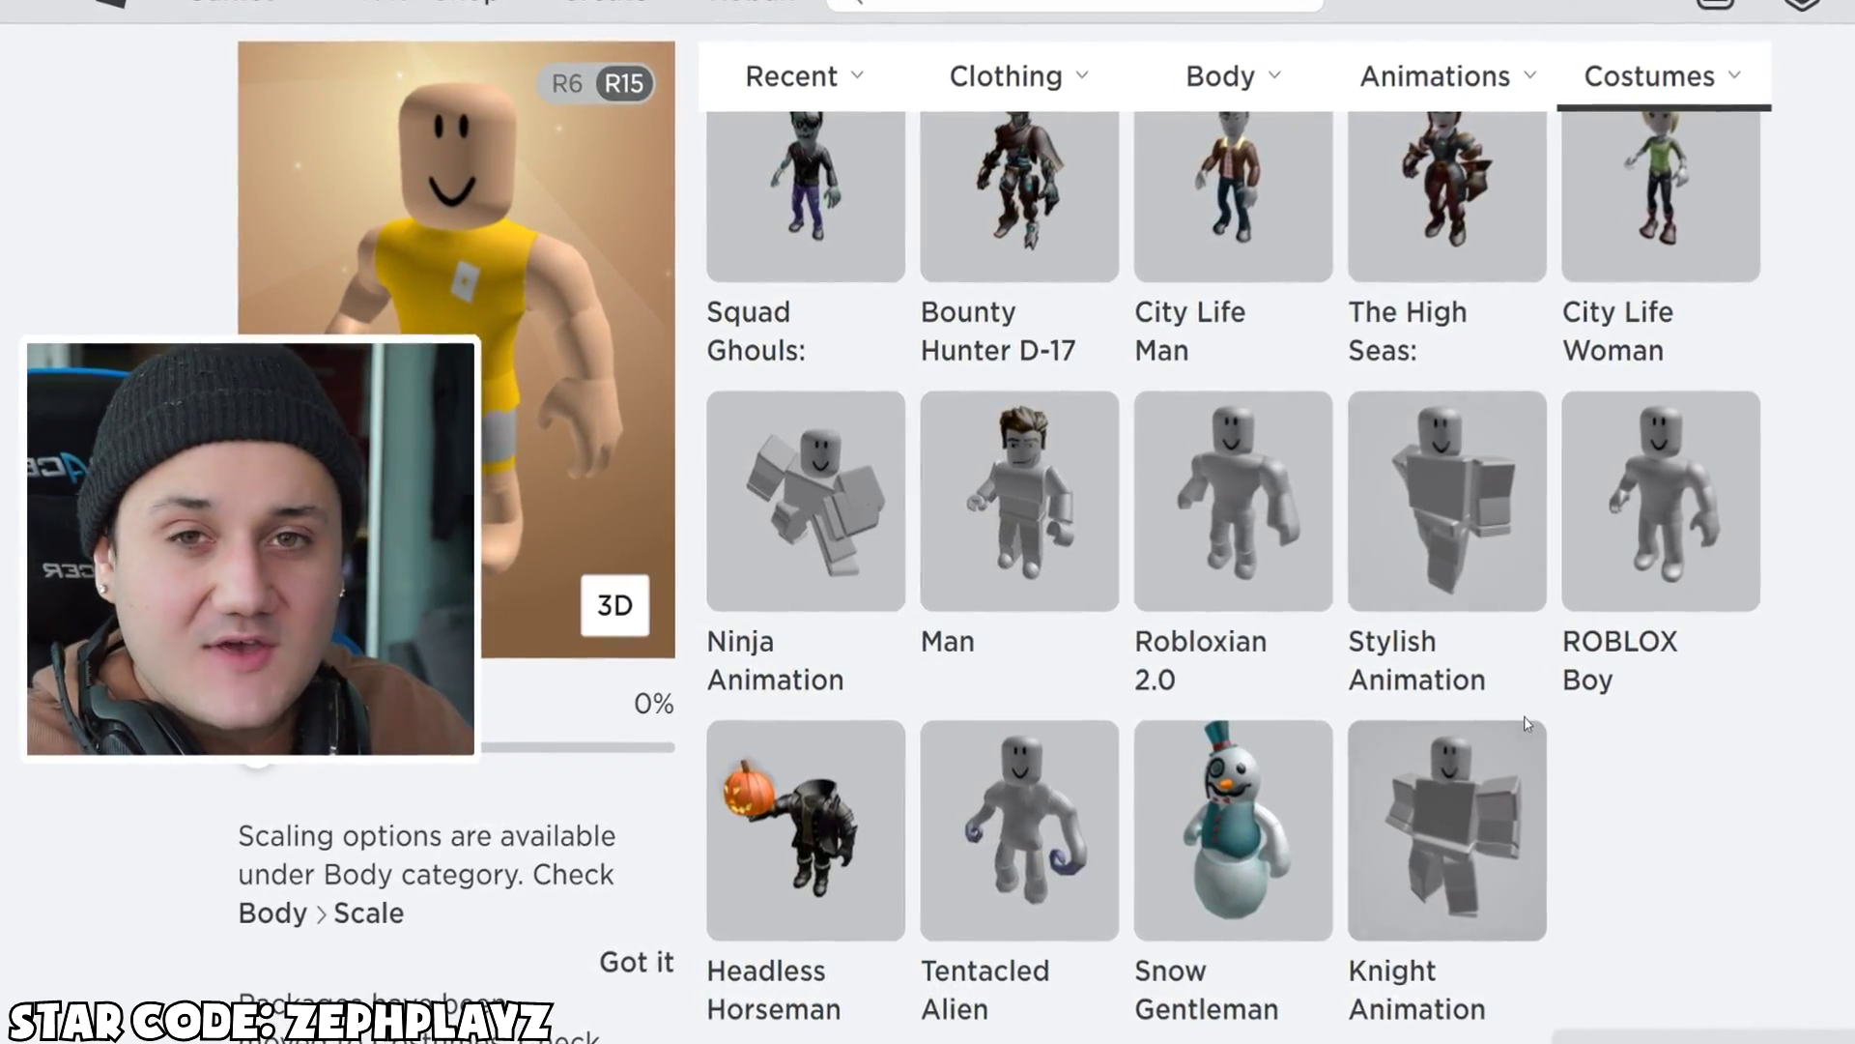
{"action": "scroll", "coordinate": [1526, 722], "scroll_direction": "up", "scroll_amount": 8}
{"action": "scroll", "coordinate": [1211, 693], "scroll_direction": "up", "scroll_amount": 10}
{"action": "scroll", "coordinate": [1210, 694], "scroll_direction": "down", "scroll_amount": 1}
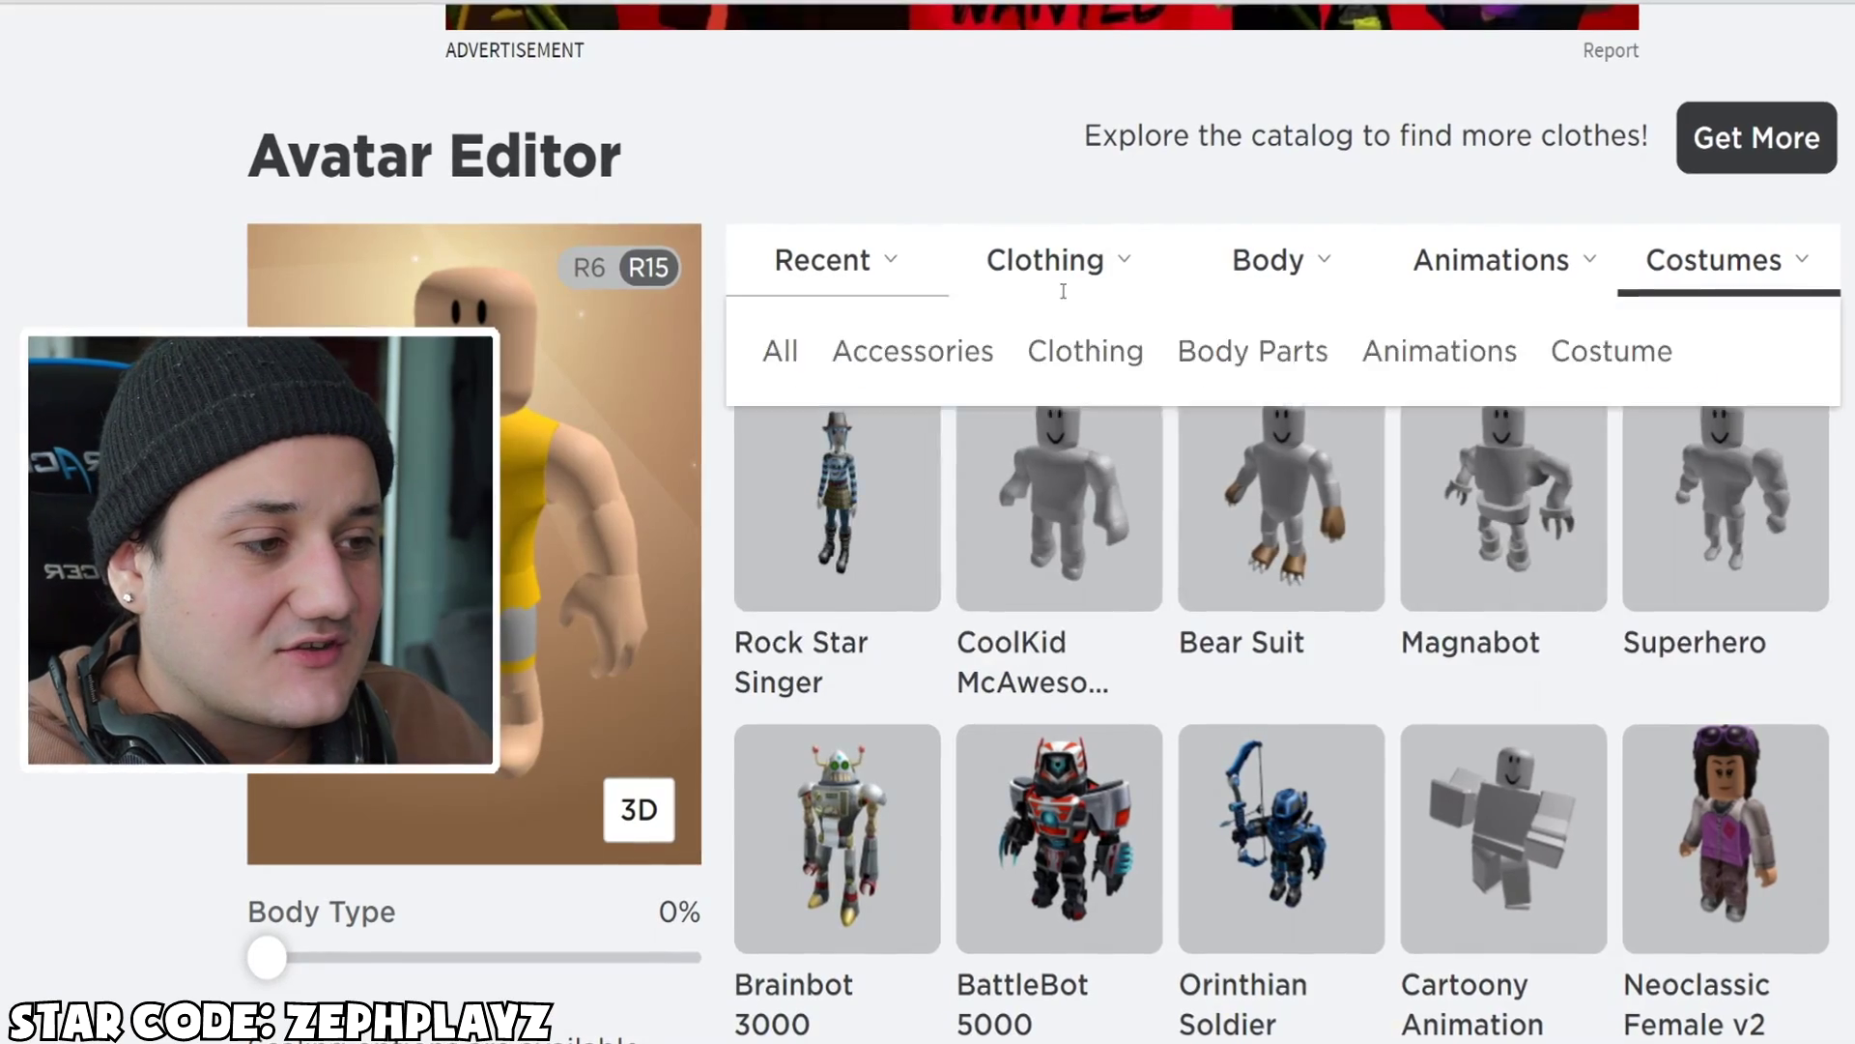
{"action": "mouse_move", "coordinate": [1313, 257]}
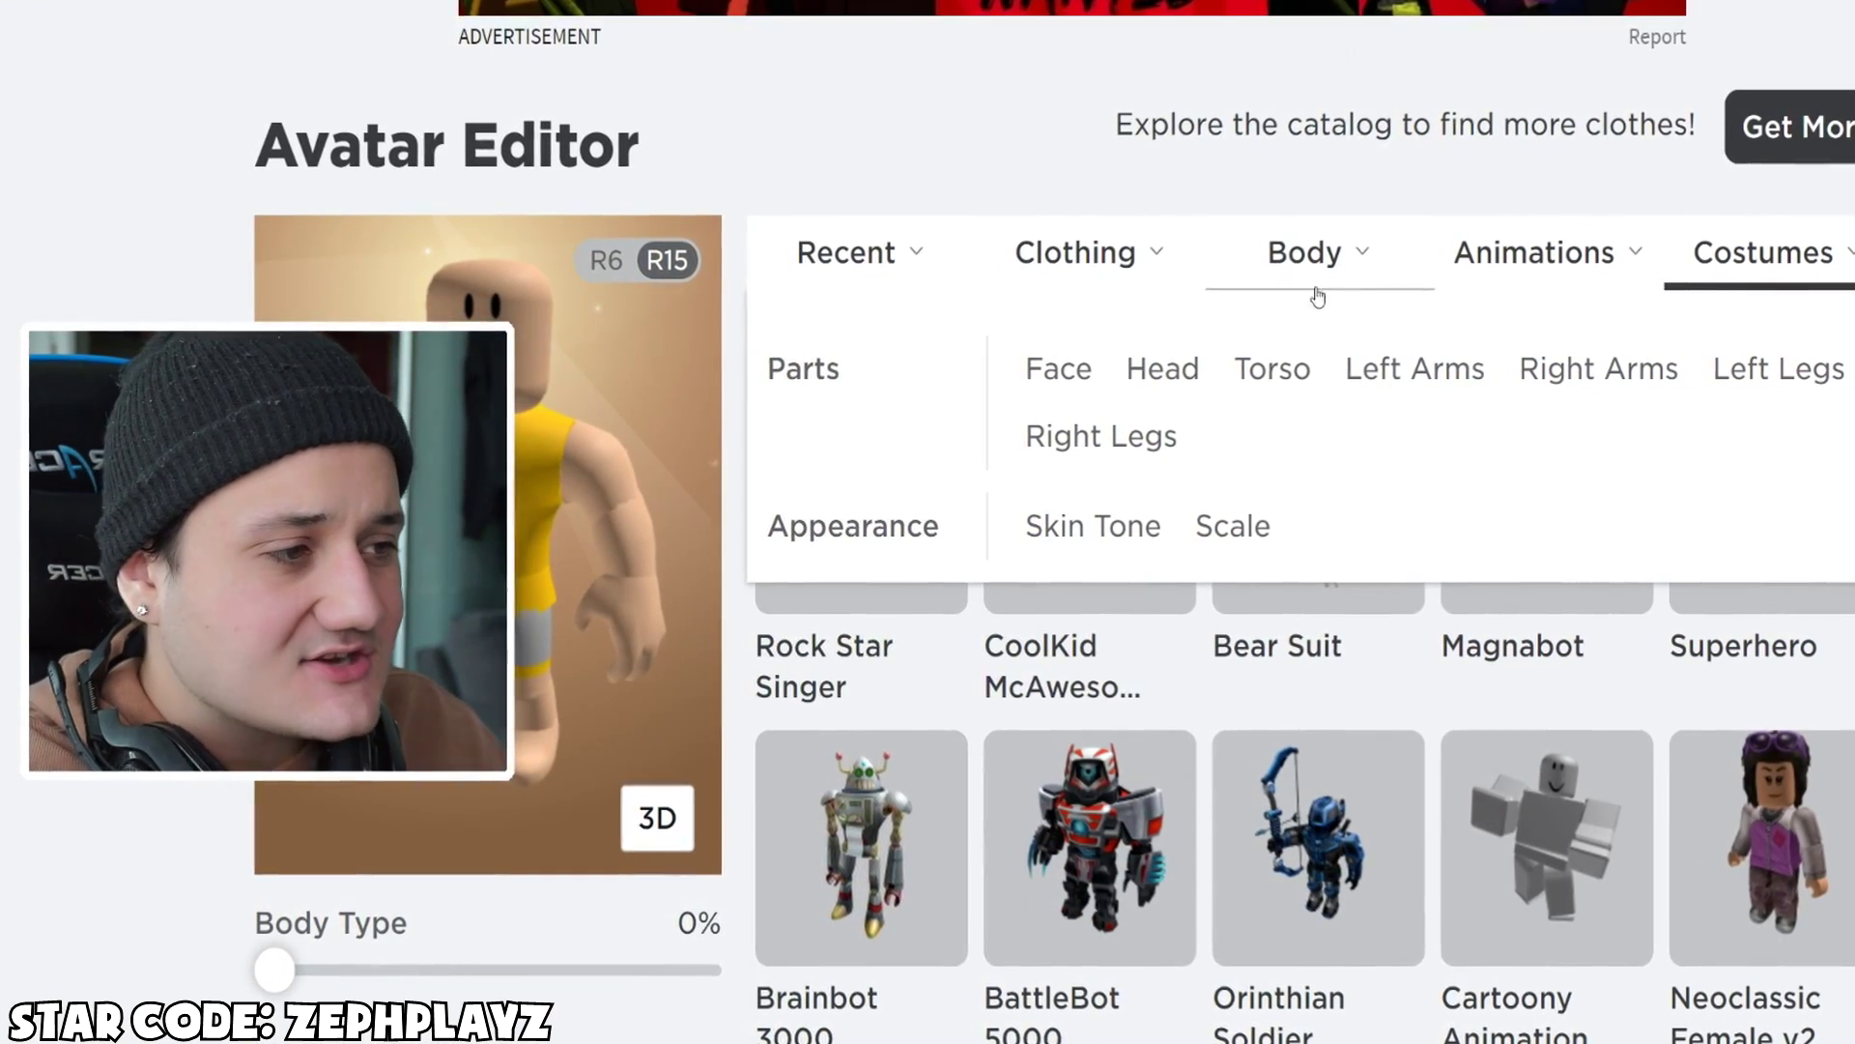
- Drag the Body > Scale Head slider to its maximum
{"action": "left_click", "coordinate": [1225, 532]}
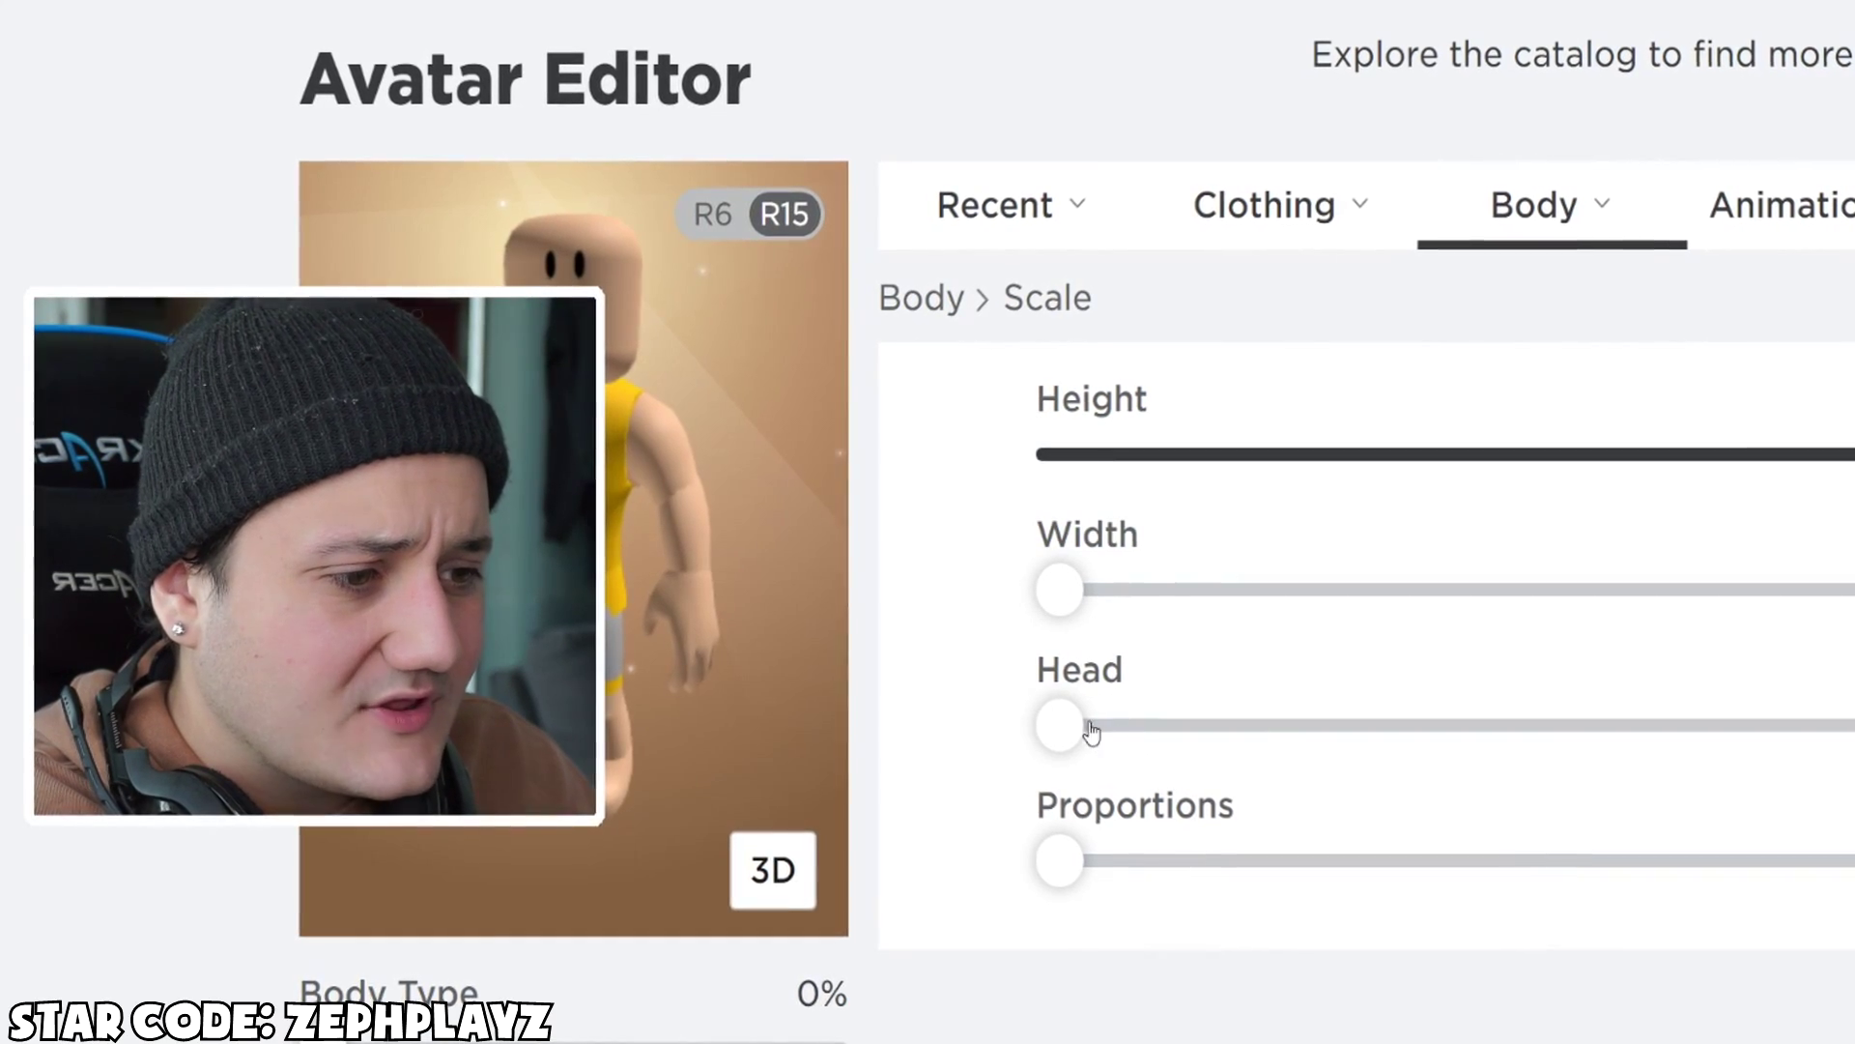
{"action": "left_click_drag", "start_coordinate": [1092, 731], "coordinate": [1851, 726]}
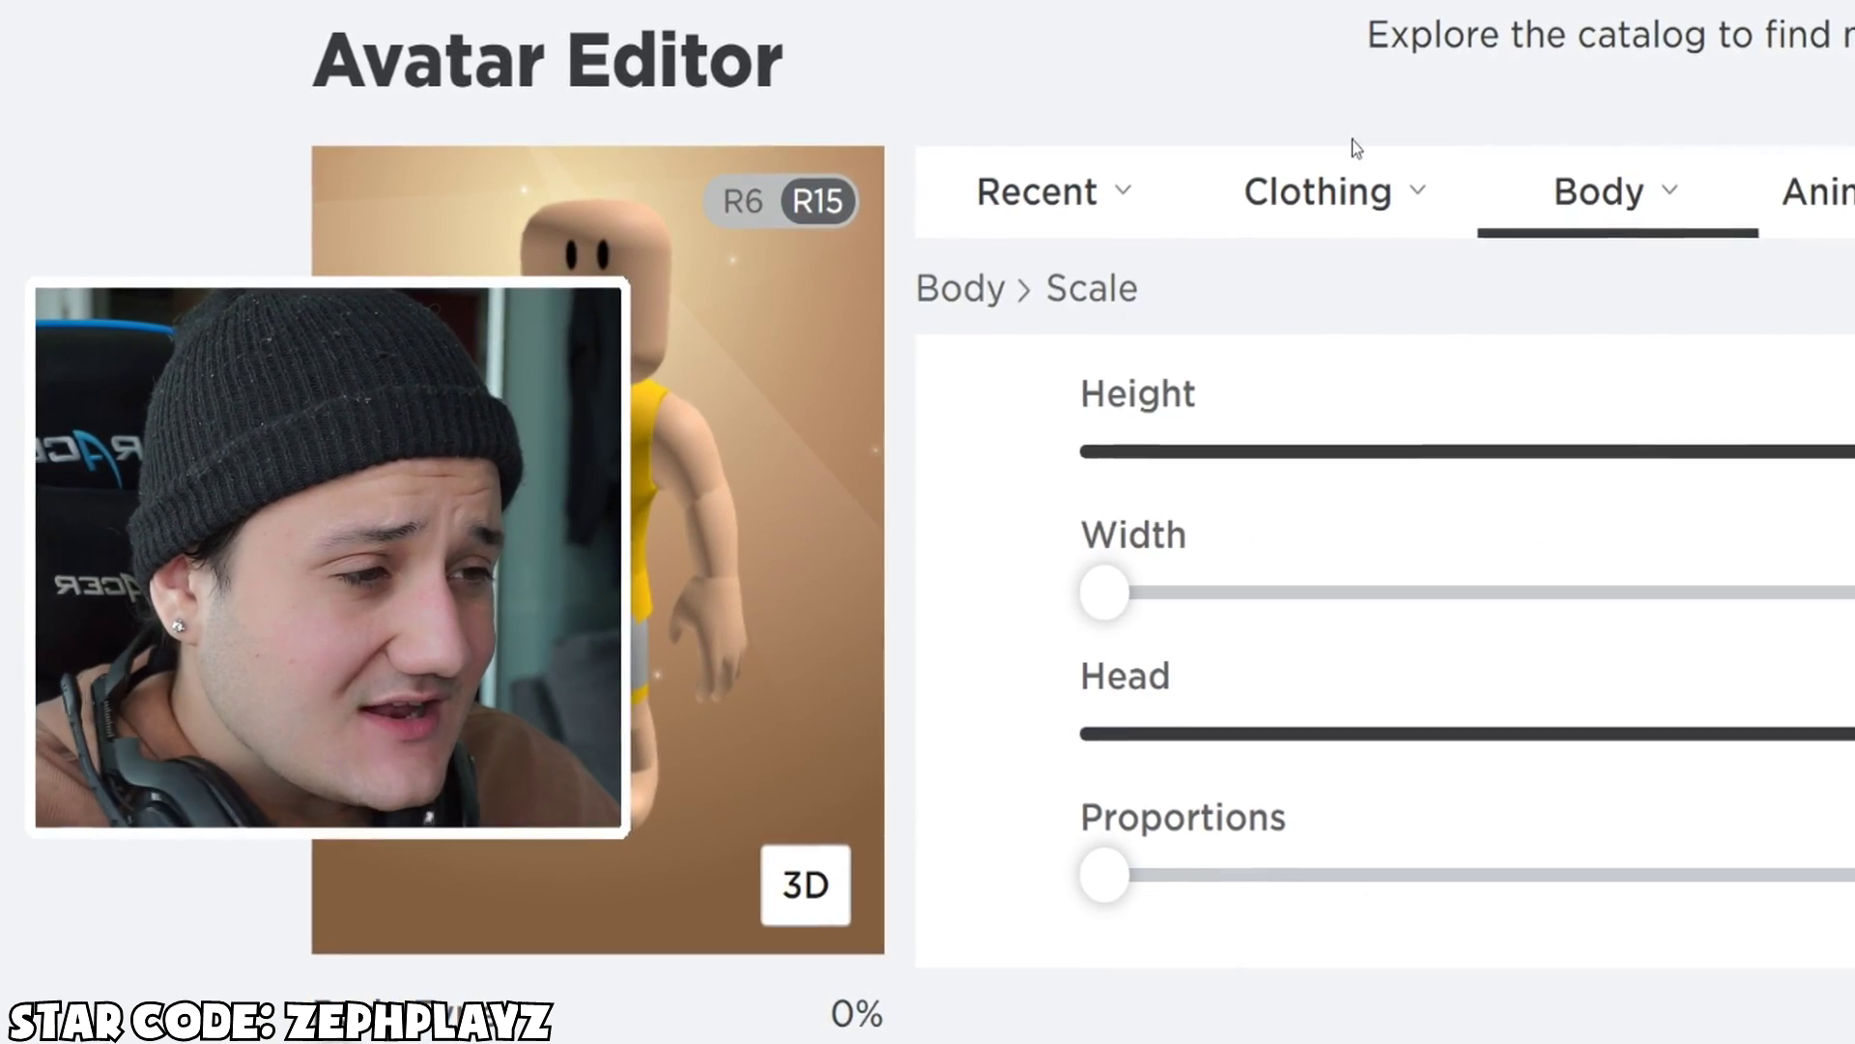
{"action": "mouse_move", "coordinate": [1358, 194]}
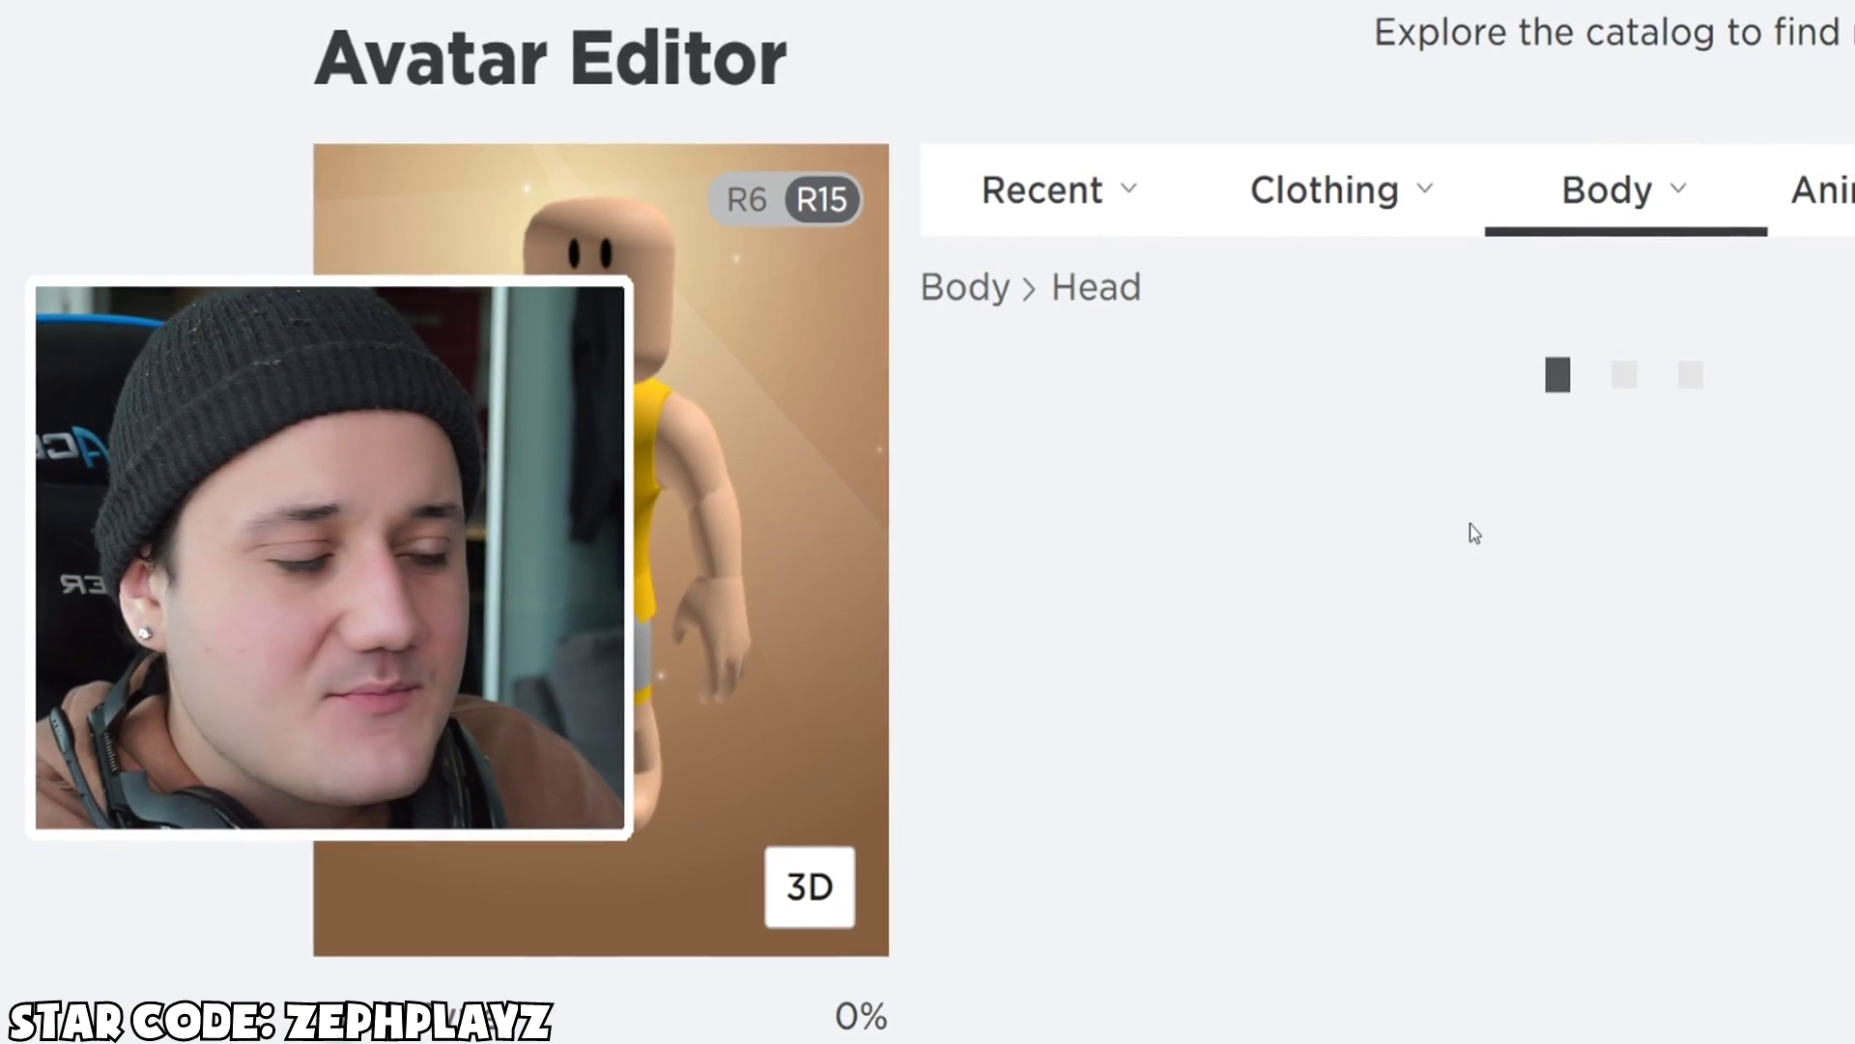
- Browse Body > Head items such as Strong Jaw and Skelly - Head
{"action": "scroll", "coordinate": [1474, 533], "scroll_direction": "down", "scroll_amount": 5}
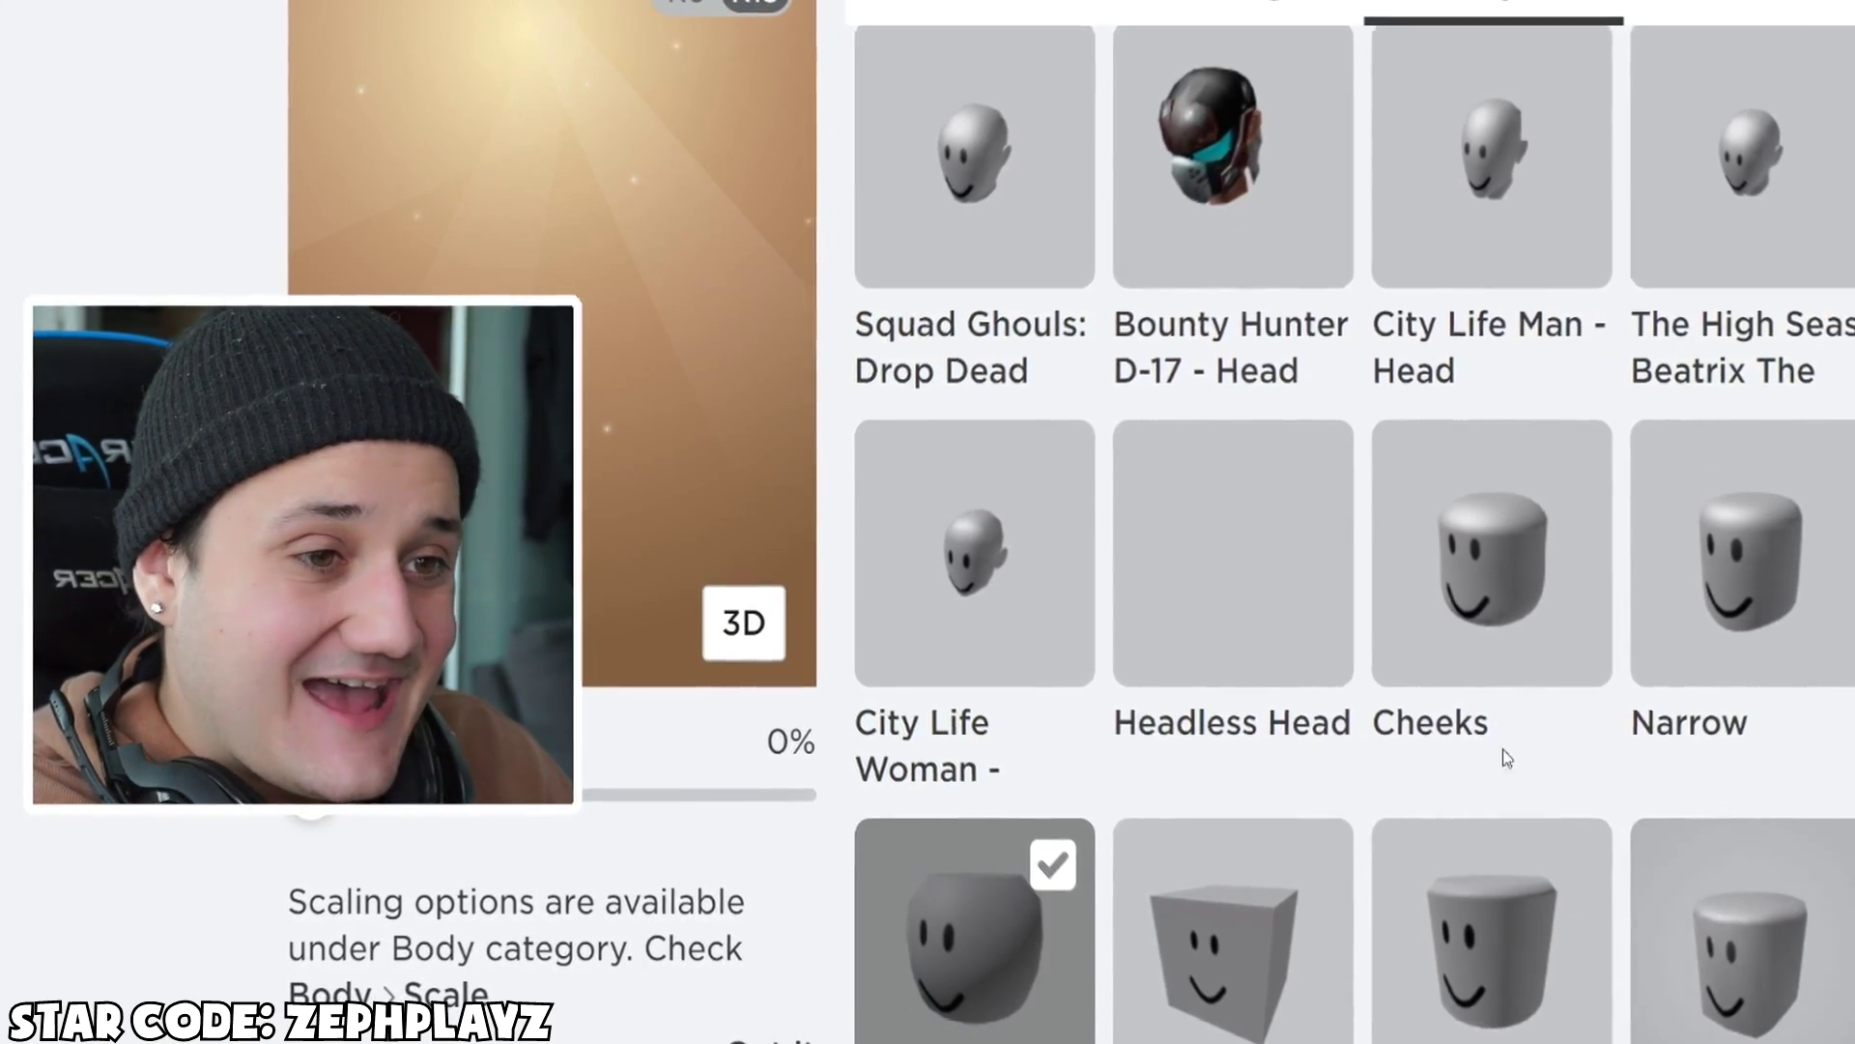
{"action": "scroll", "coordinate": [1512, 758], "scroll_direction": "up", "scroll_amount": 10}
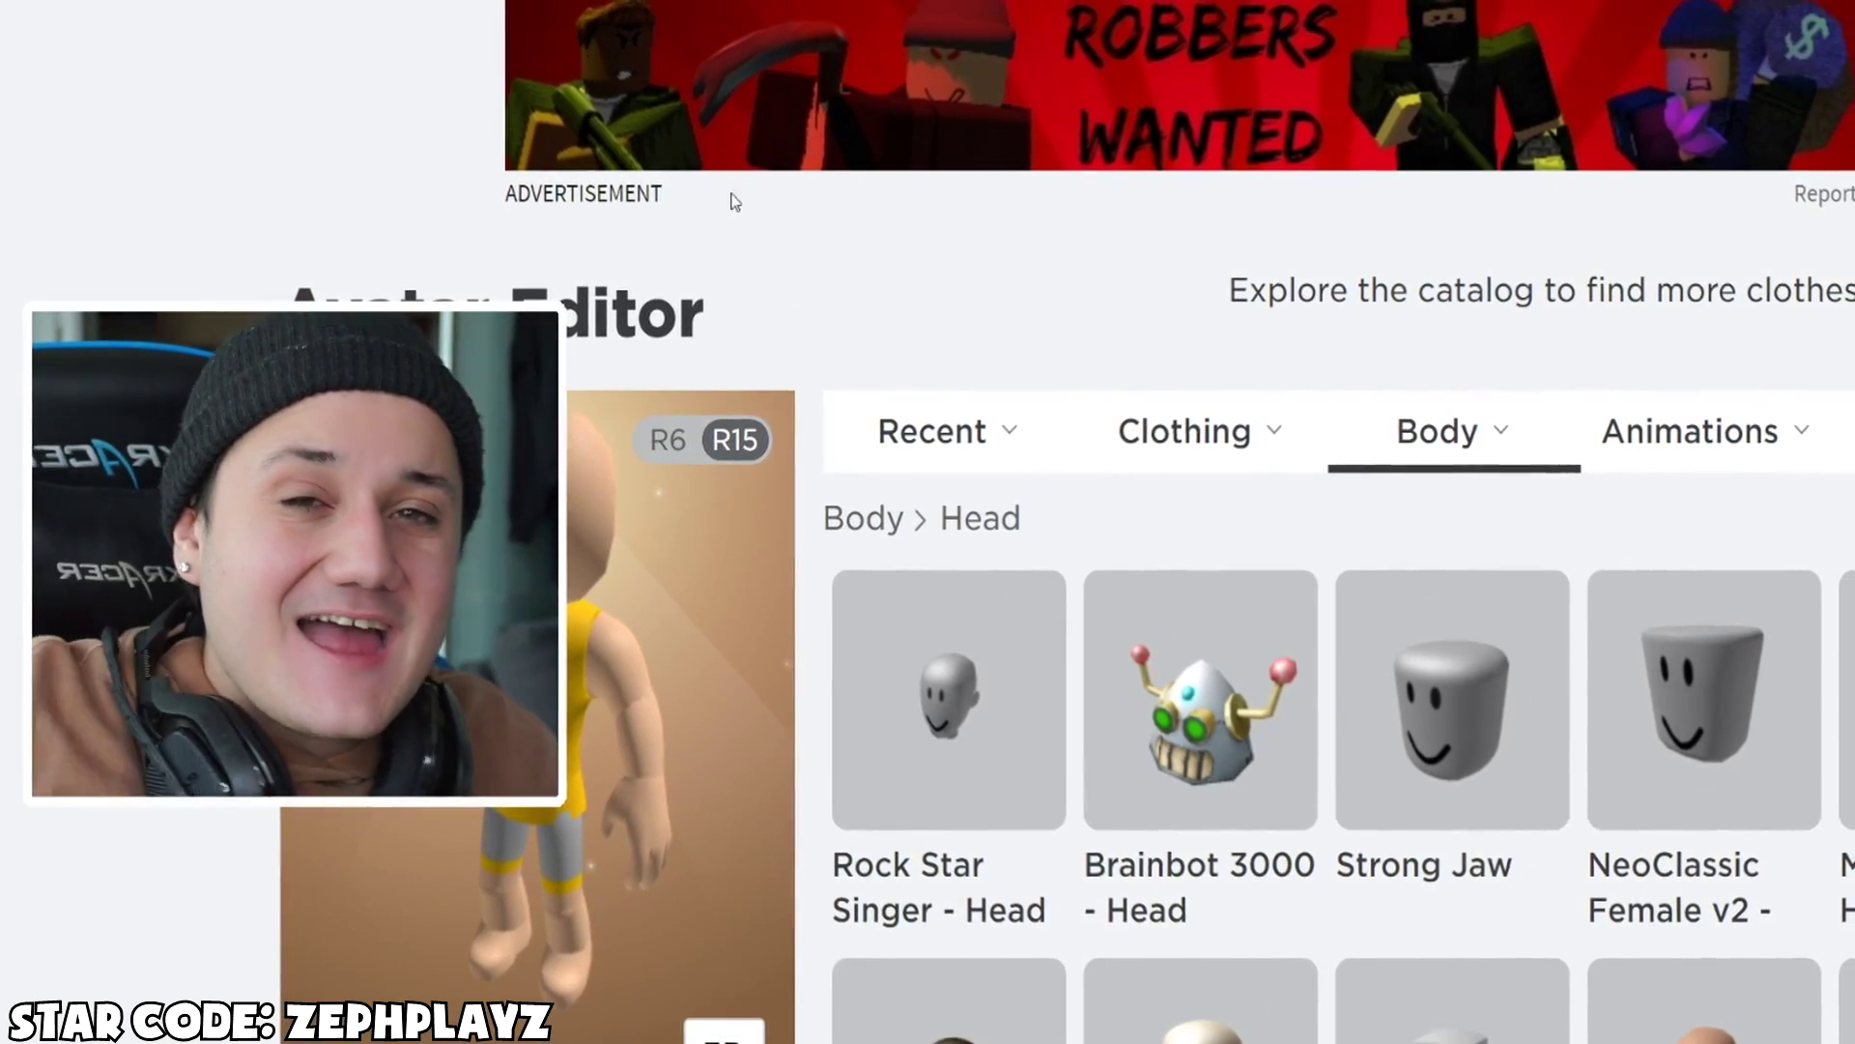
{"action": "scroll", "coordinate": [725, 204], "scroll_direction": "down", "scroll_amount": 3}
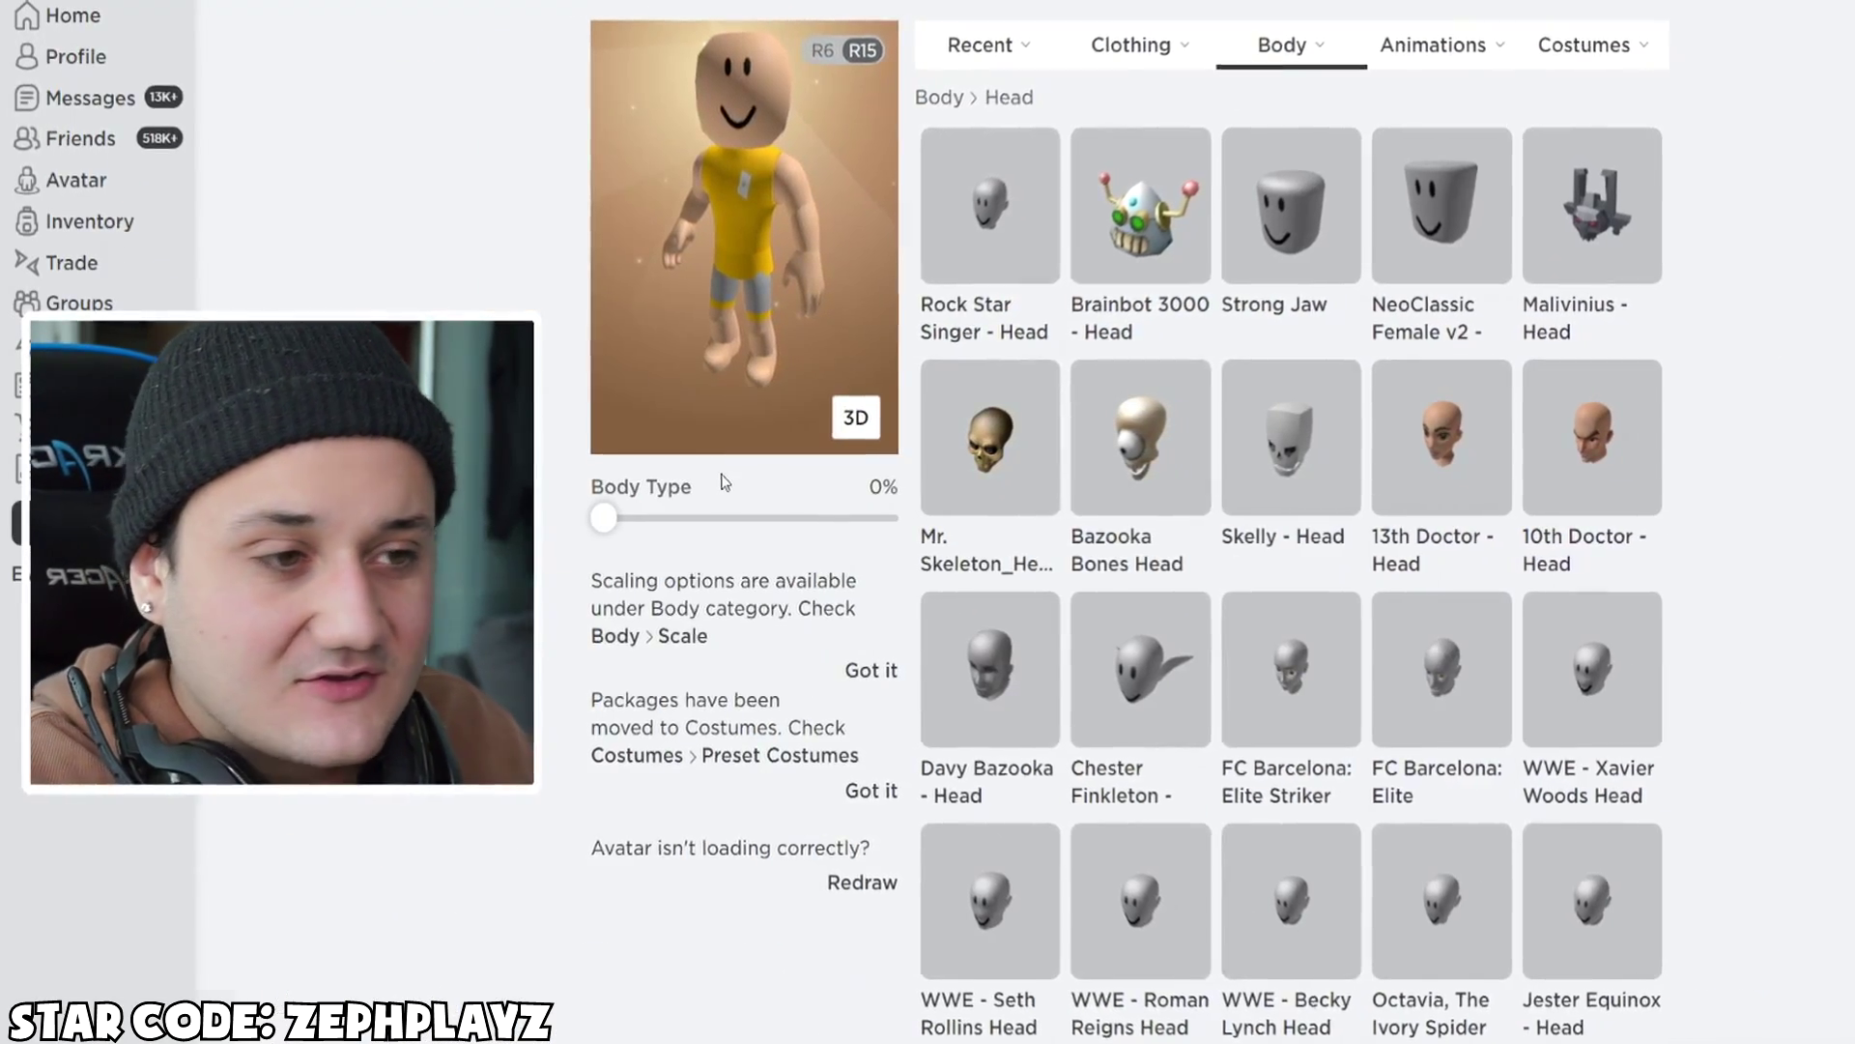
{"action": "scroll", "coordinate": [734, 473], "scroll_direction": "up", "scroll_amount": 3}
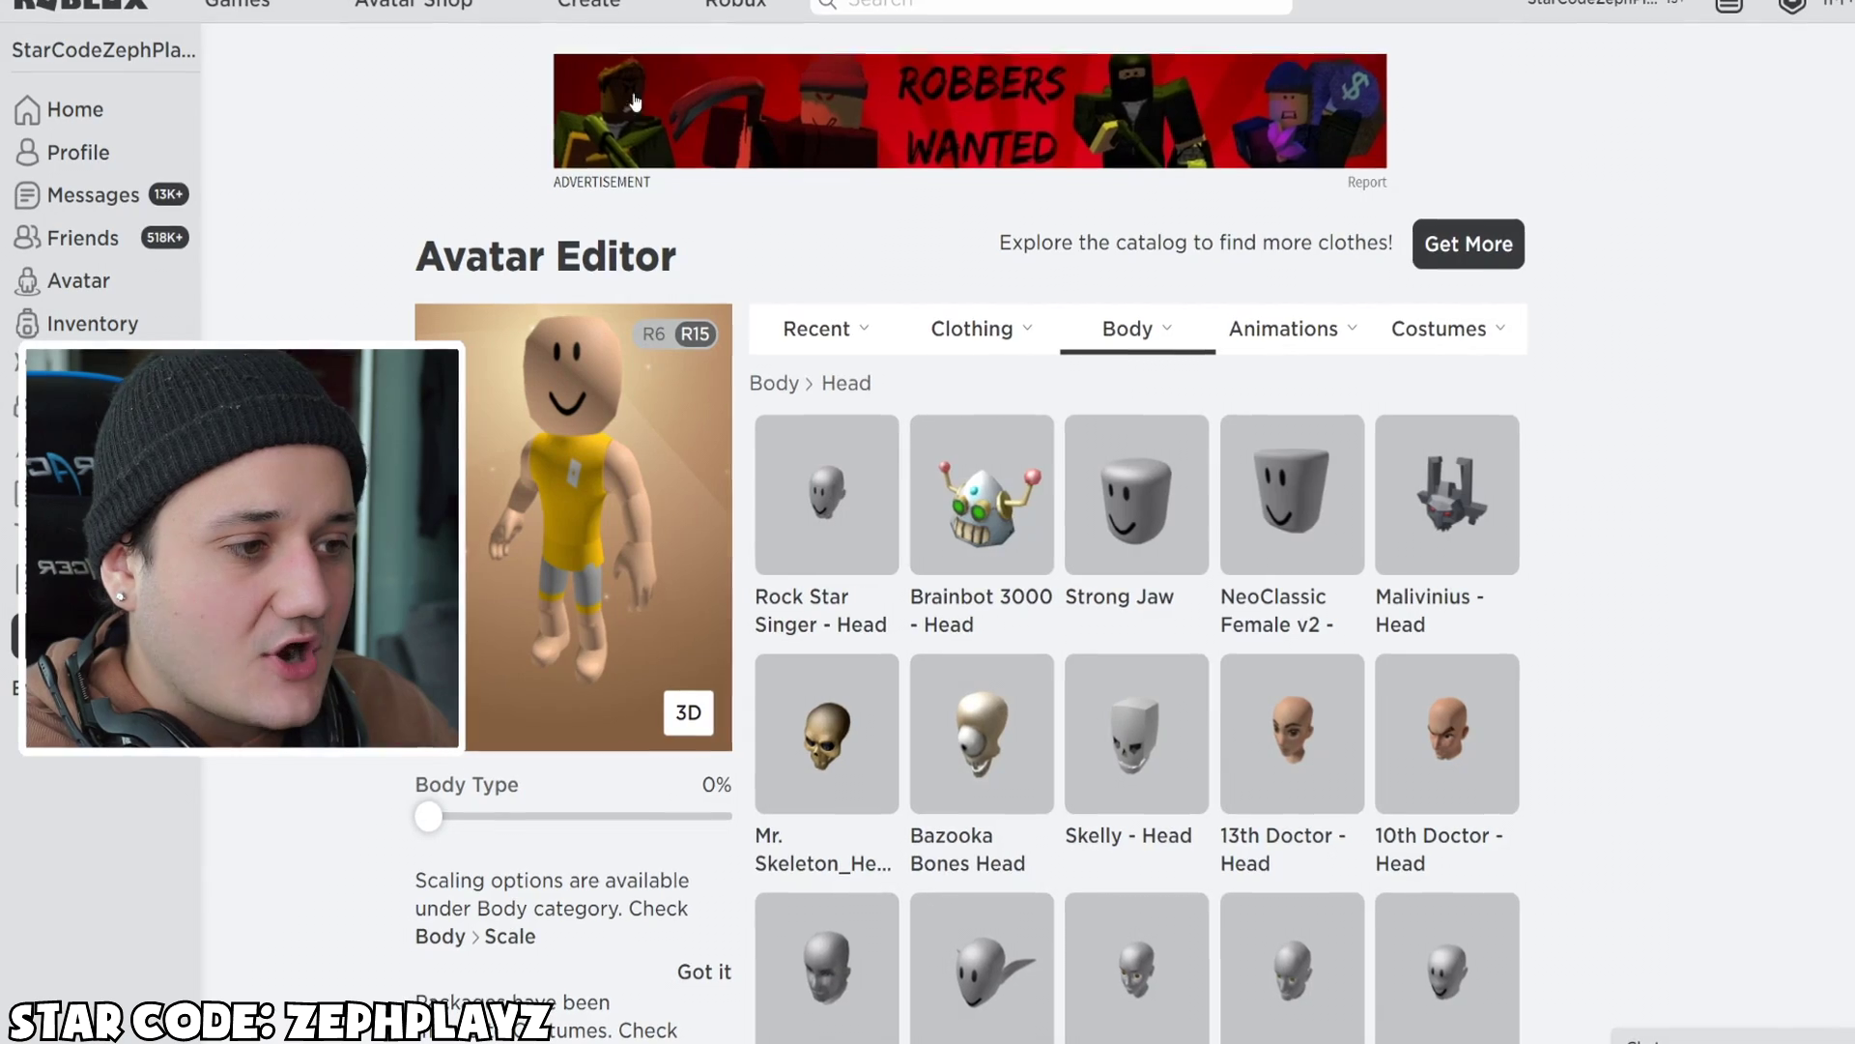
- In Advanced skin tone, set All to black and the Head to white
{"action": "mouse_move", "coordinate": [986, 512]}
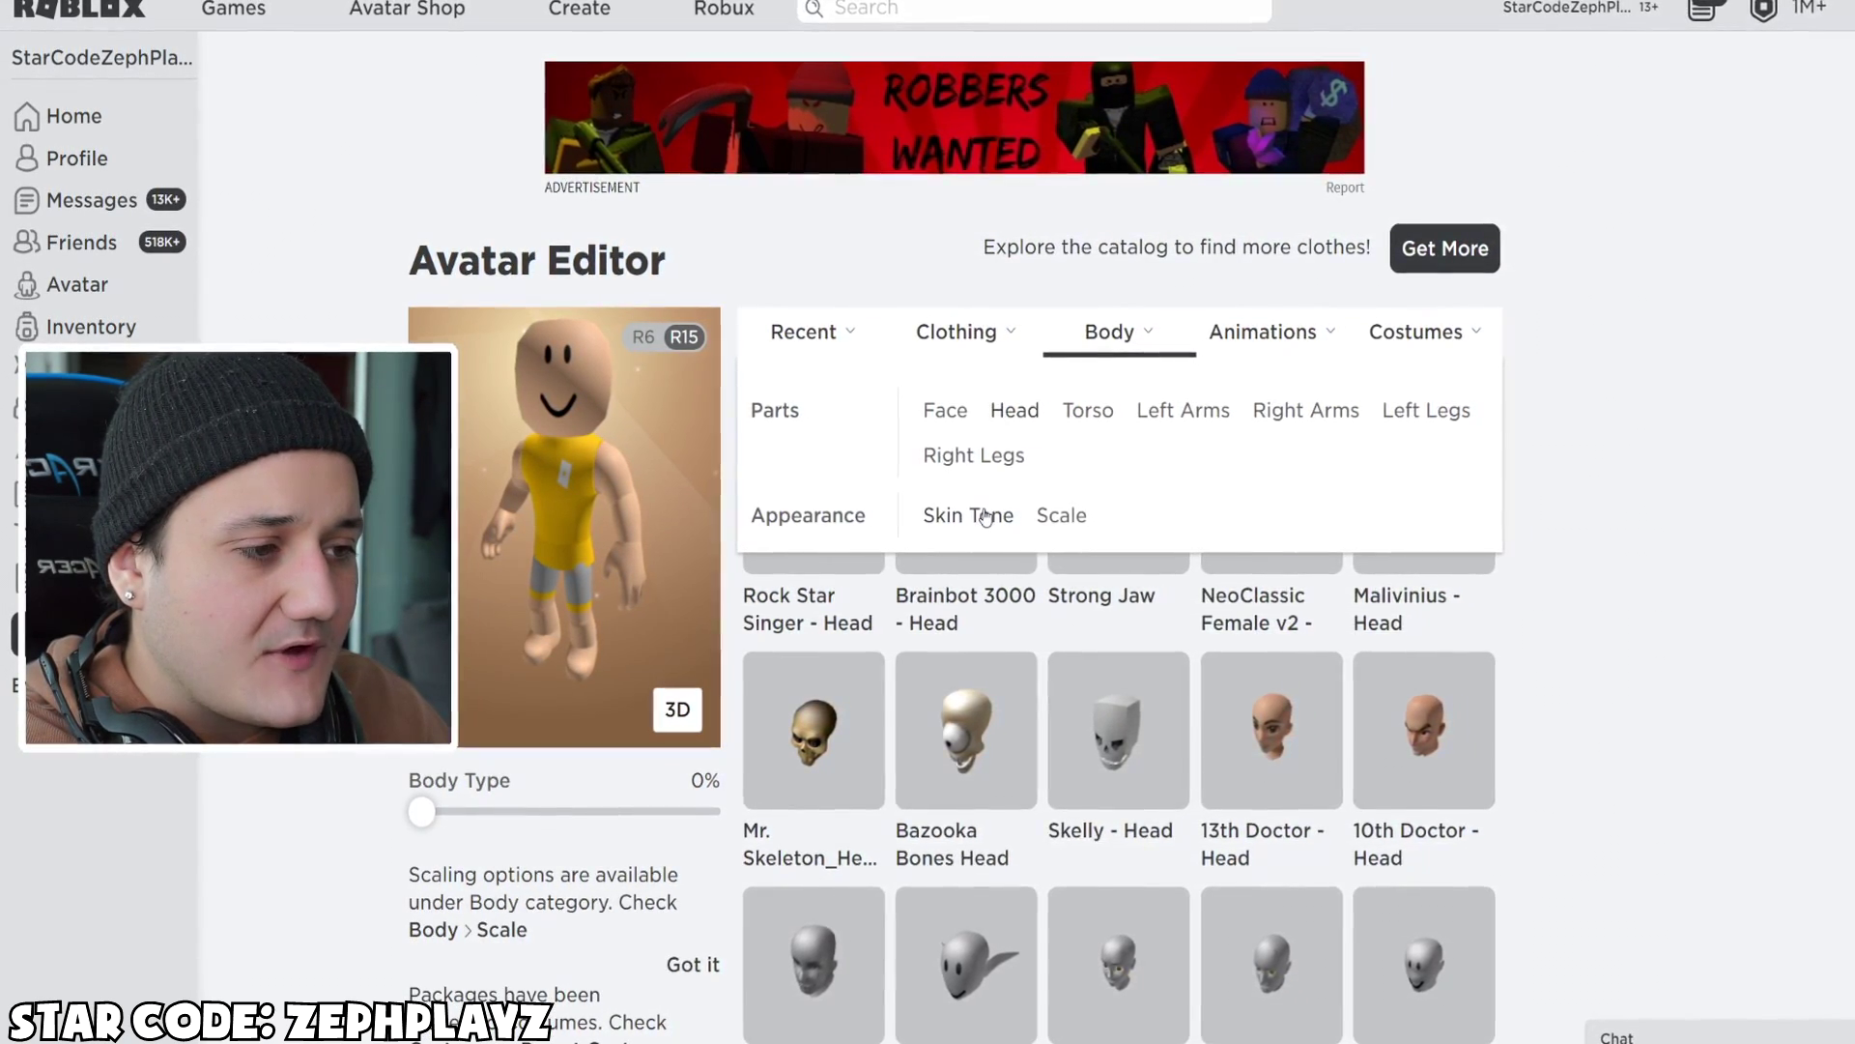
{"action": "left_click", "coordinate": [985, 517]}
{"action": "scroll", "coordinate": [1150, 725], "scroll_direction": "down", "scroll_amount": 2}
{"action": "scroll", "coordinate": [1256, 483], "scroll_direction": "up", "scroll_amount": 3}
{"action": "scroll", "coordinate": [1256, 580], "scroll_direction": "down", "scroll_amount": 3}
{"action": "left_click", "coordinate": [1411, 743]}
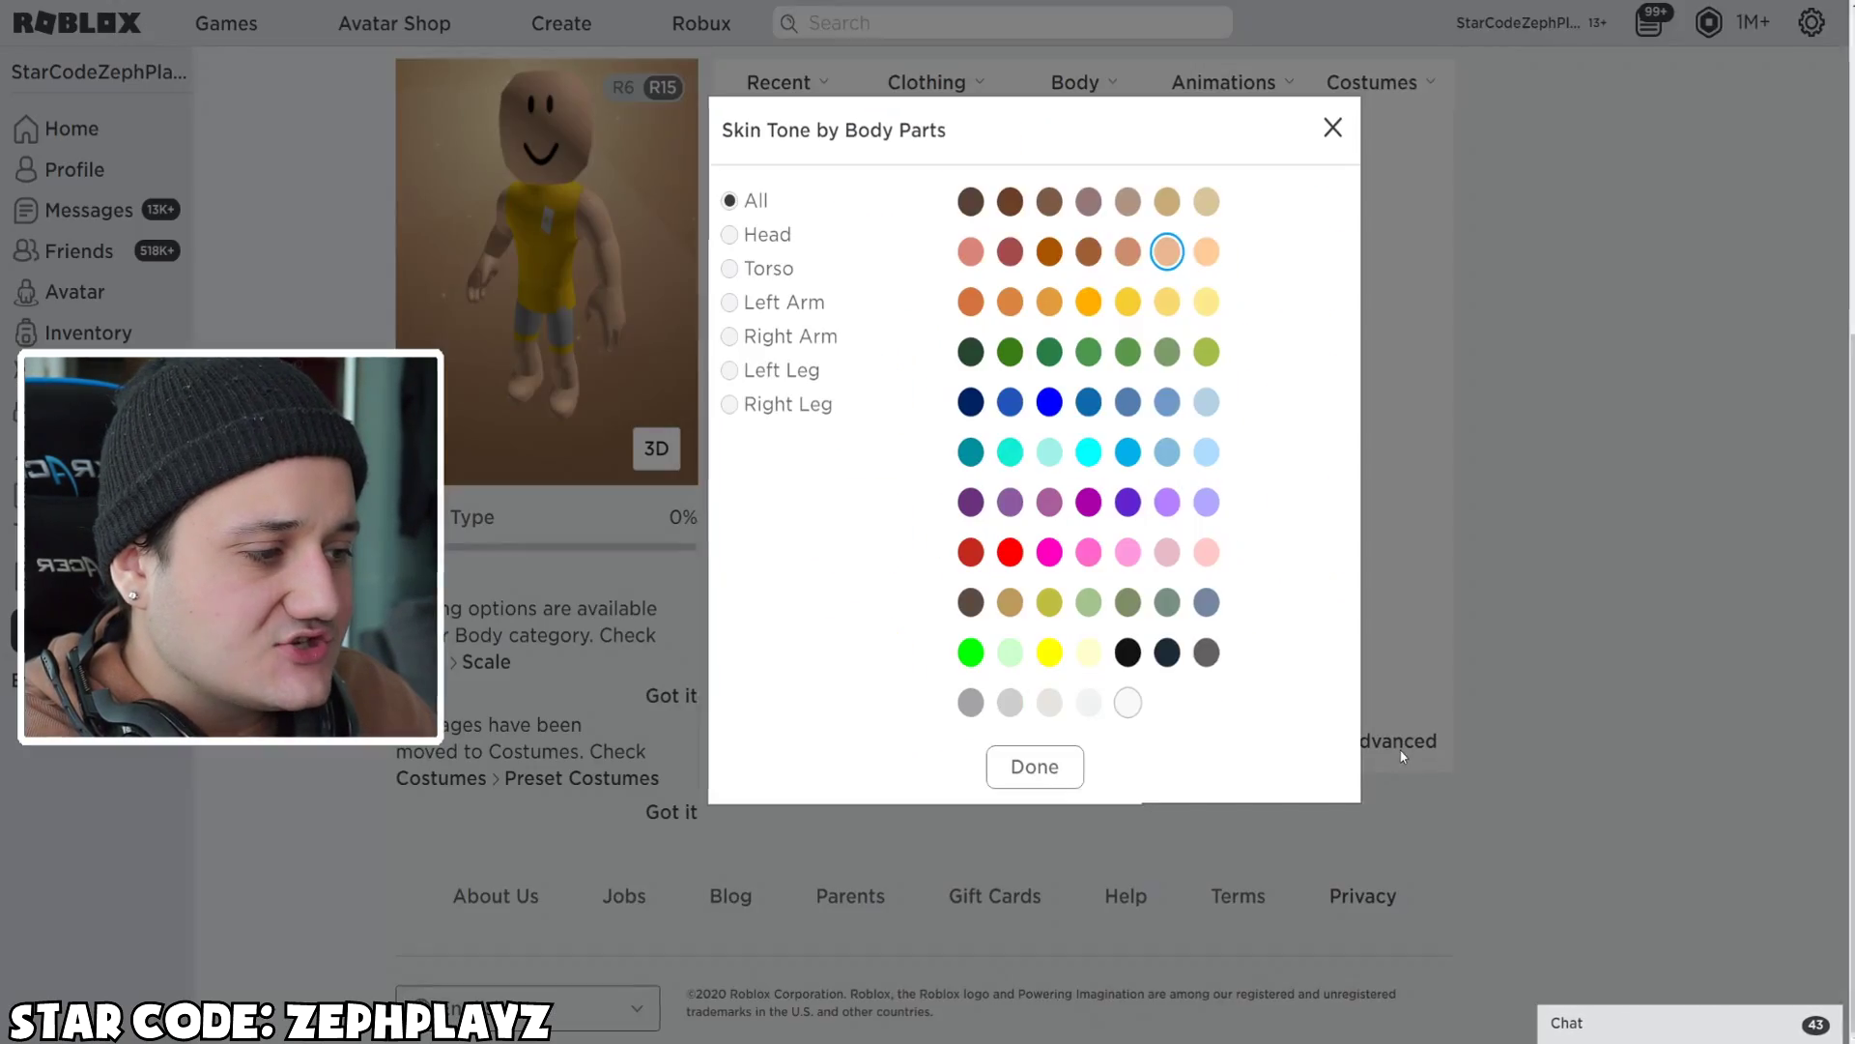
{"action": "left_click", "coordinate": [1126, 652]}
{"action": "left_click", "coordinate": [733, 235]}
{"action": "left_click", "coordinate": [1155, 708]}
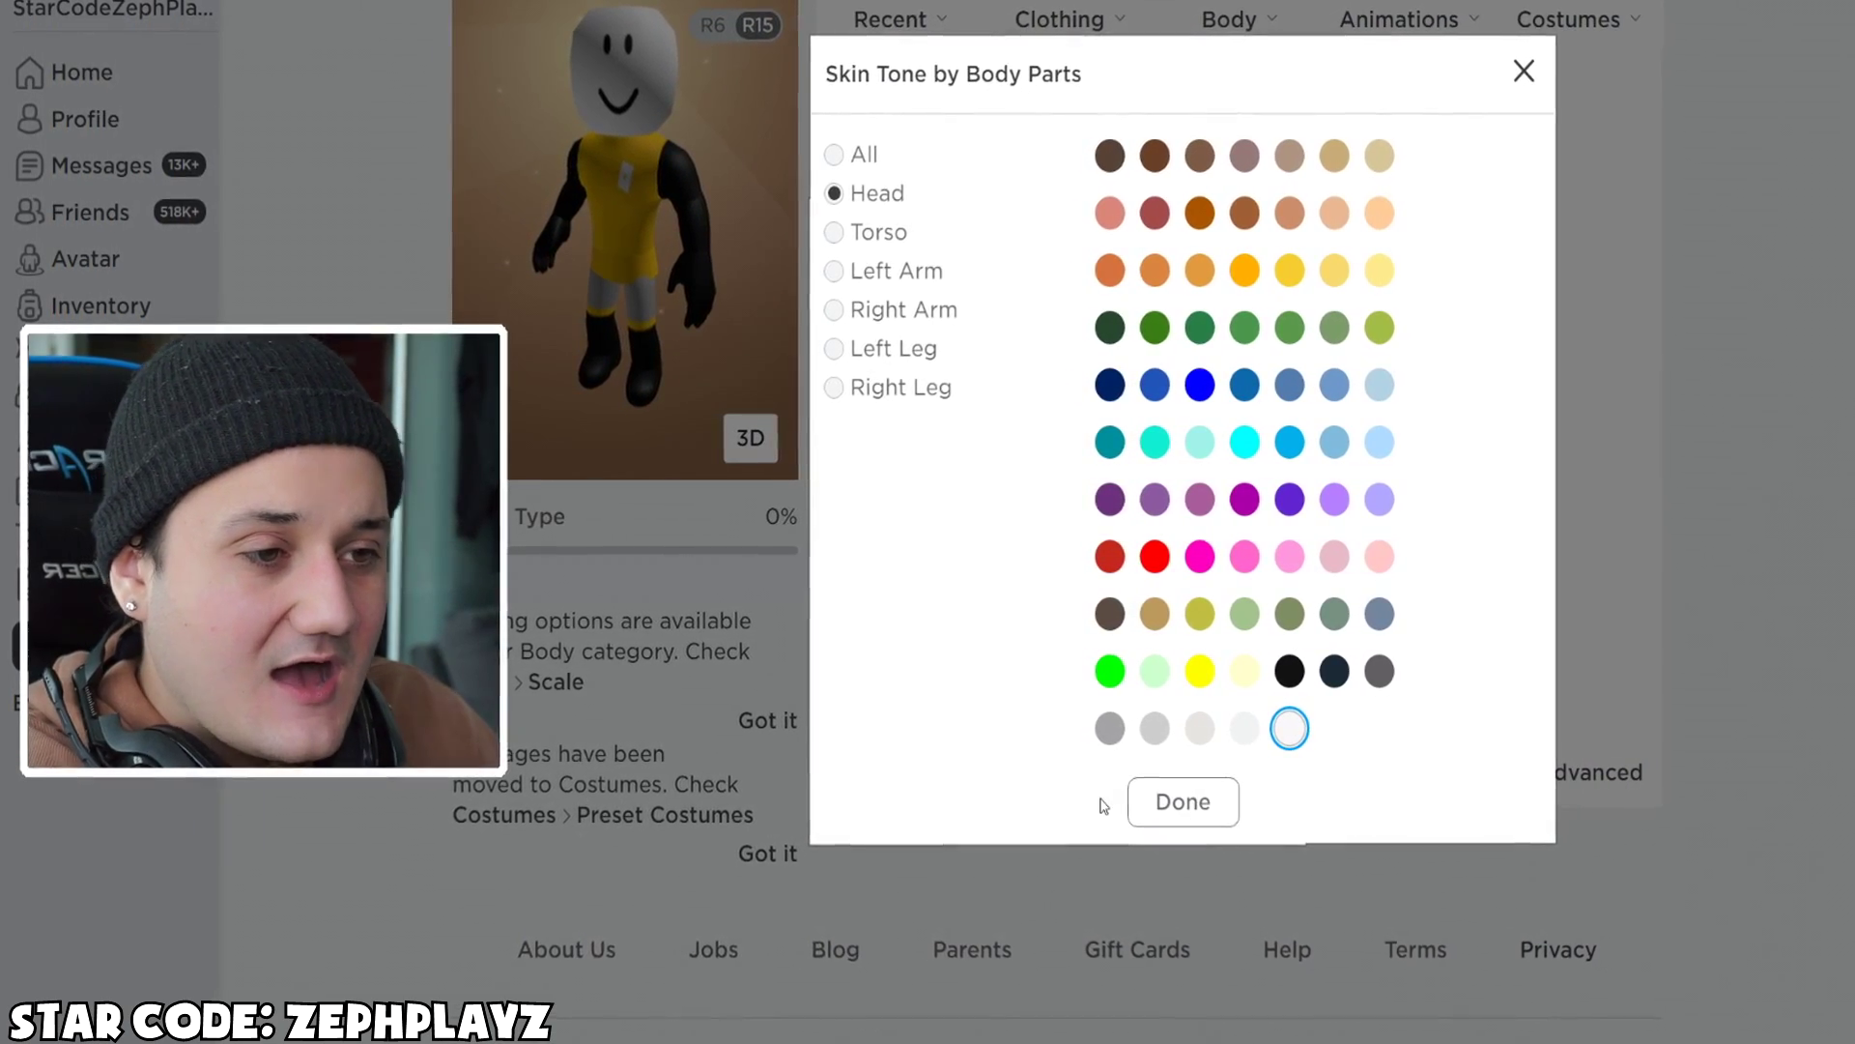
{"action": "left_click", "coordinate": [1196, 800]}
- Set the Left Arm and Right Arm skin tone to white and apply
{"action": "scroll", "coordinate": [1234, 805], "scroll_direction": "up", "scroll_amount": 6}
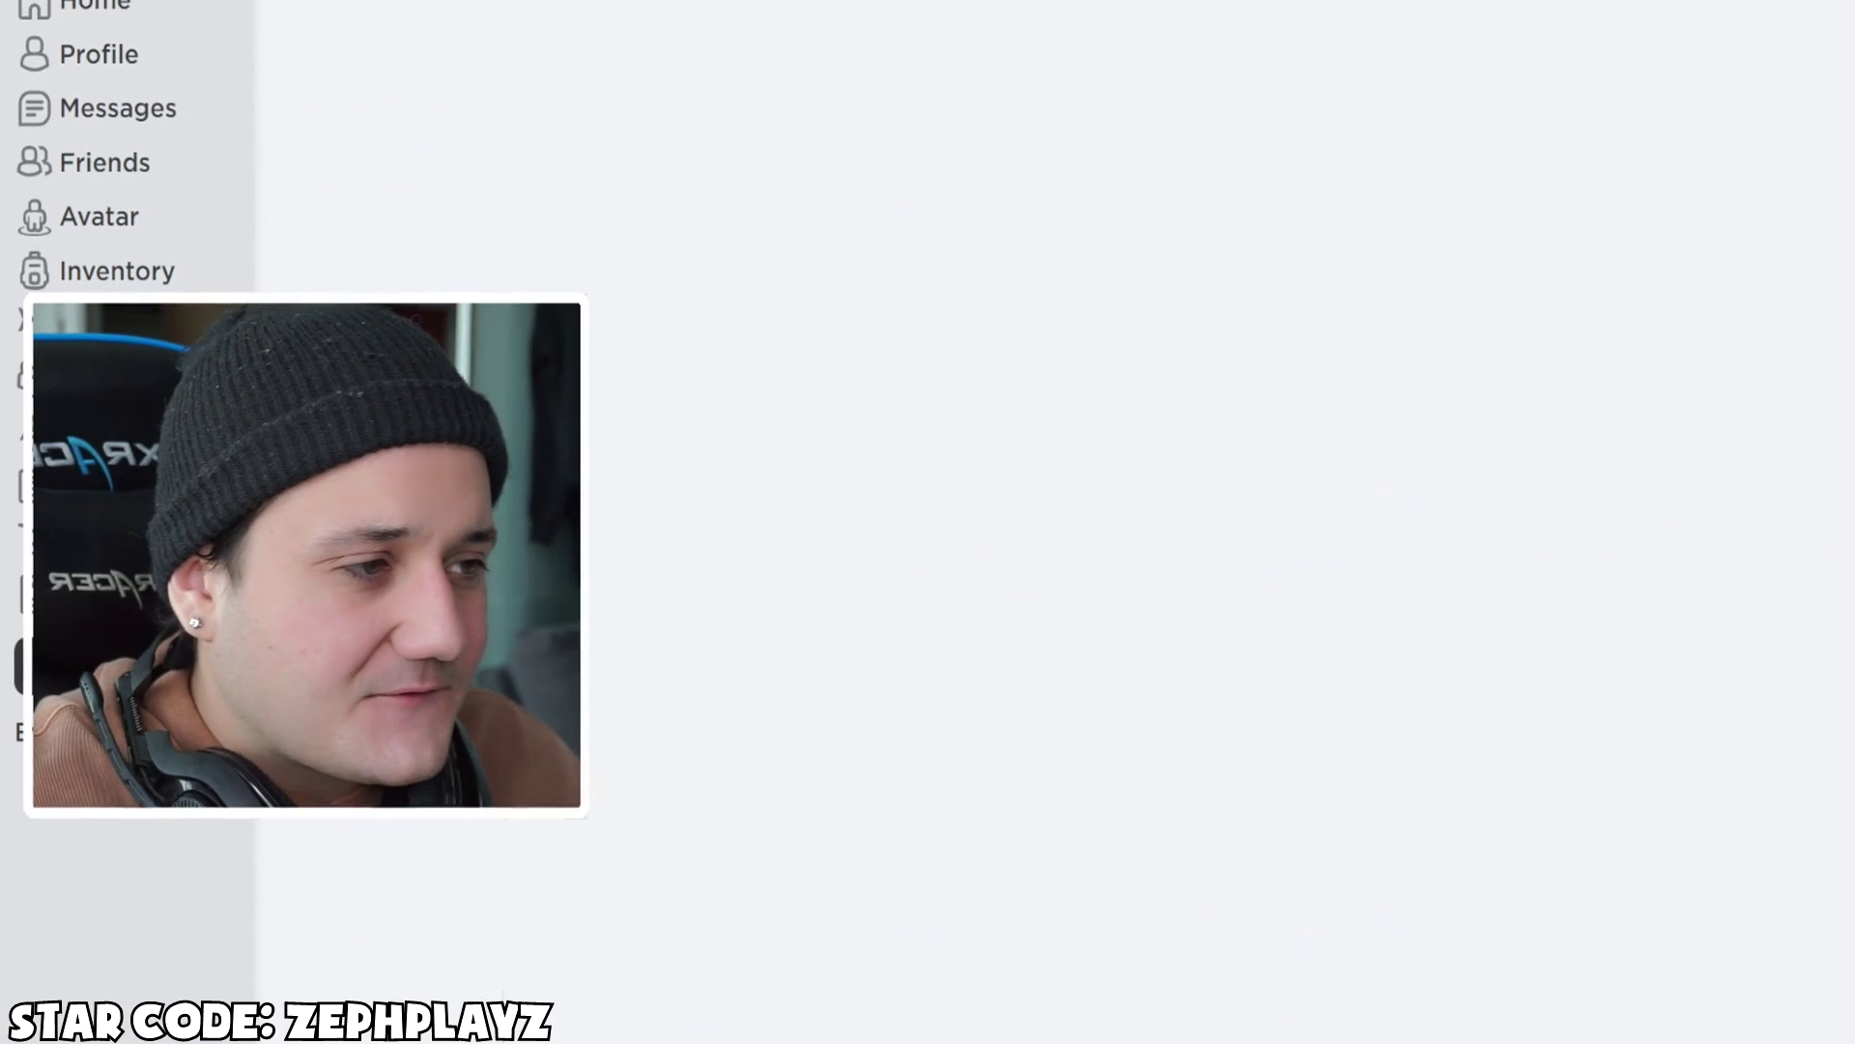
{"action": "mouse_move", "coordinate": [1459, 303]}
{"action": "left_click", "coordinate": [1247, 515]}
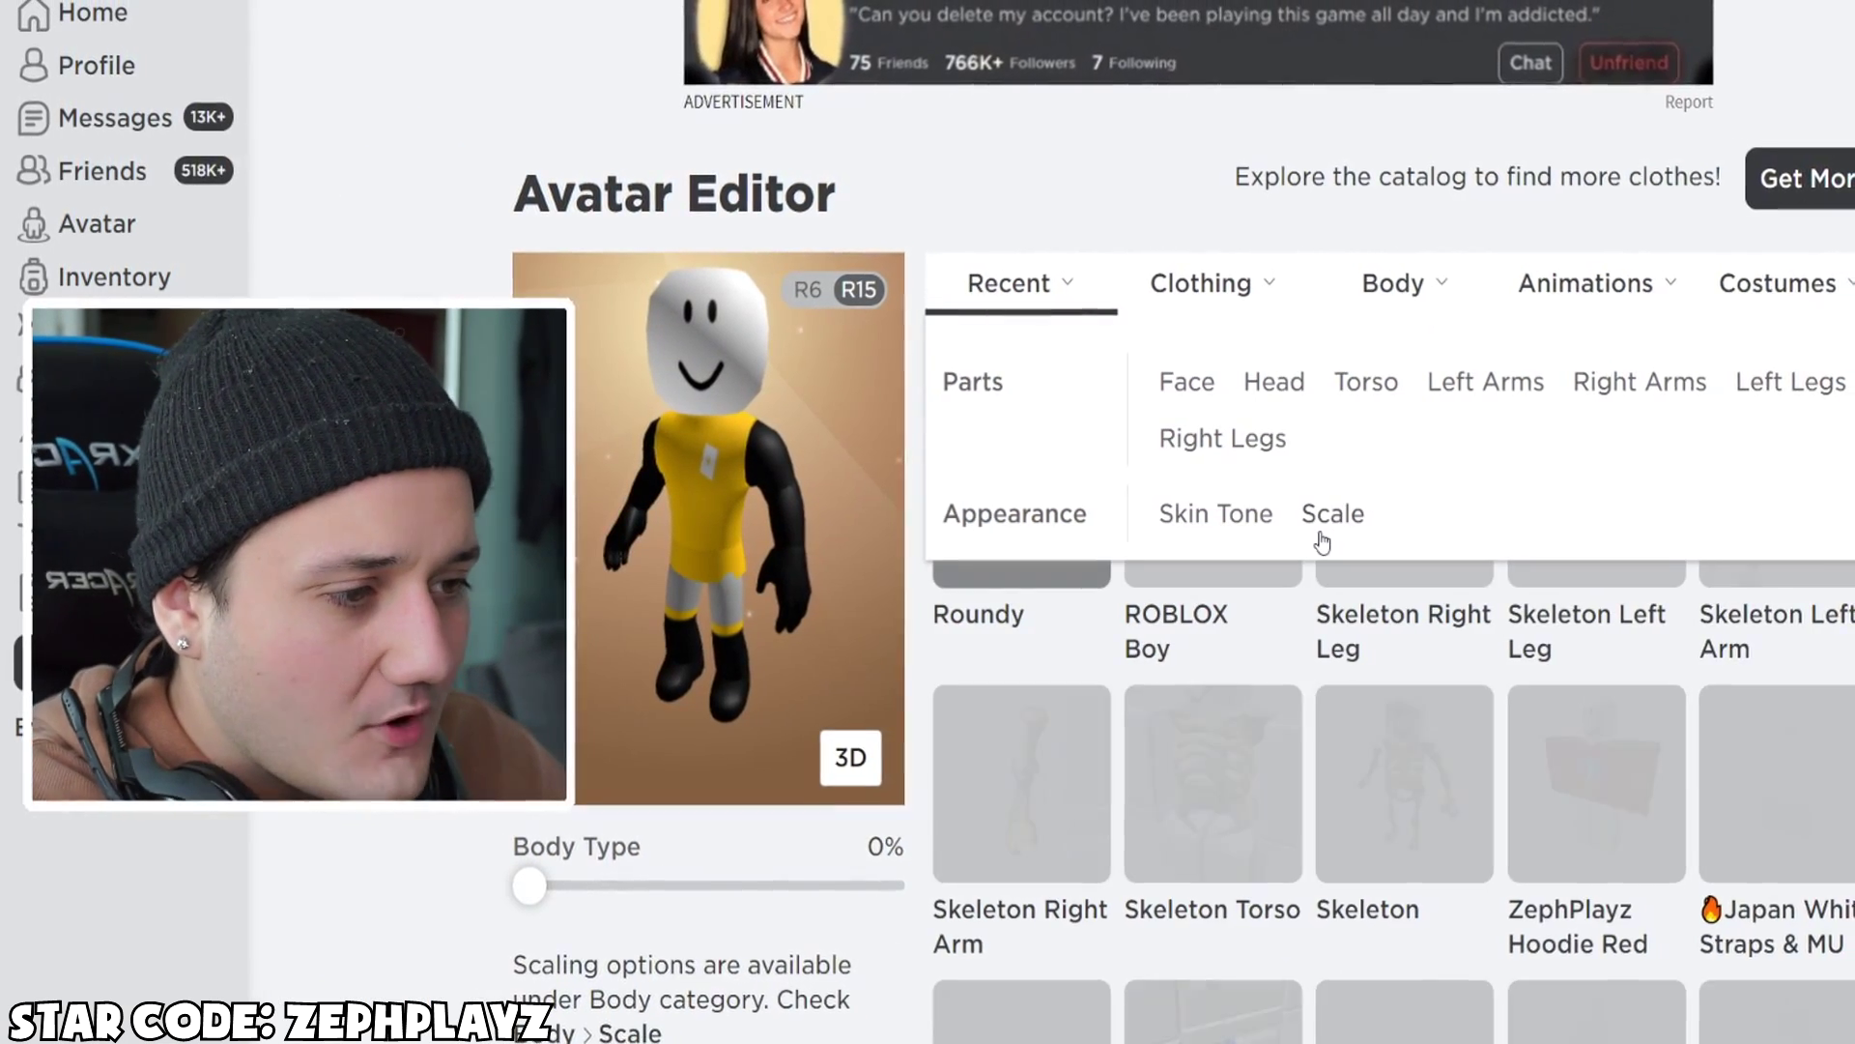
{"action": "scroll", "coordinate": [1260, 531], "scroll_direction": "down", "scroll_amount": 5}
{"action": "left_click", "coordinate": [1768, 799]}
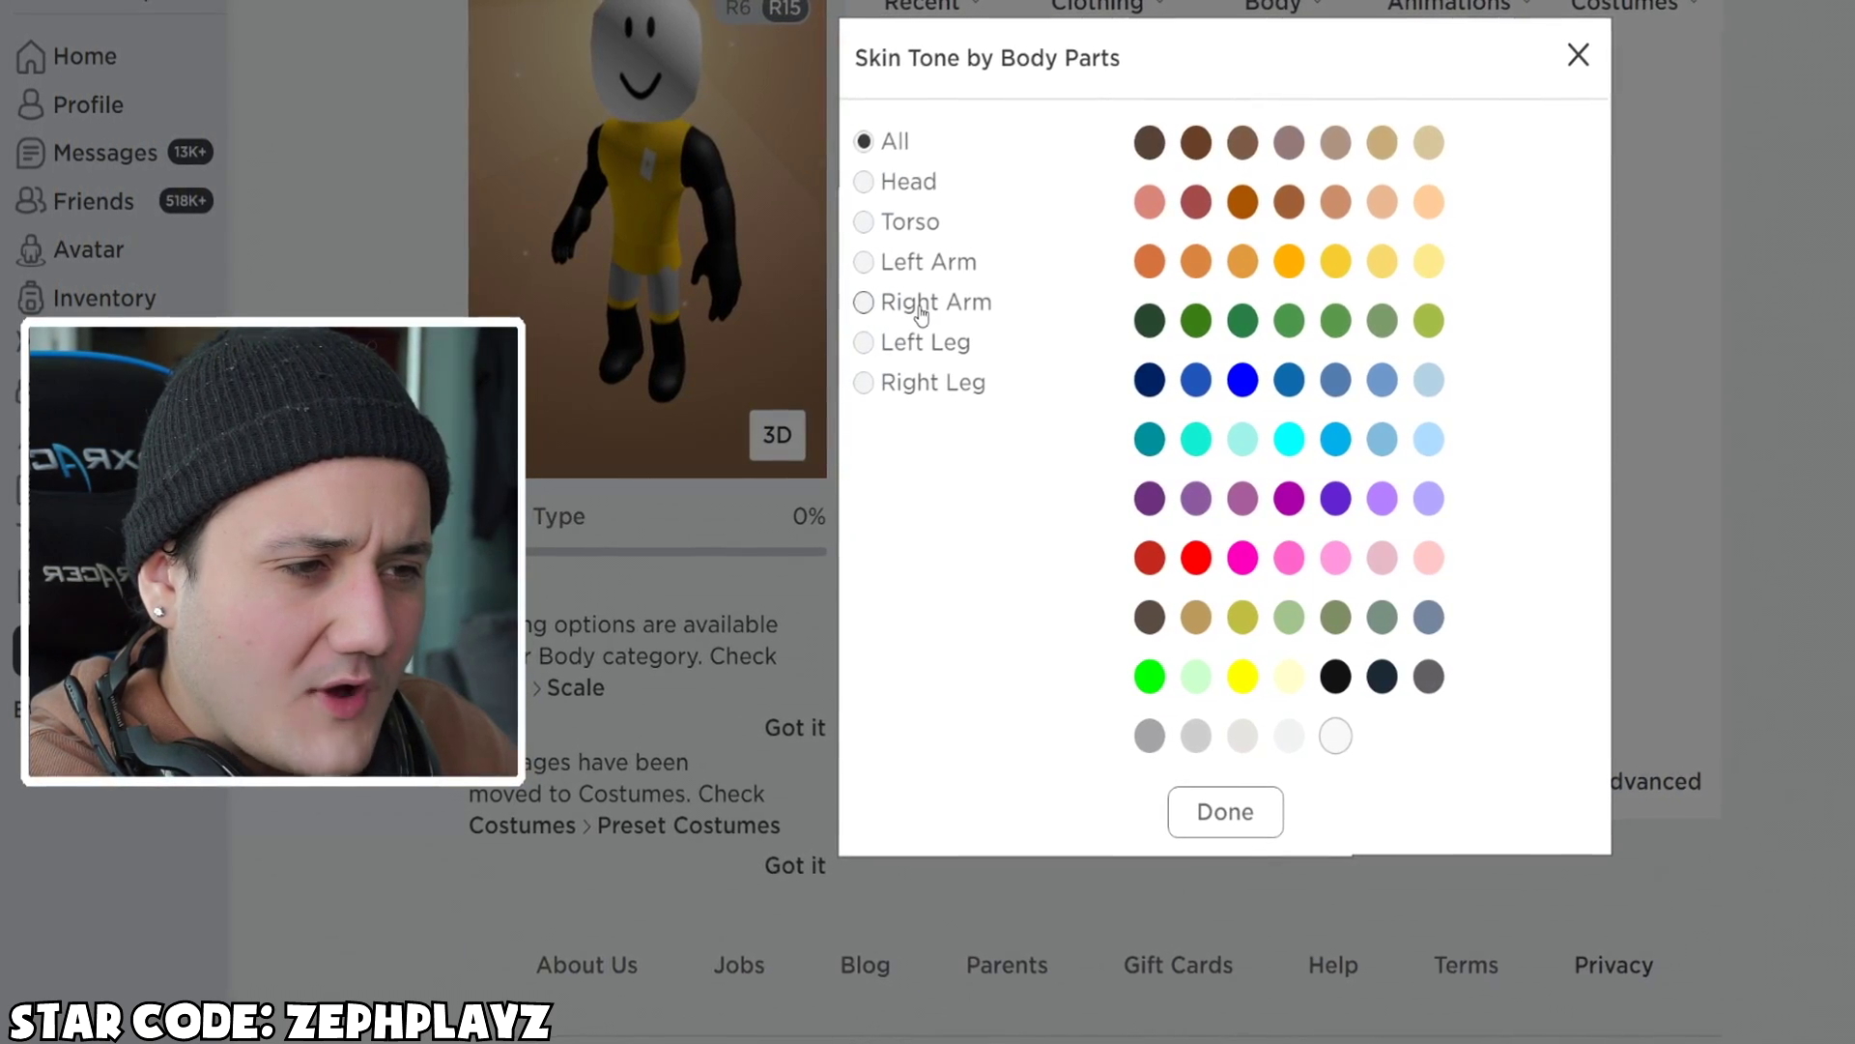
{"action": "left_click", "coordinate": [857, 264]}
{"action": "left_click", "coordinate": [1326, 675]}
{"action": "left_click", "coordinate": [1309, 732]}
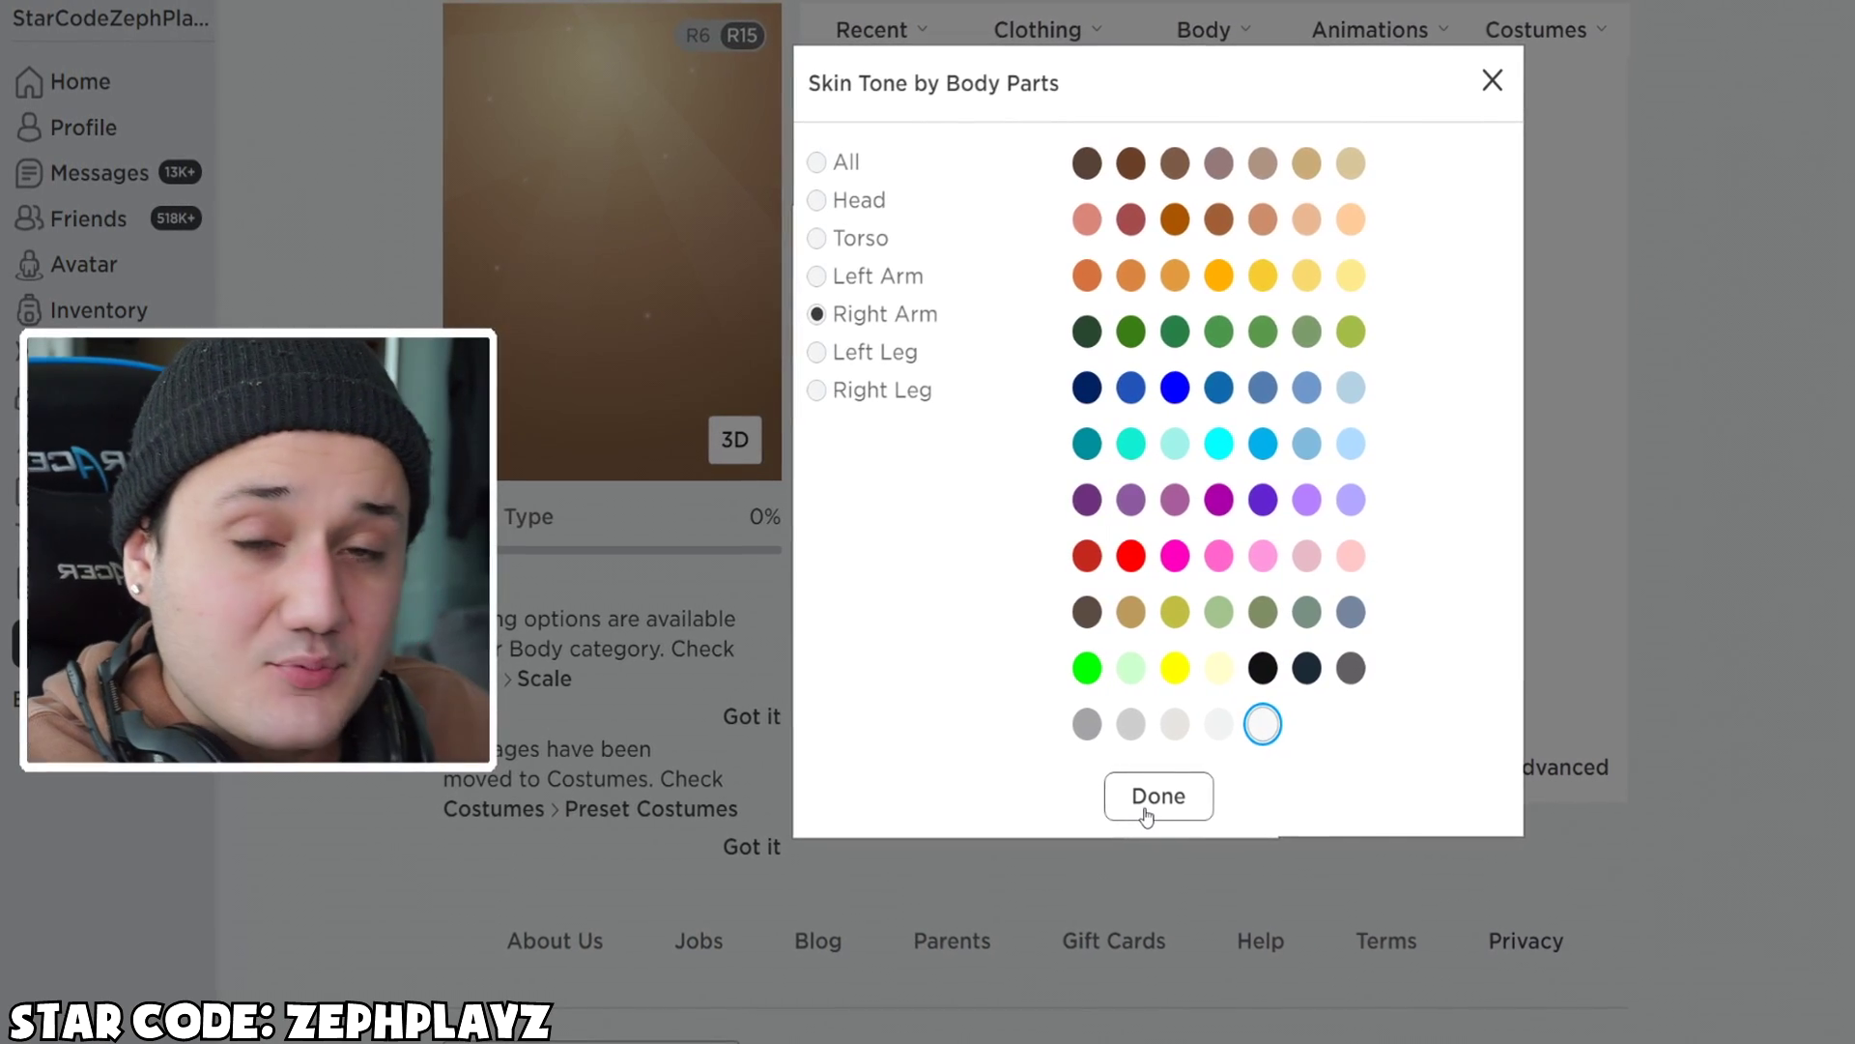
{"action": "left_click", "coordinate": [1146, 815]}
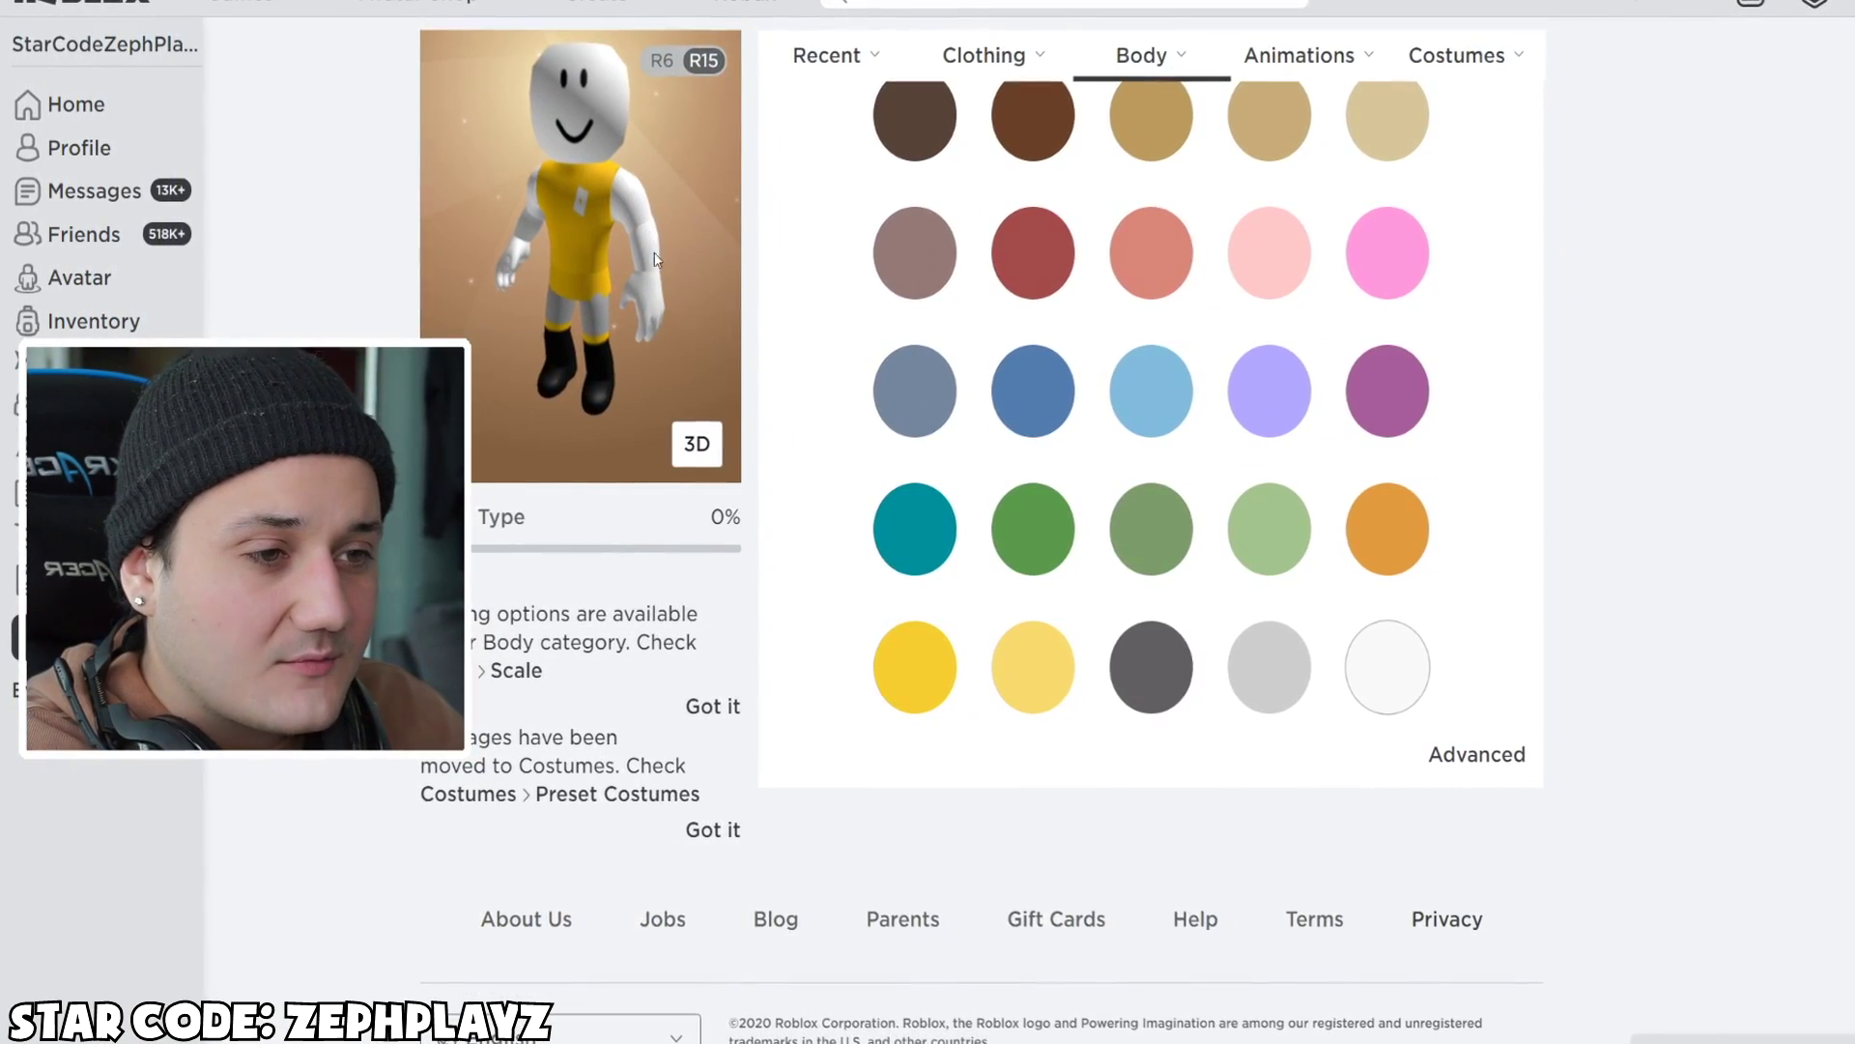
{"action": "scroll", "coordinate": [990, 406], "scroll_direction": "up", "scroll_amount": 5}
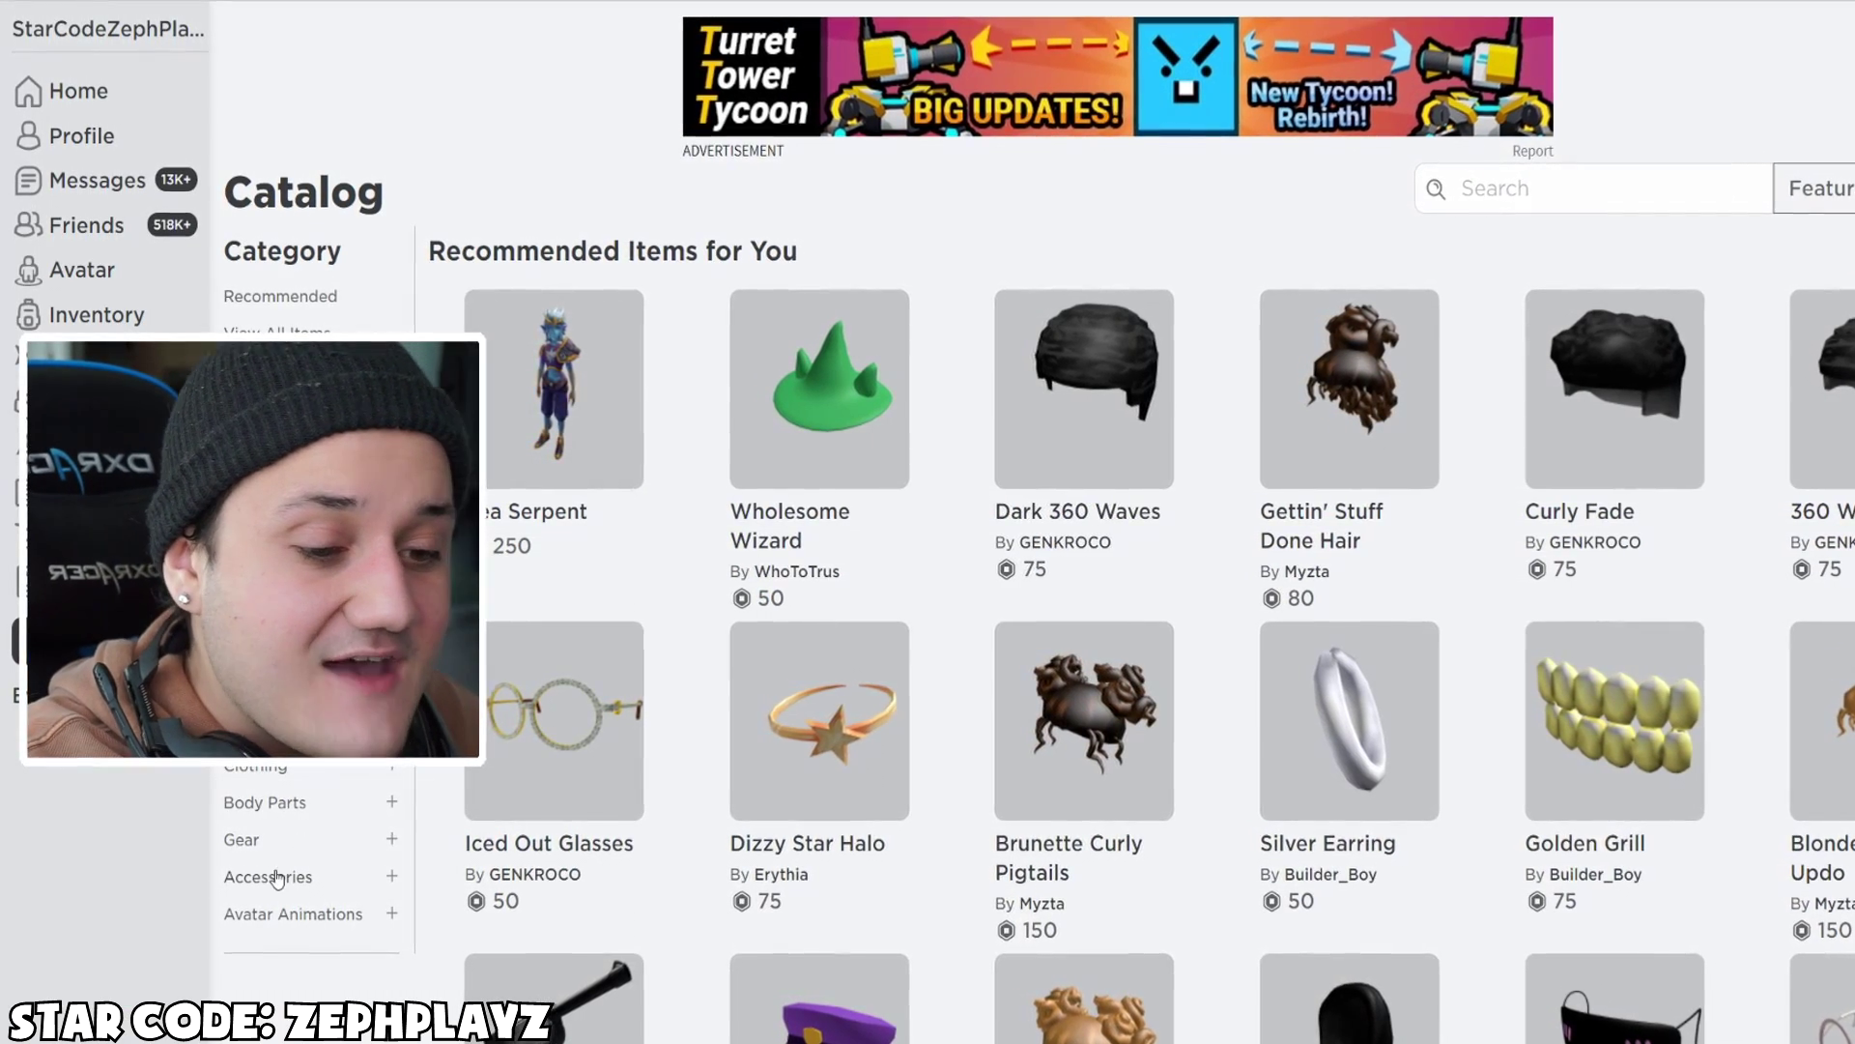
- Search the shirts catalog for henry stickmin
{"action": "scroll", "coordinate": [308, 878], "scroll_direction": "down", "scroll_amount": 2}
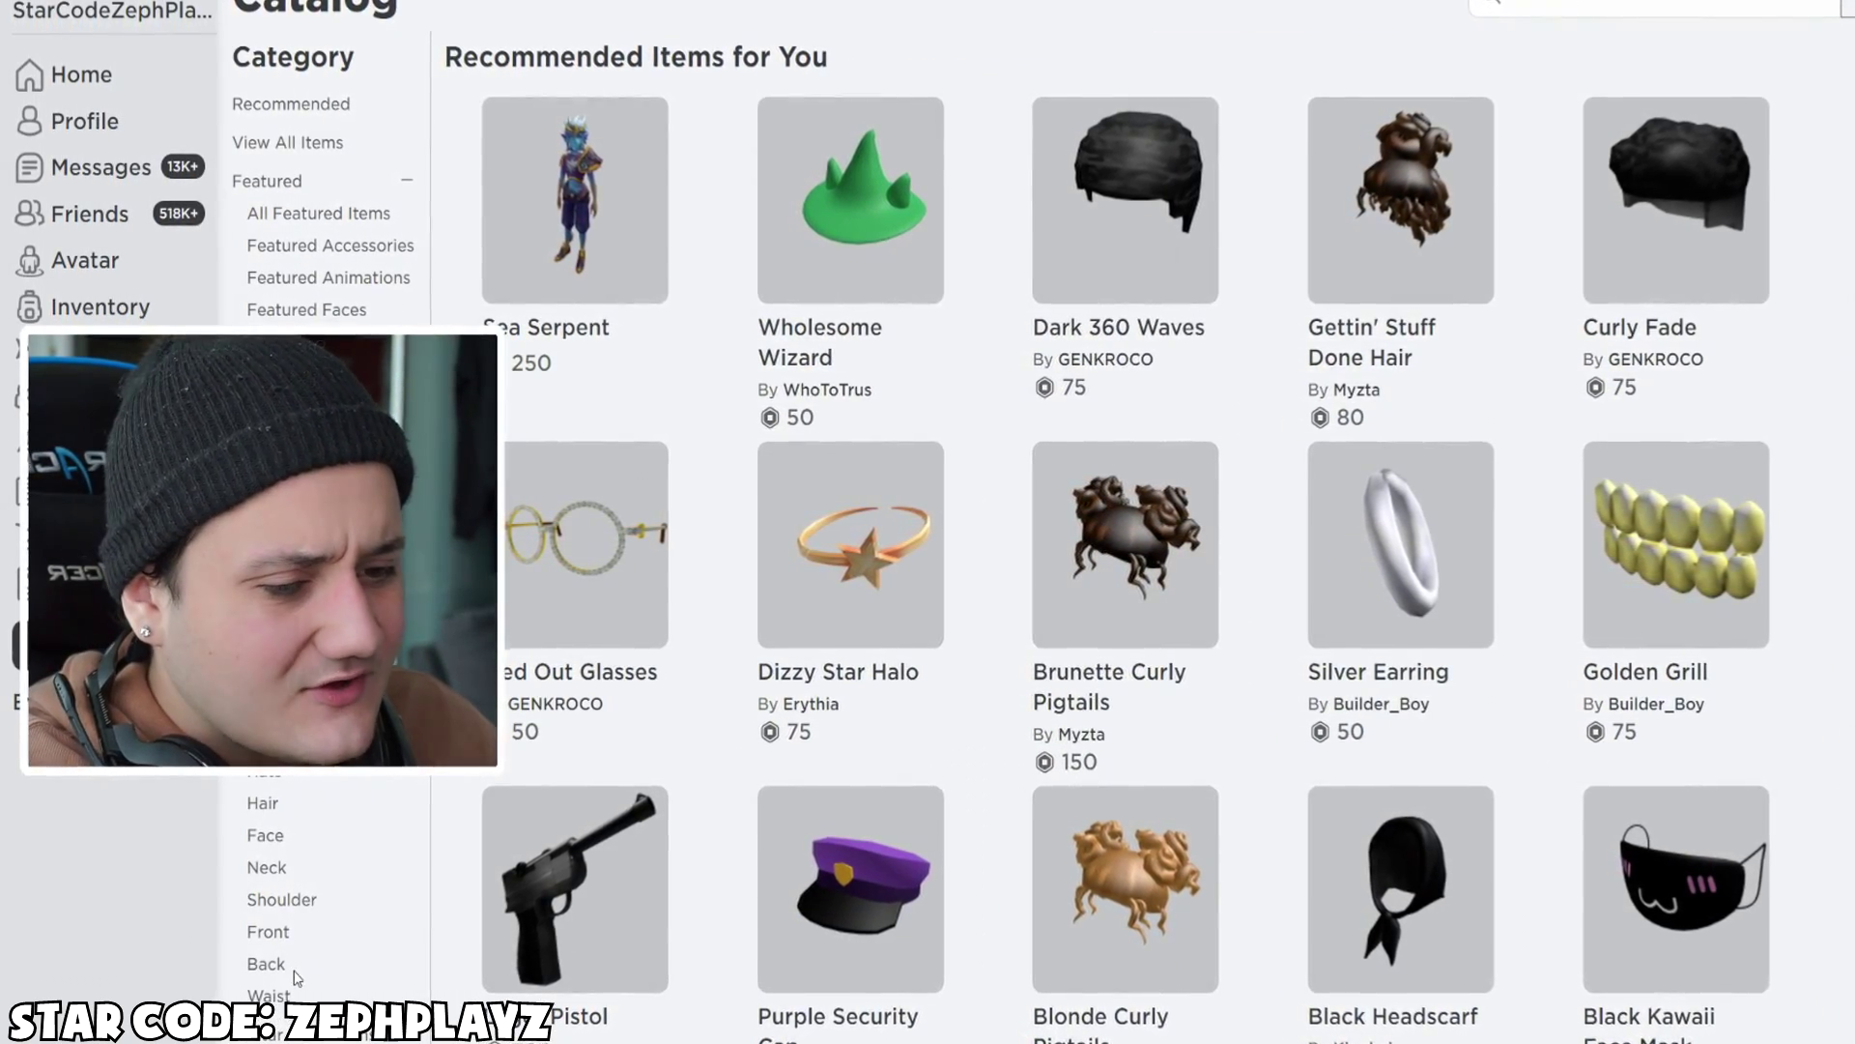
{"action": "scroll", "coordinate": [307, 889], "scroll_direction": "up", "scroll_amount": 2}
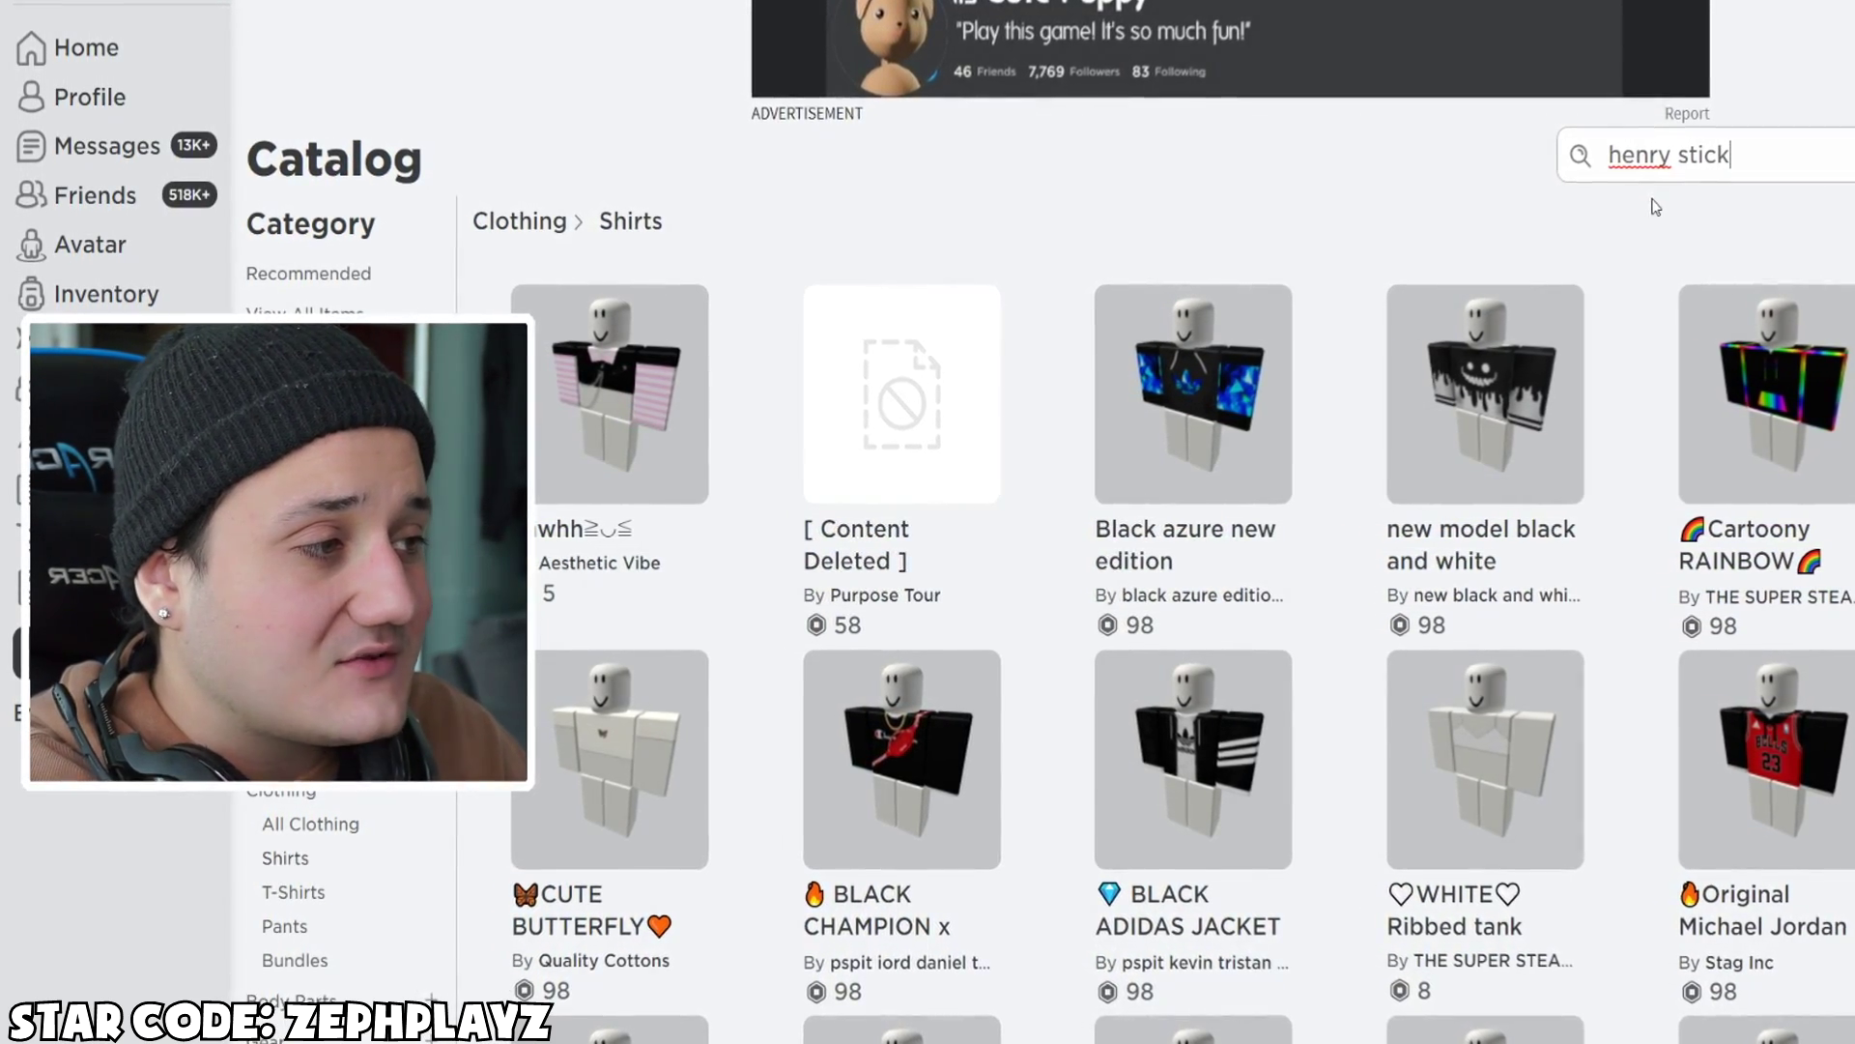
{"action": "type", "text": "min"}
{"action": "key", "text": "Return"}
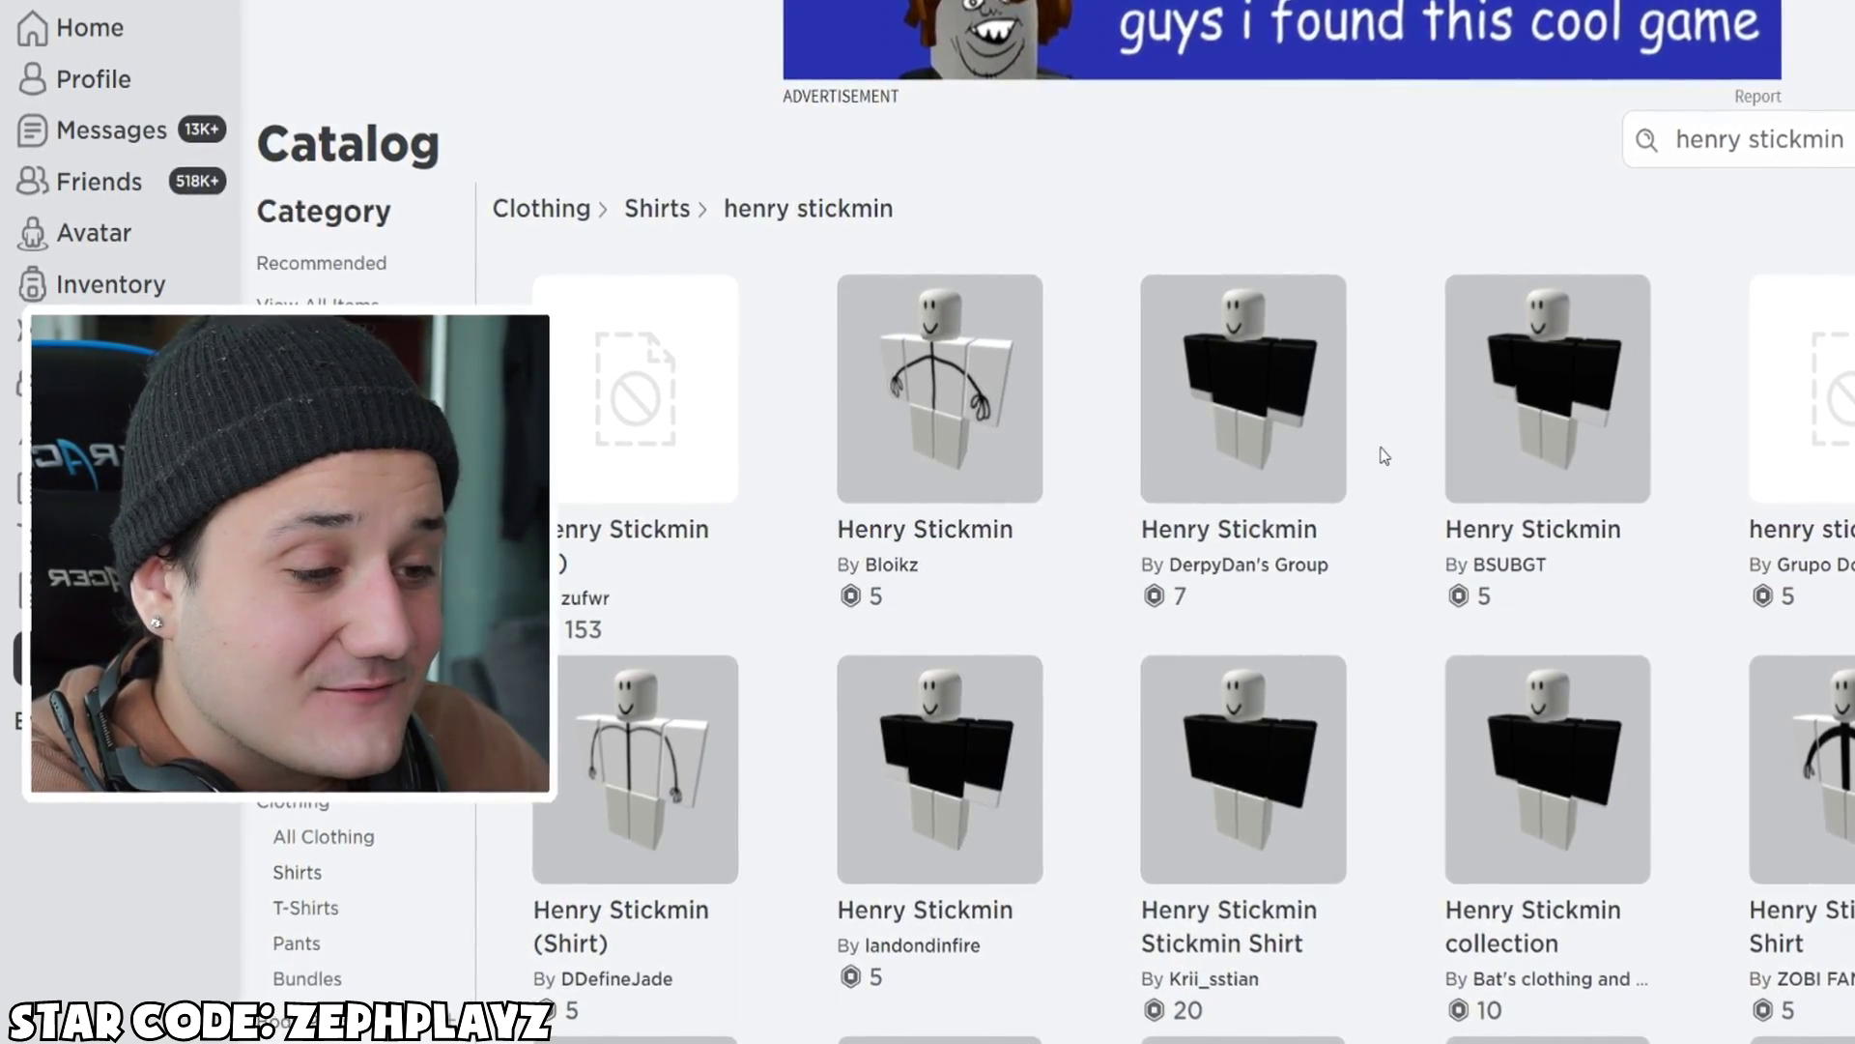
- Buy the black Henry Stickmin Shirt for 10 Robux
{"action": "scroll", "coordinate": [1384, 455], "scroll_direction": "down", "scroll_amount": 5}
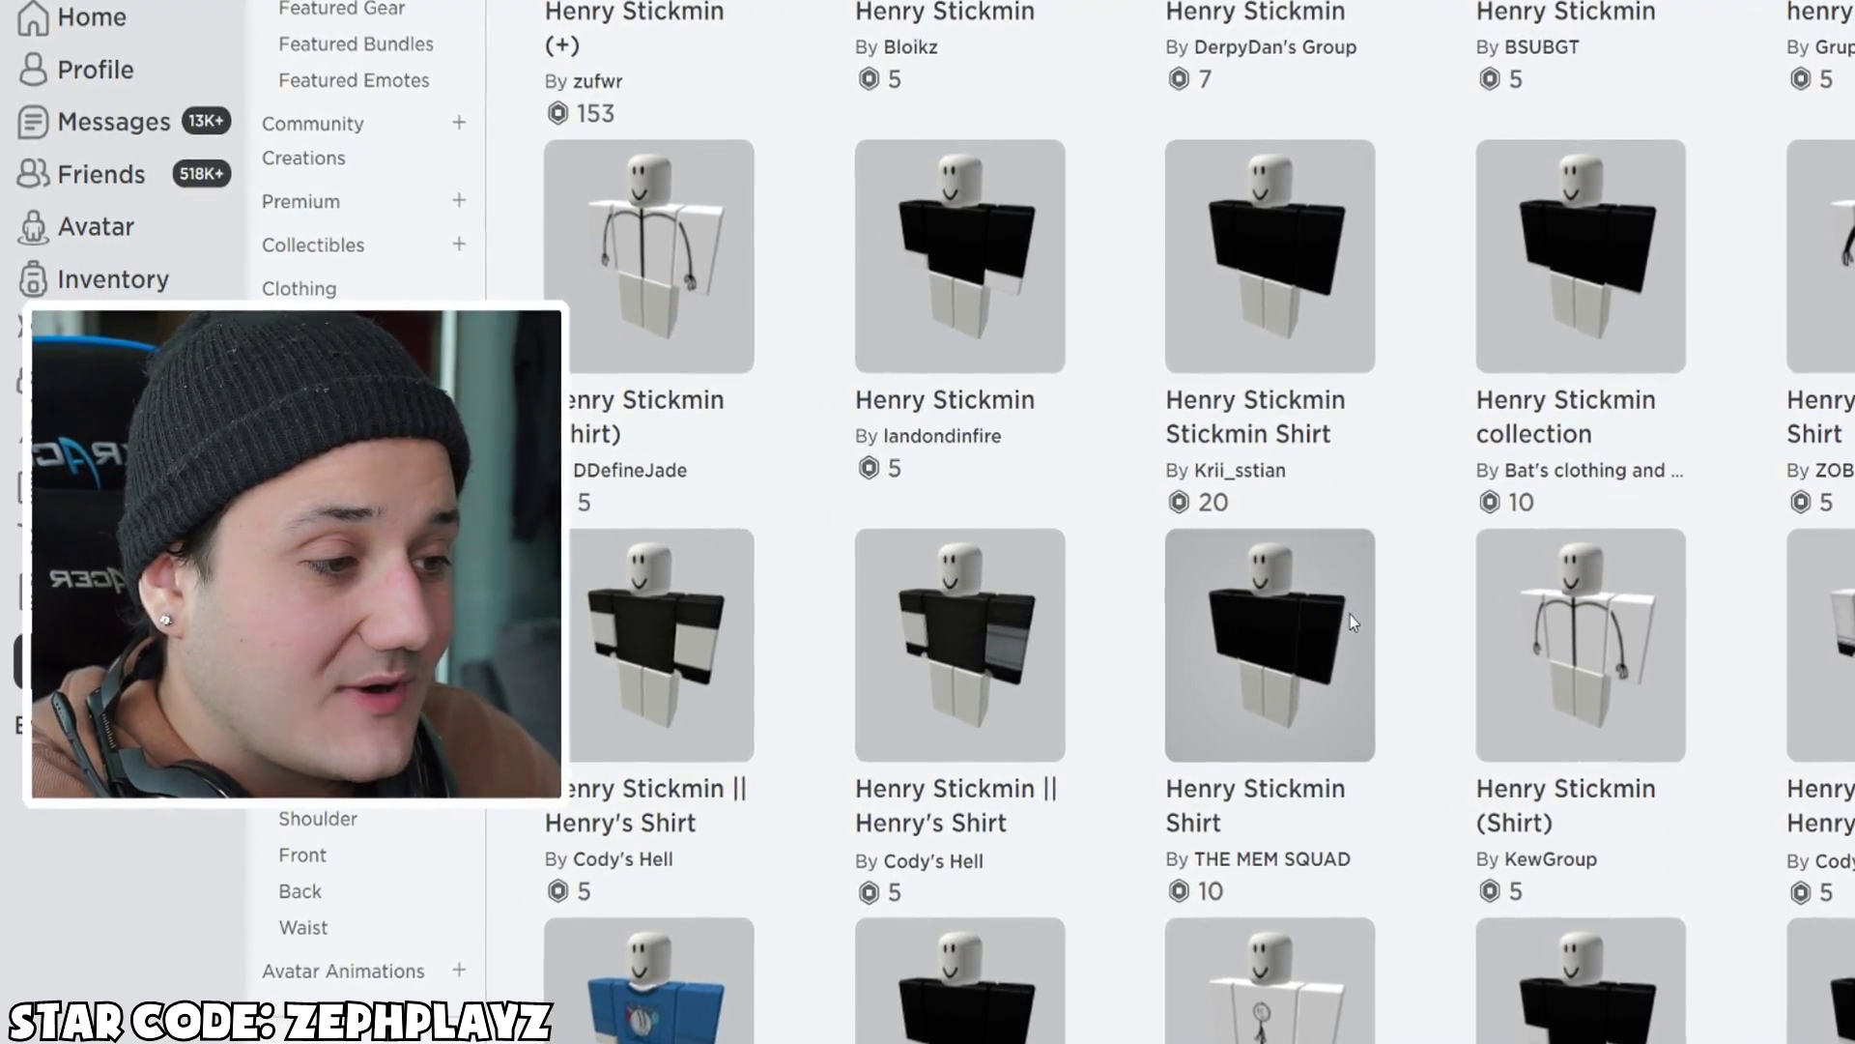
{"action": "scroll", "coordinate": [1357, 624], "scroll_direction": "up", "scroll_amount": 5}
{"action": "scroll", "coordinate": [1398, 510], "scroll_direction": "down", "scroll_amount": 4}
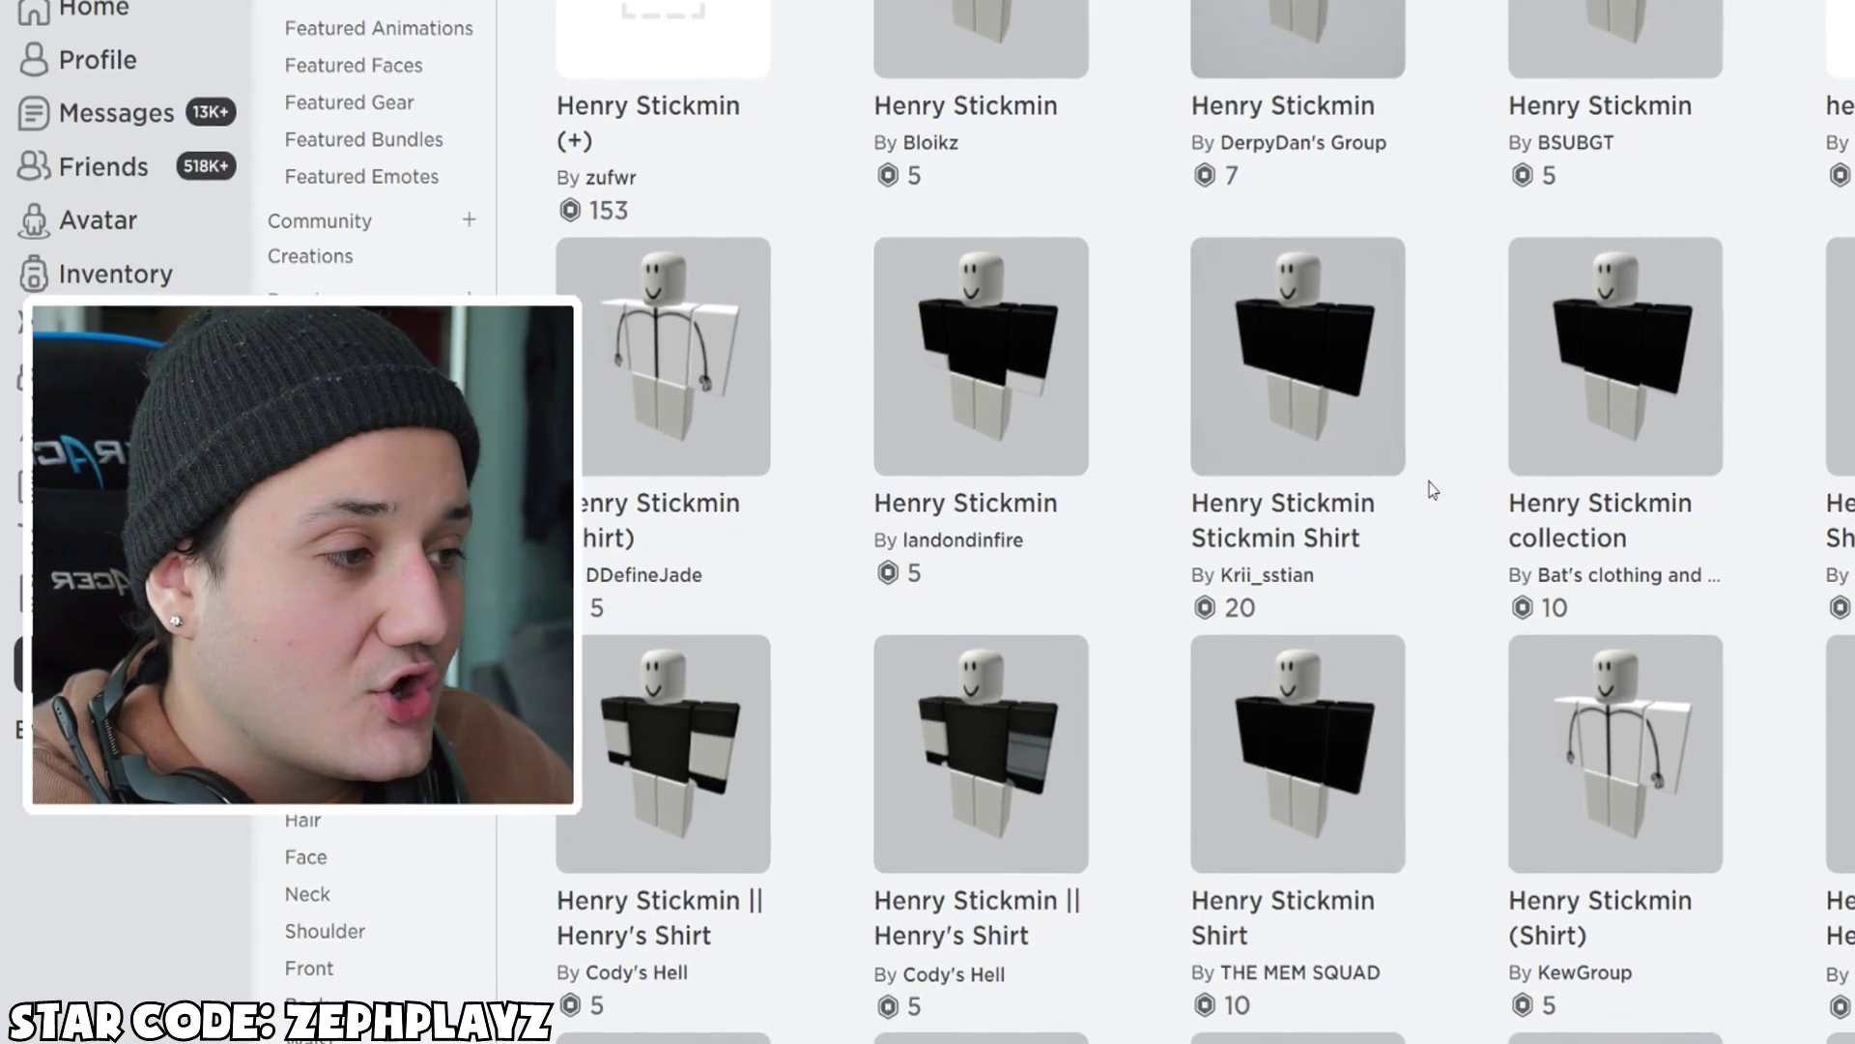
{"action": "scroll", "coordinate": [1397, 510], "scroll_direction": "up", "scroll_amount": 3}
{"action": "left_click", "coordinate": [1297, 995]}
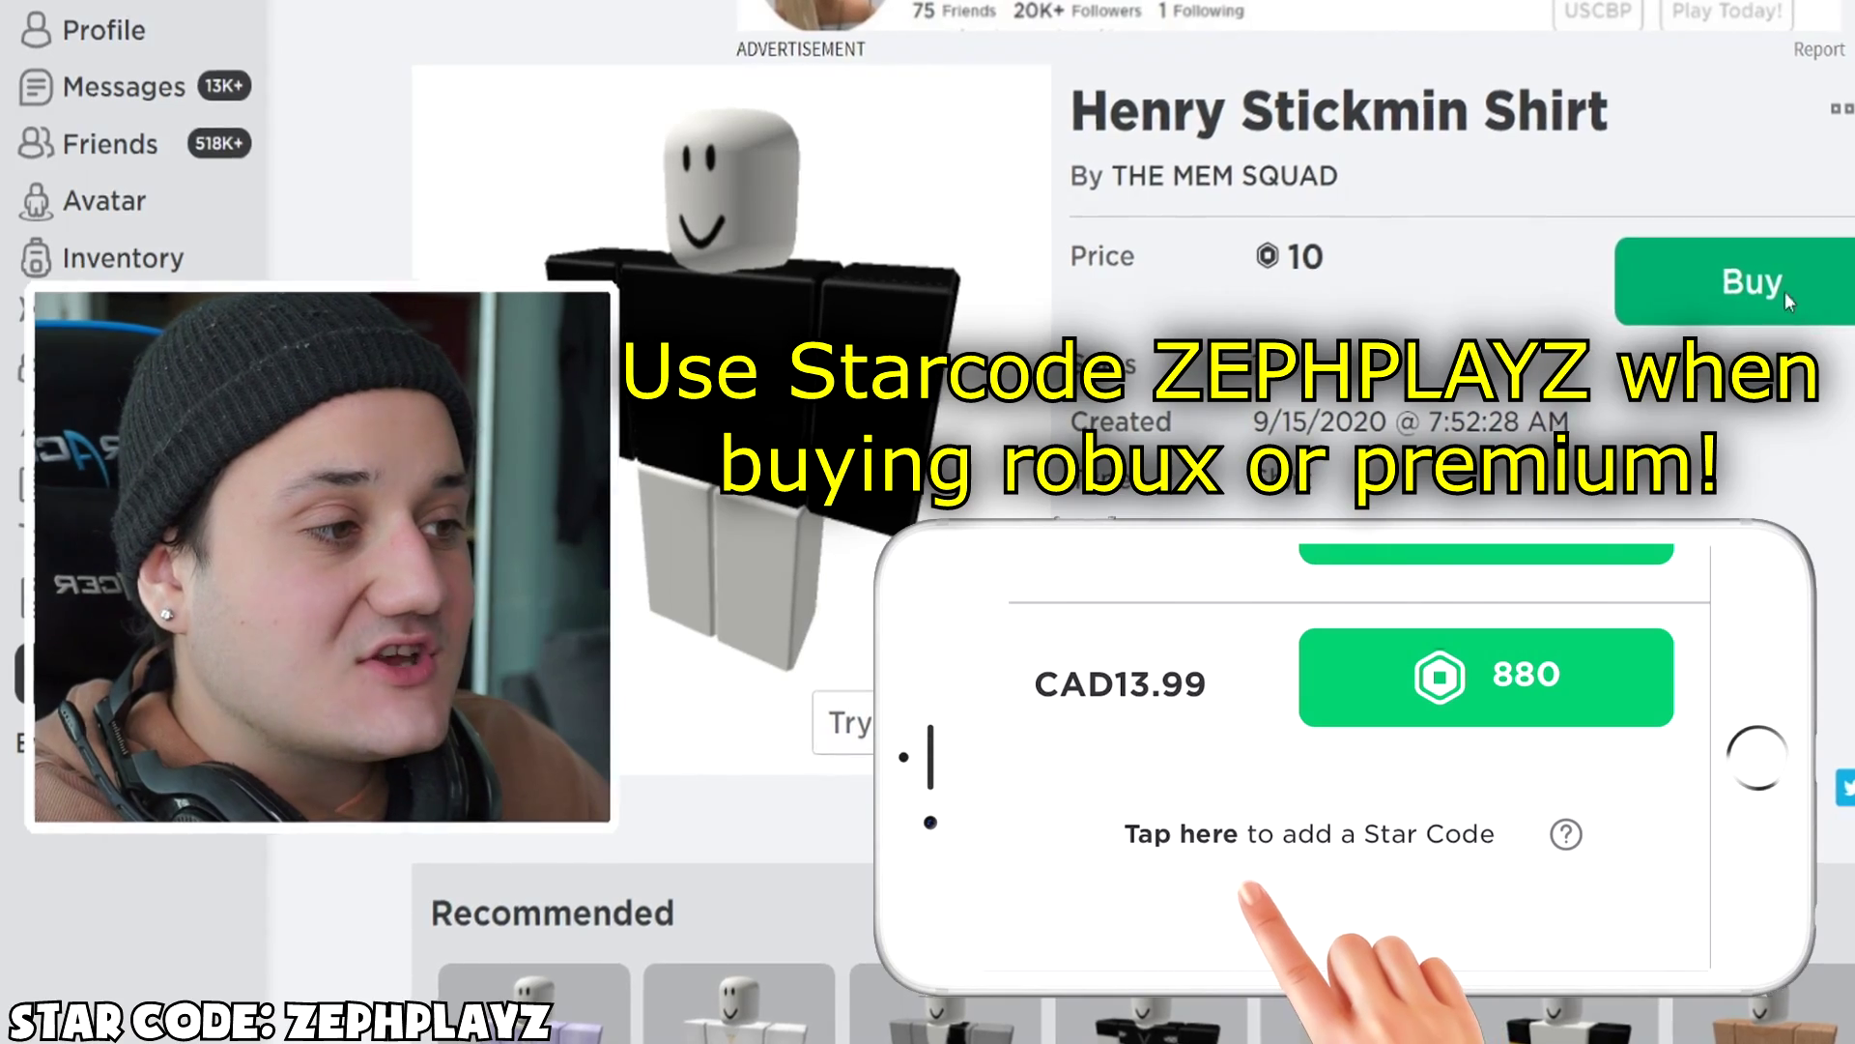
{"action": "left_click", "coordinate": [1778, 290]}
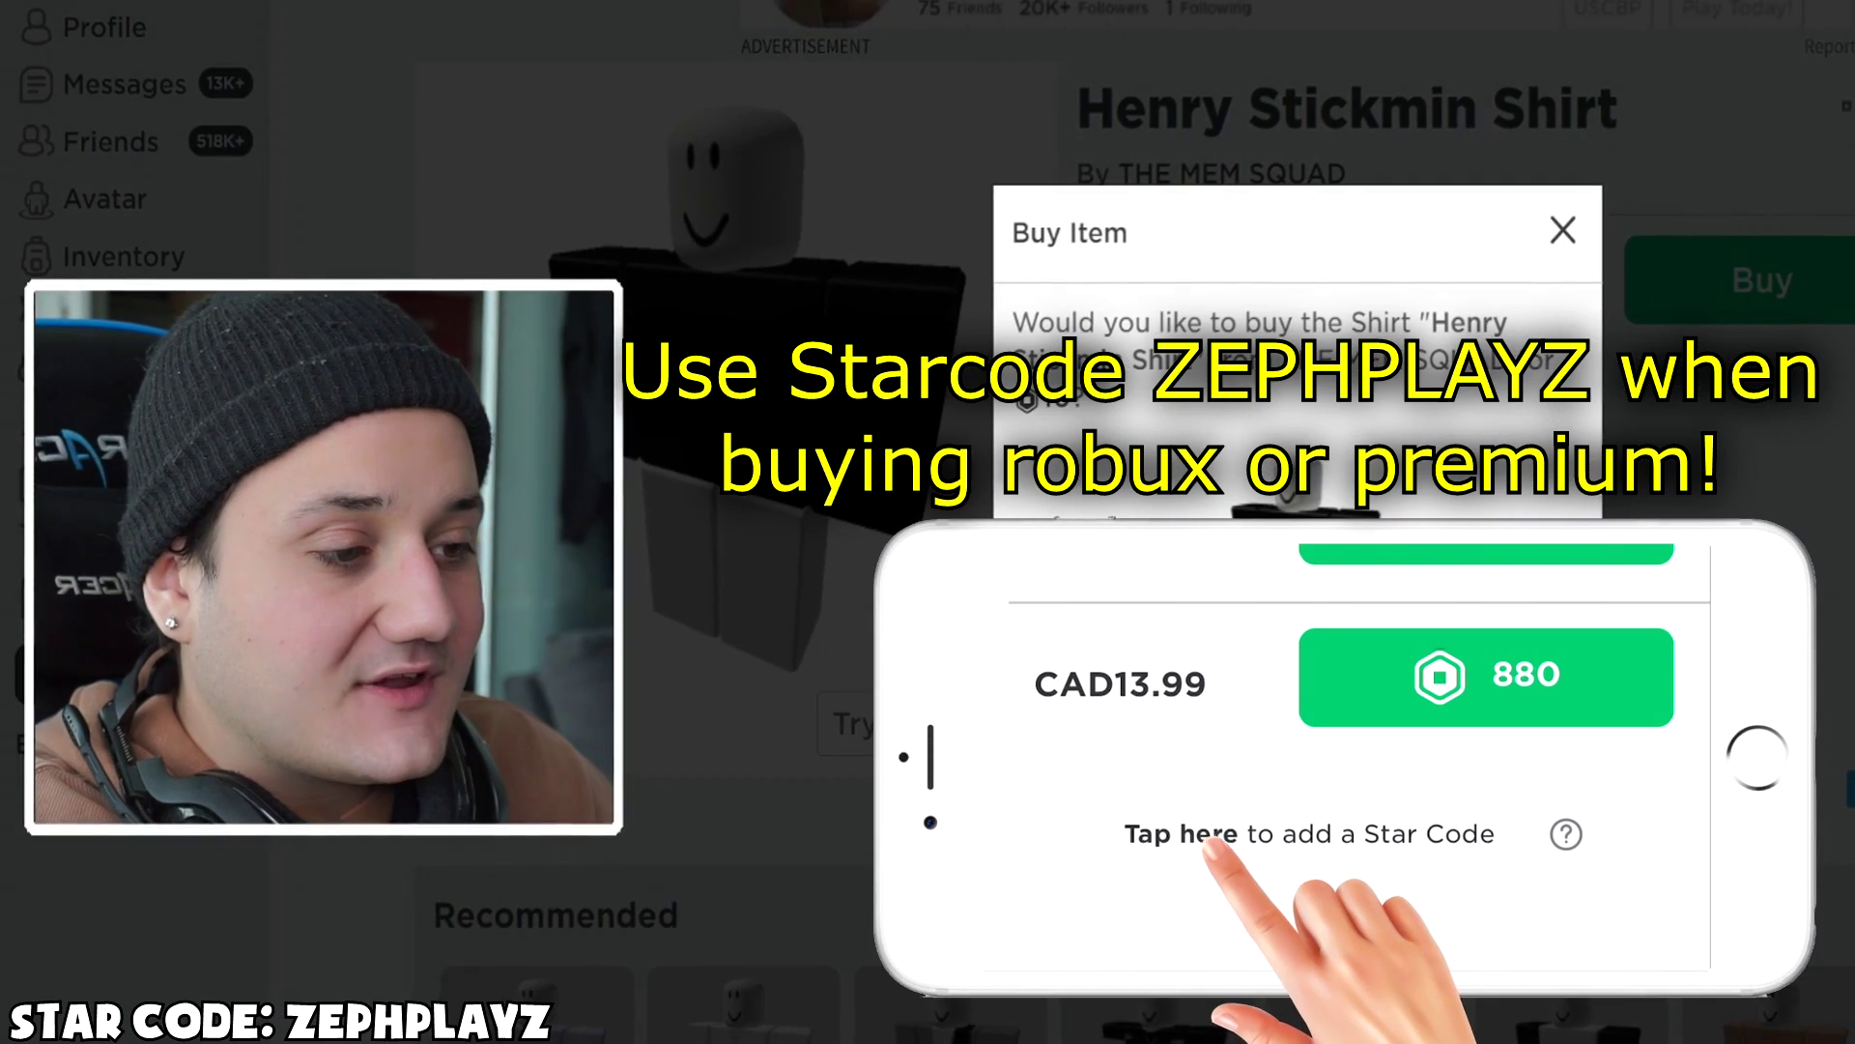
{"action": "key", "text": "Escape"}
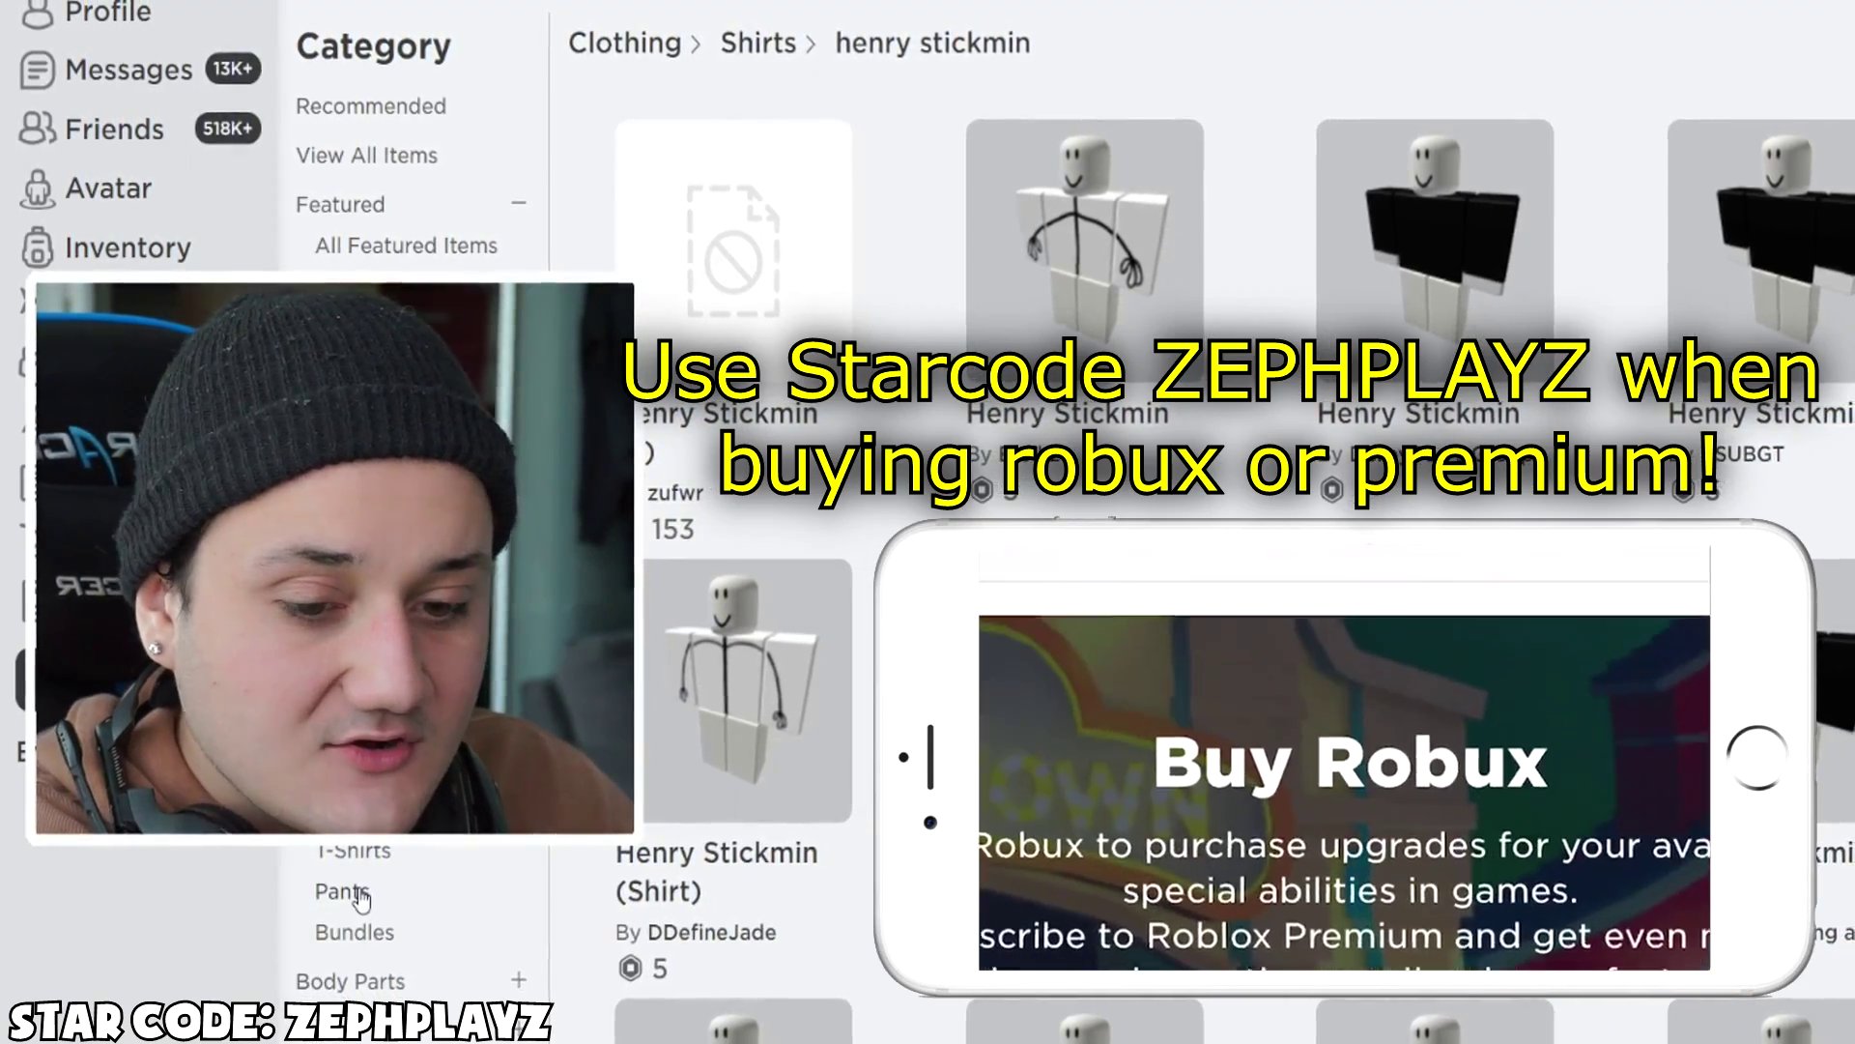
- Search Pants for henry stickmin and buy the stick-figure pants for 5 Robux
{"action": "left_click", "coordinate": [349, 895]}
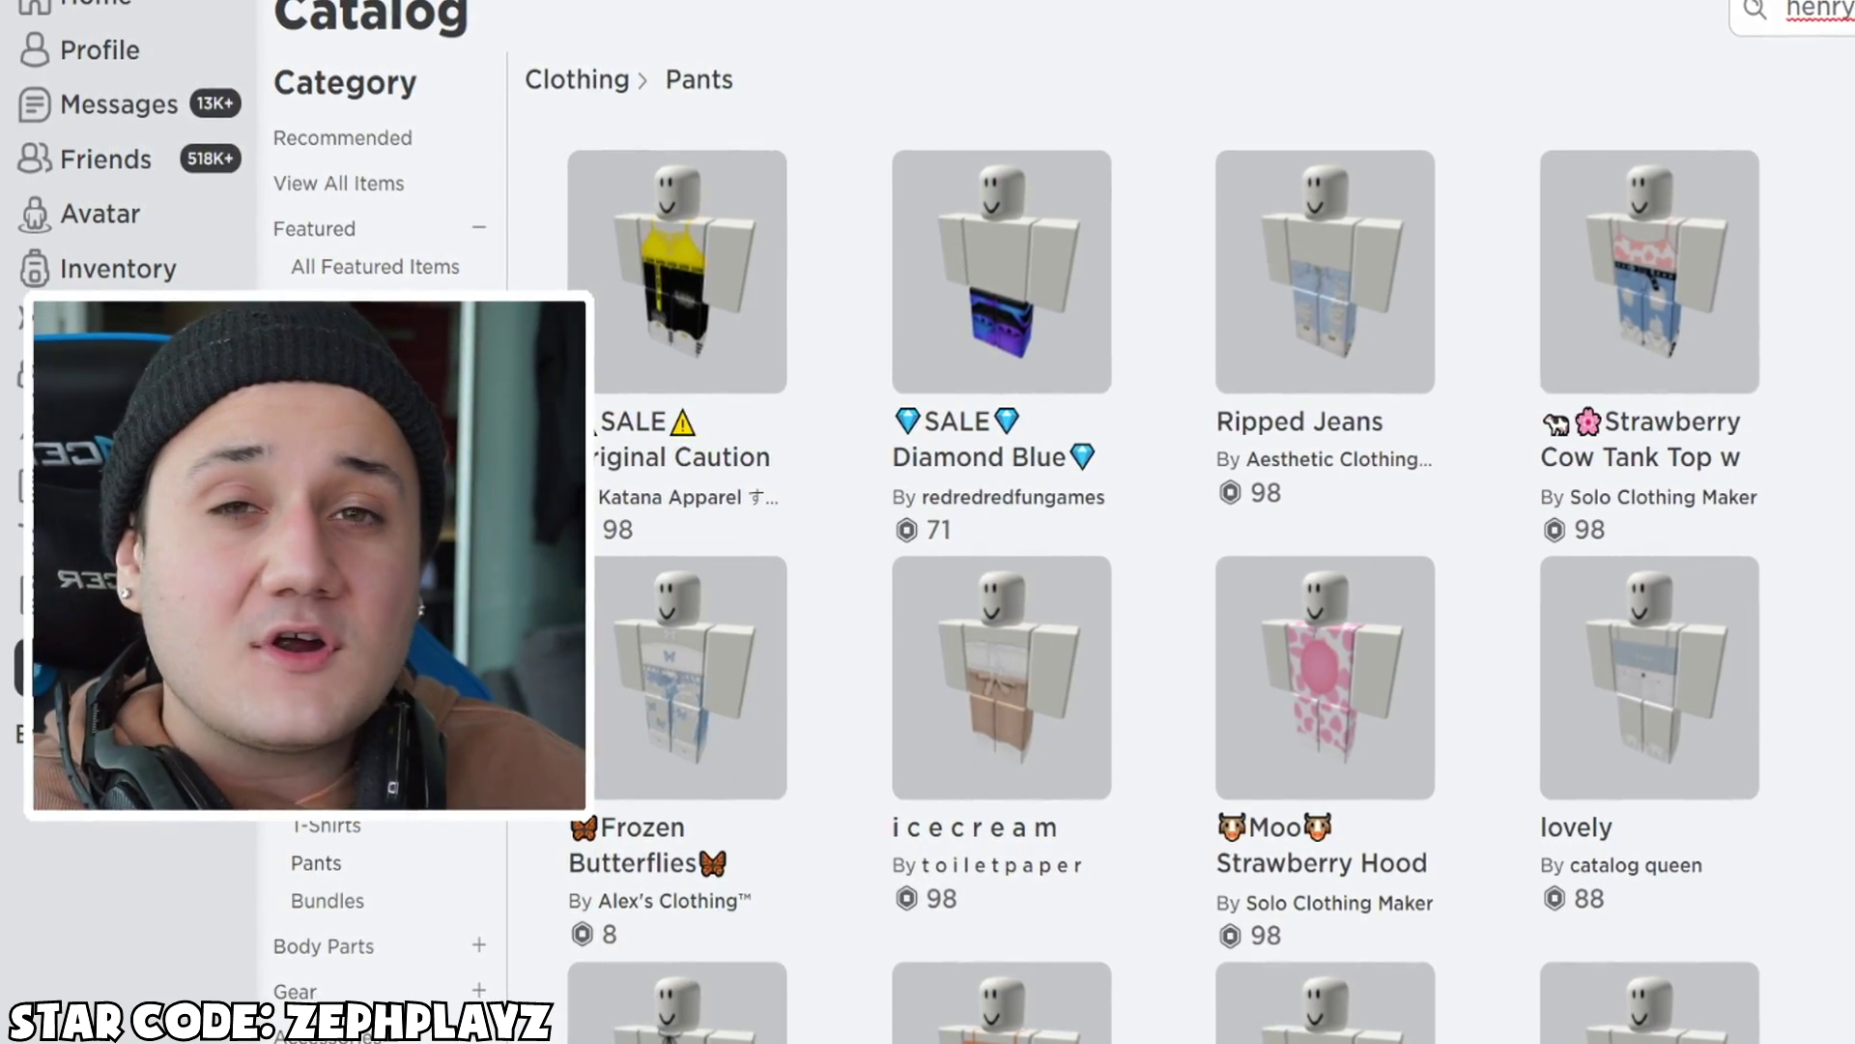
{"action": "key", "text": "Return"}
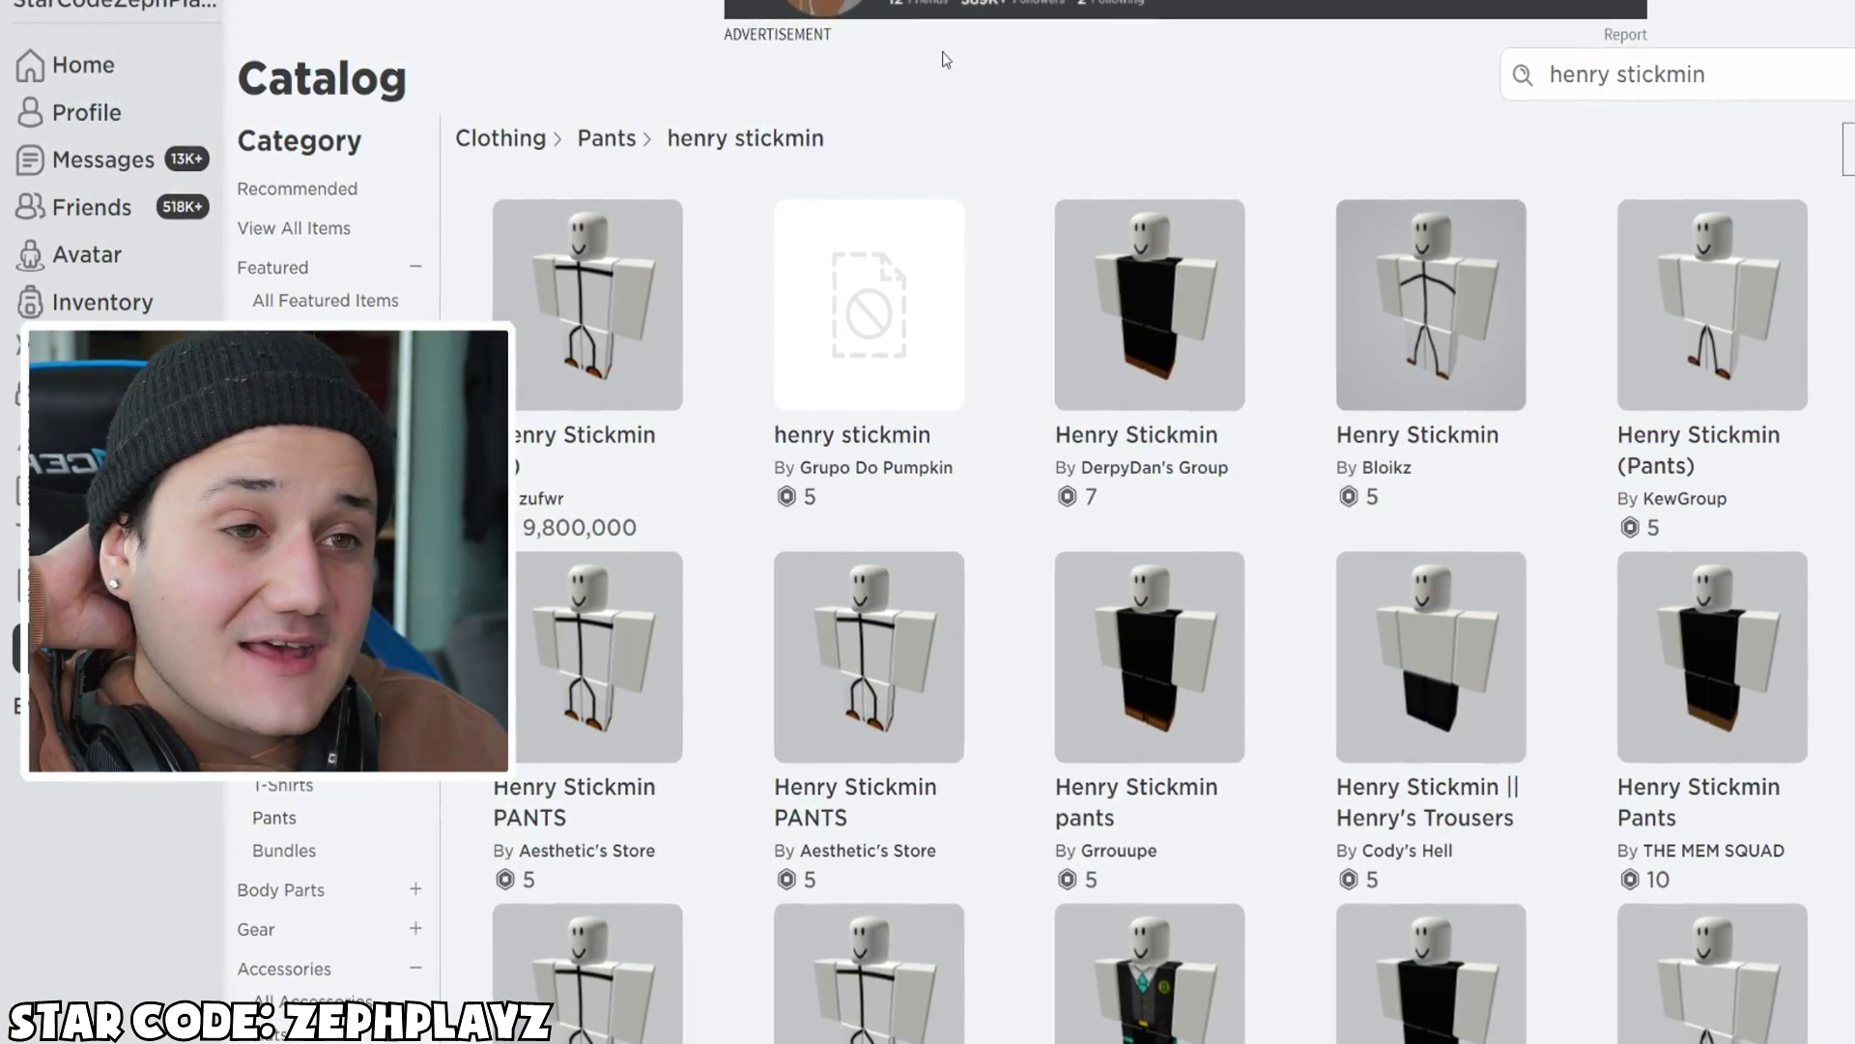
{"action": "left_click", "coordinate": [1423, 305]}
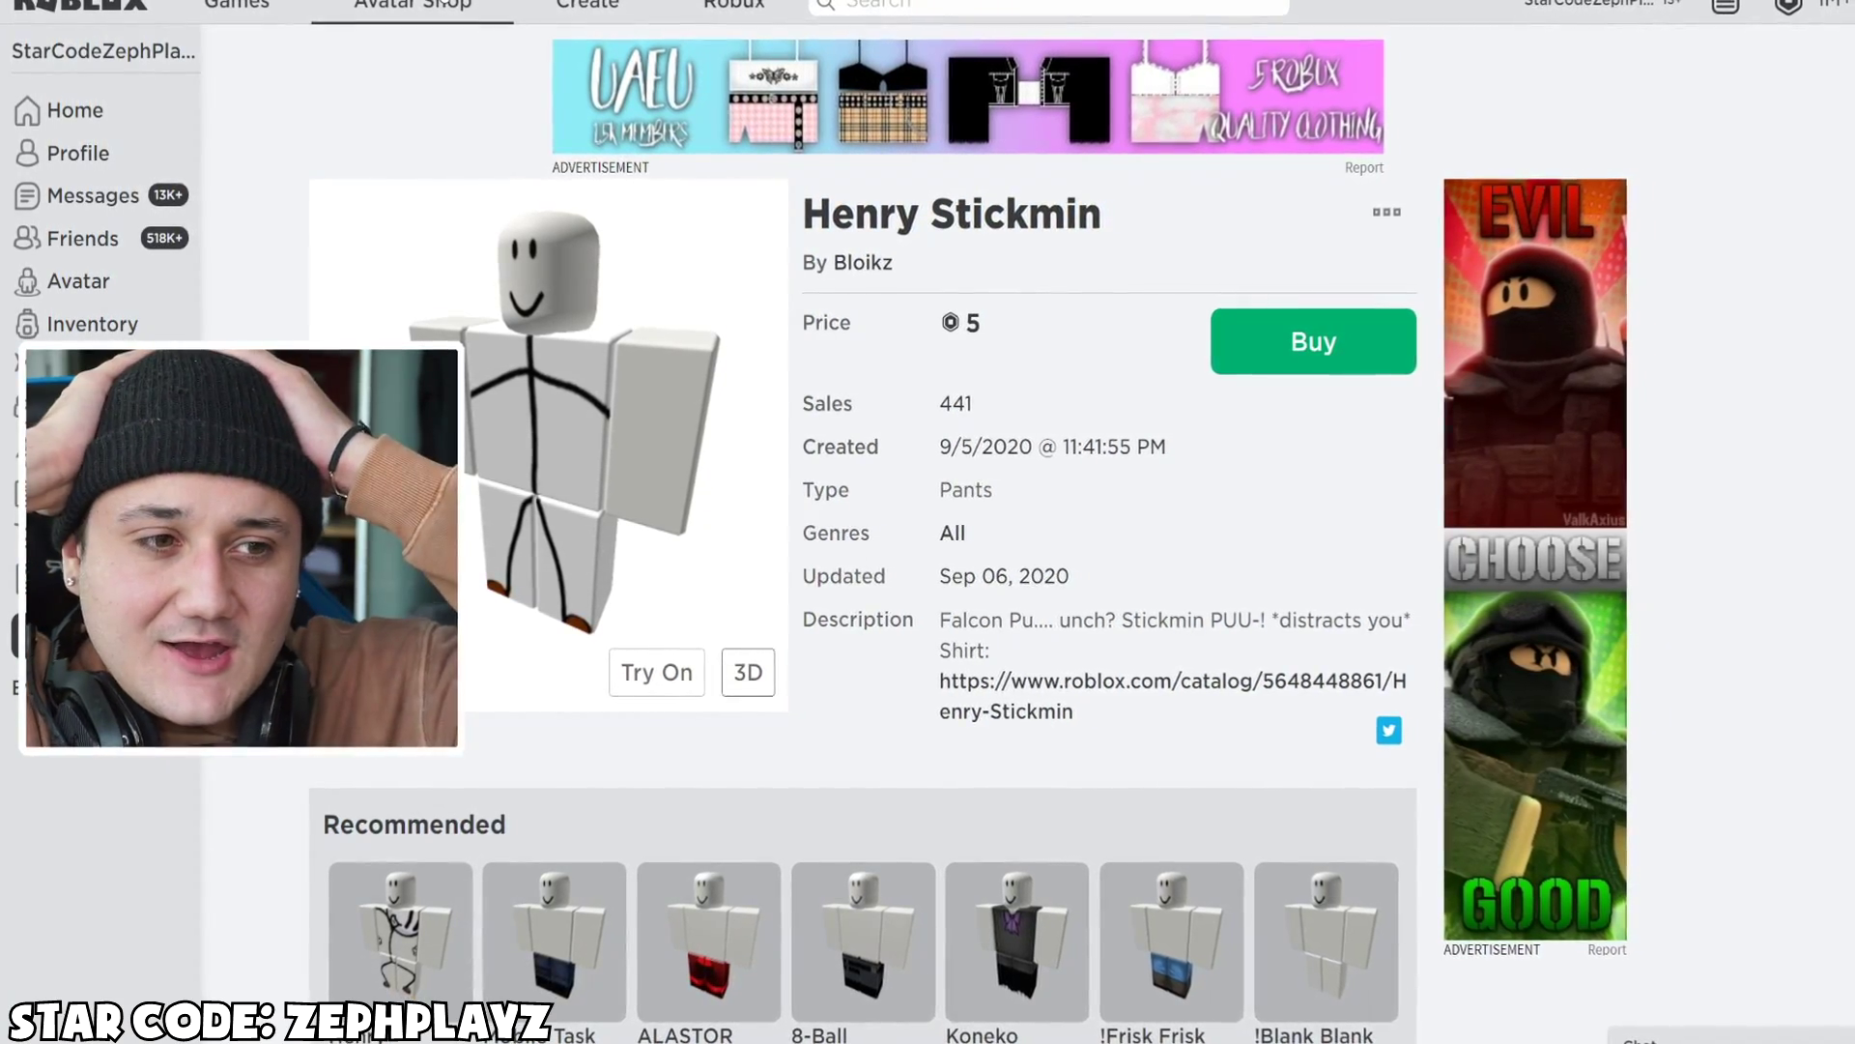
{"action": "left_click", "coordinate": [1329, 363]}
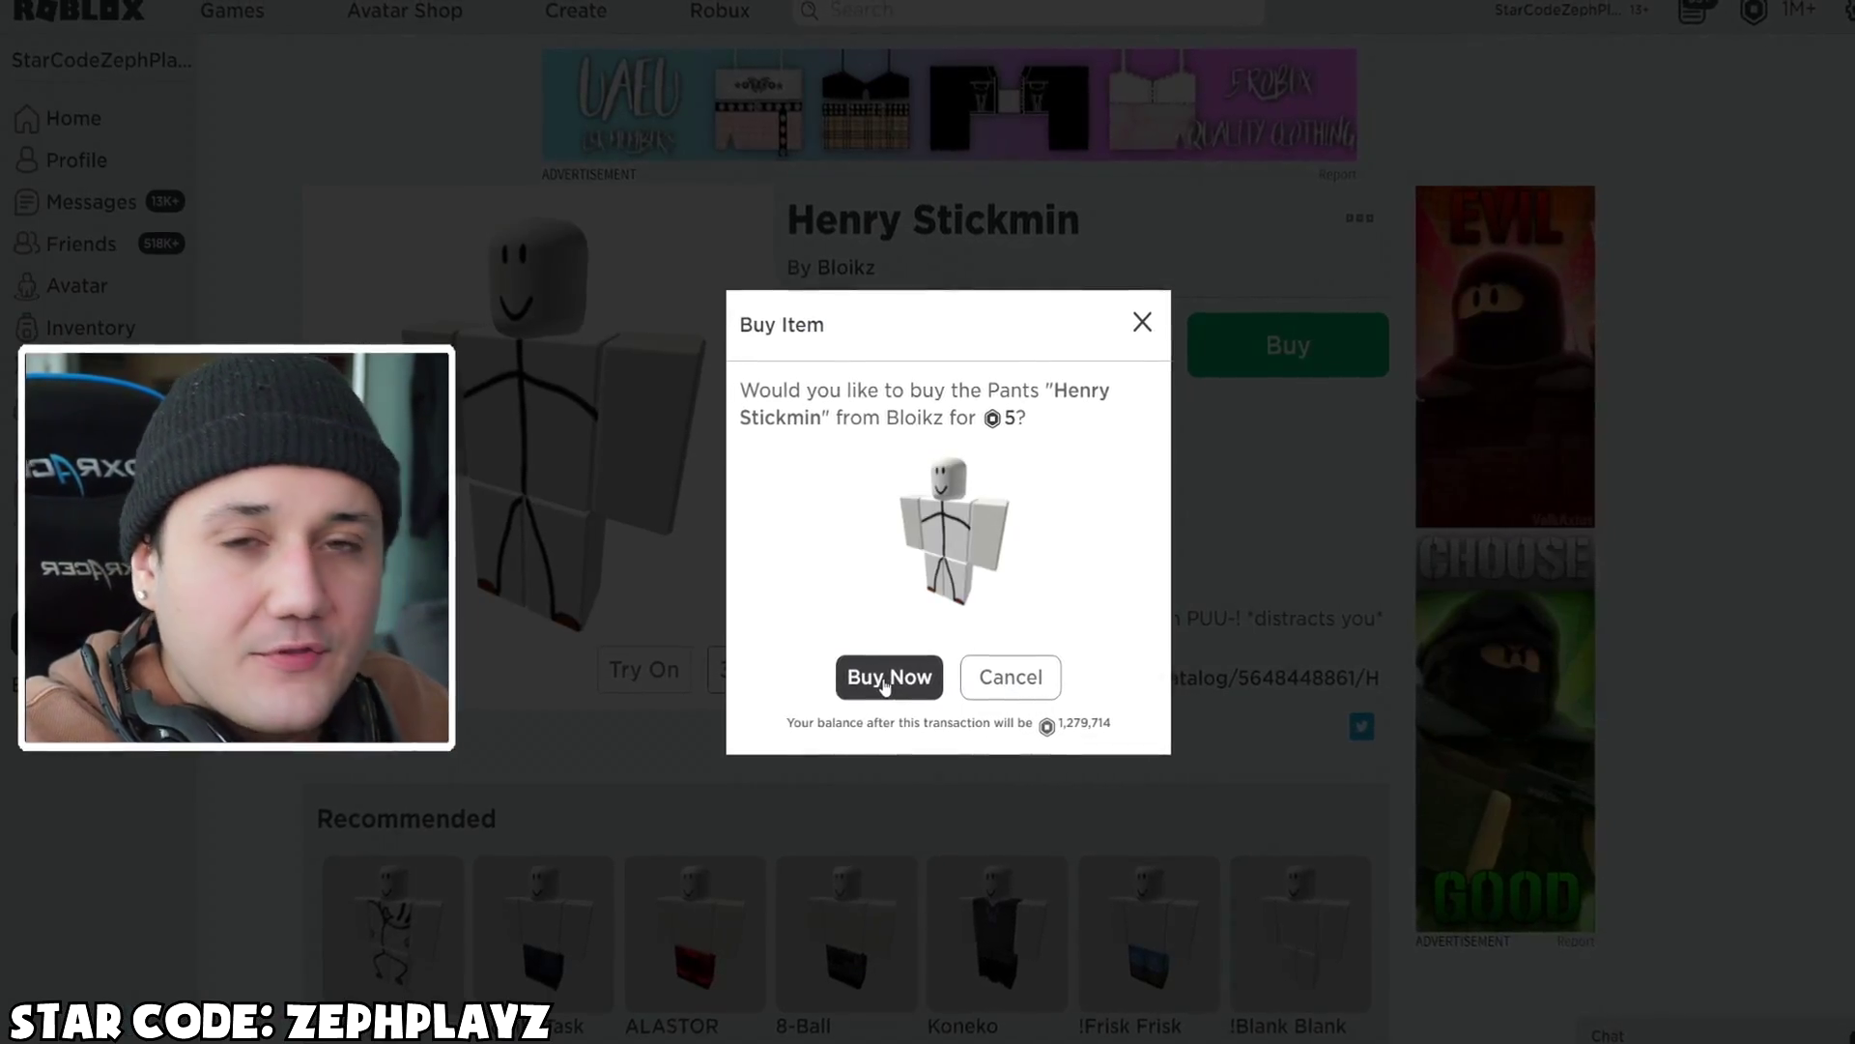
{"action": "left_click", "coordinate": [884, 679]}
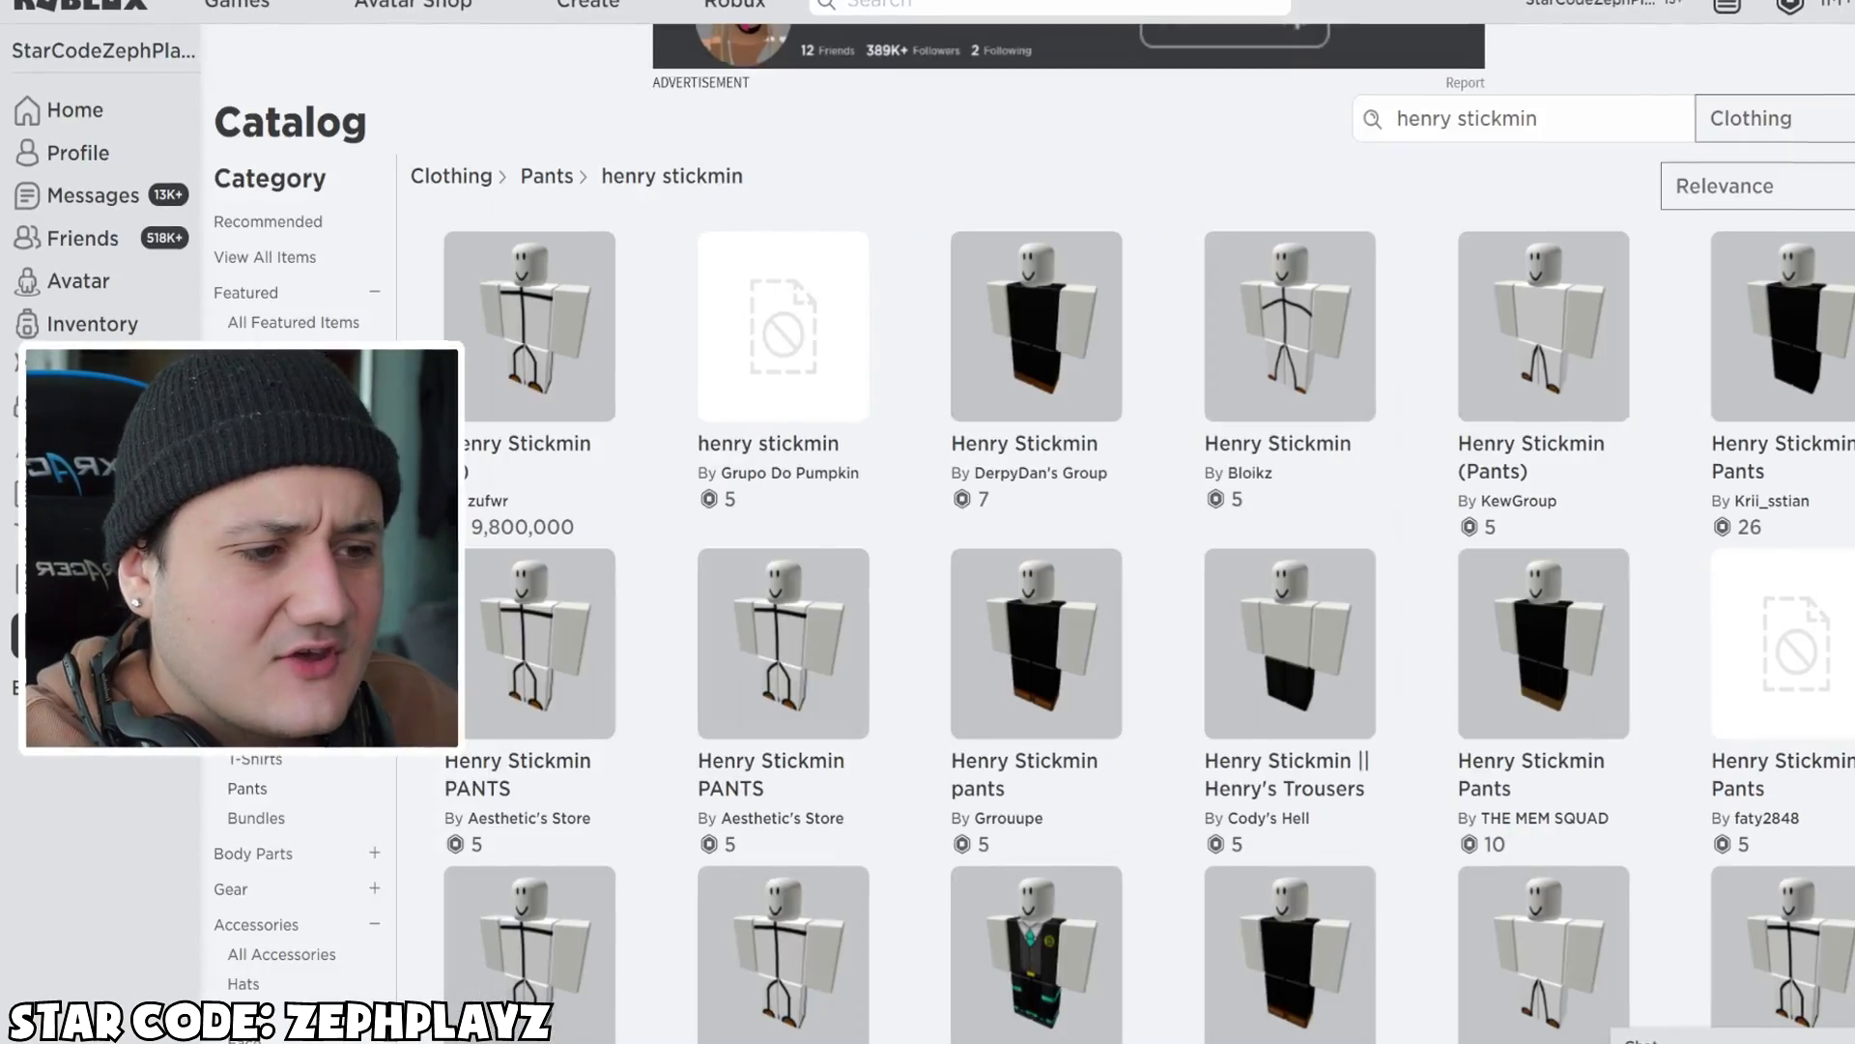
{"action": "scroll", "coordinate": [286, 775], "scroll_direction": "down", "scroll_amount": 2}
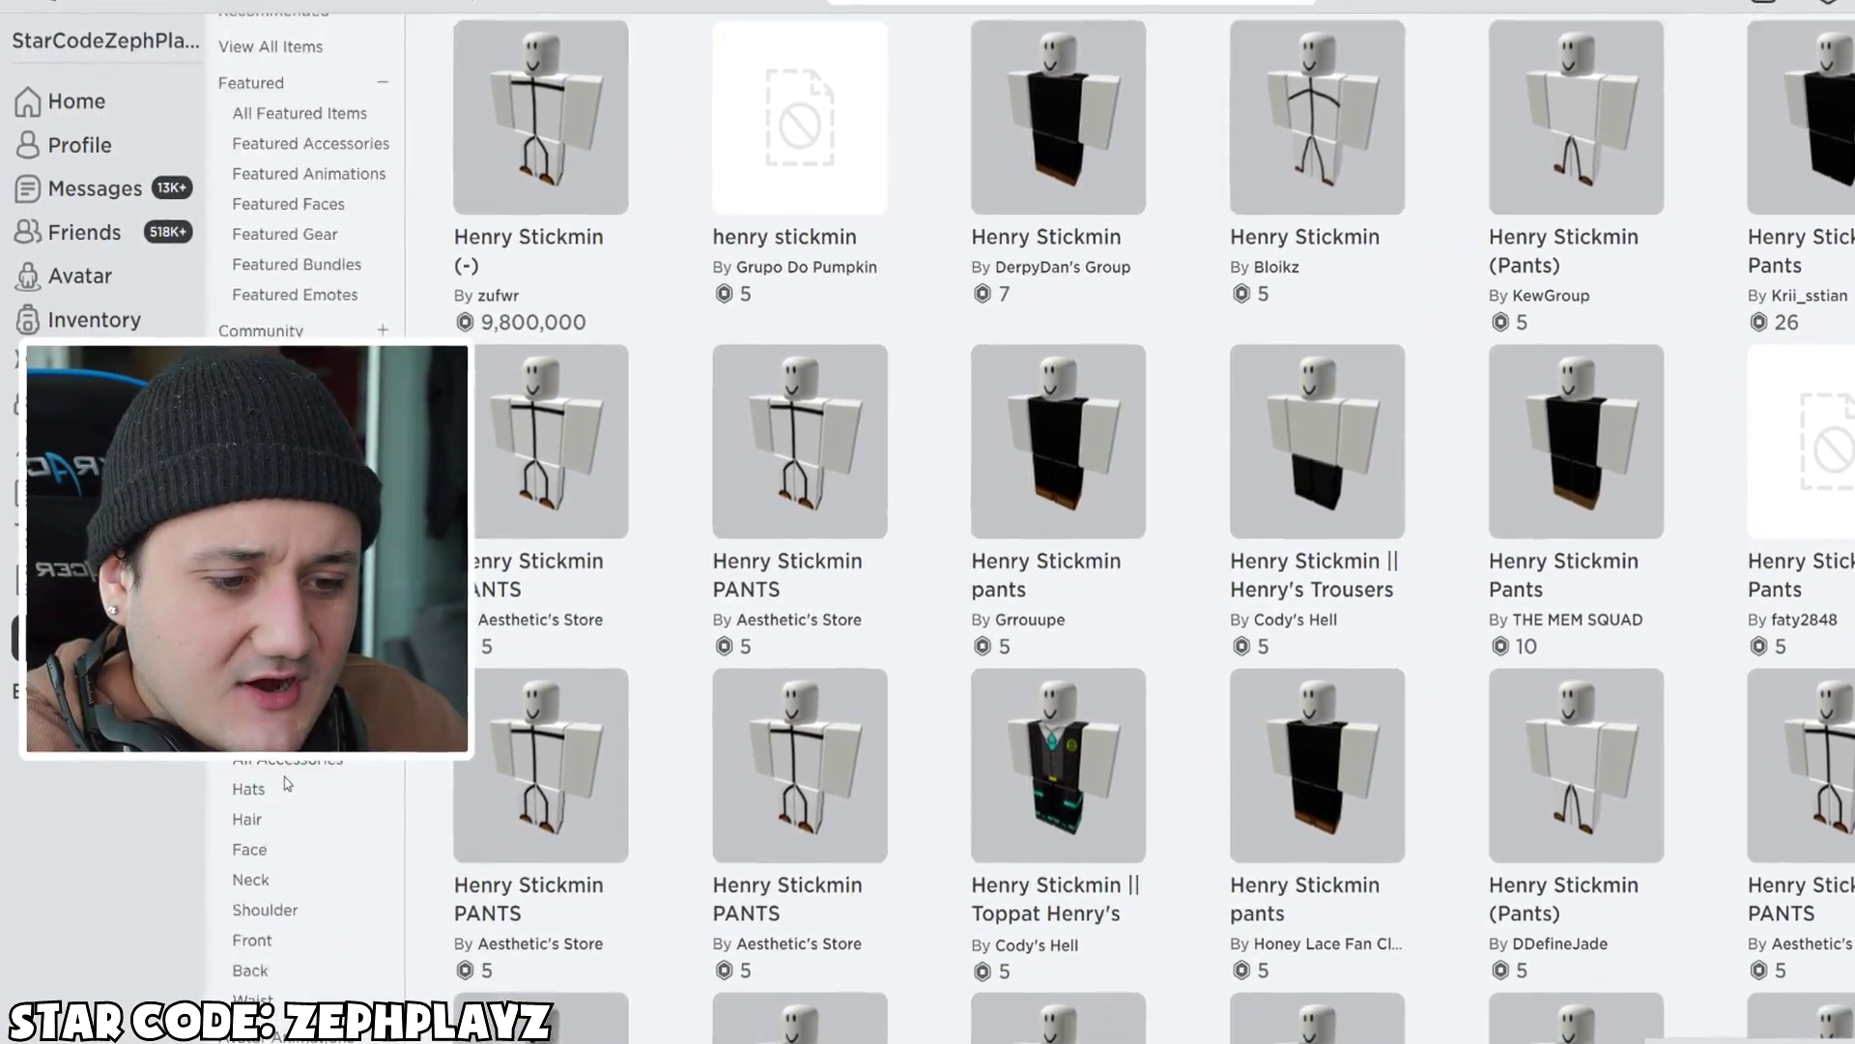
{"action": "scroll", "coordinate": [286, 775], "scroll_direction": "up", "scroll_amount": 2}
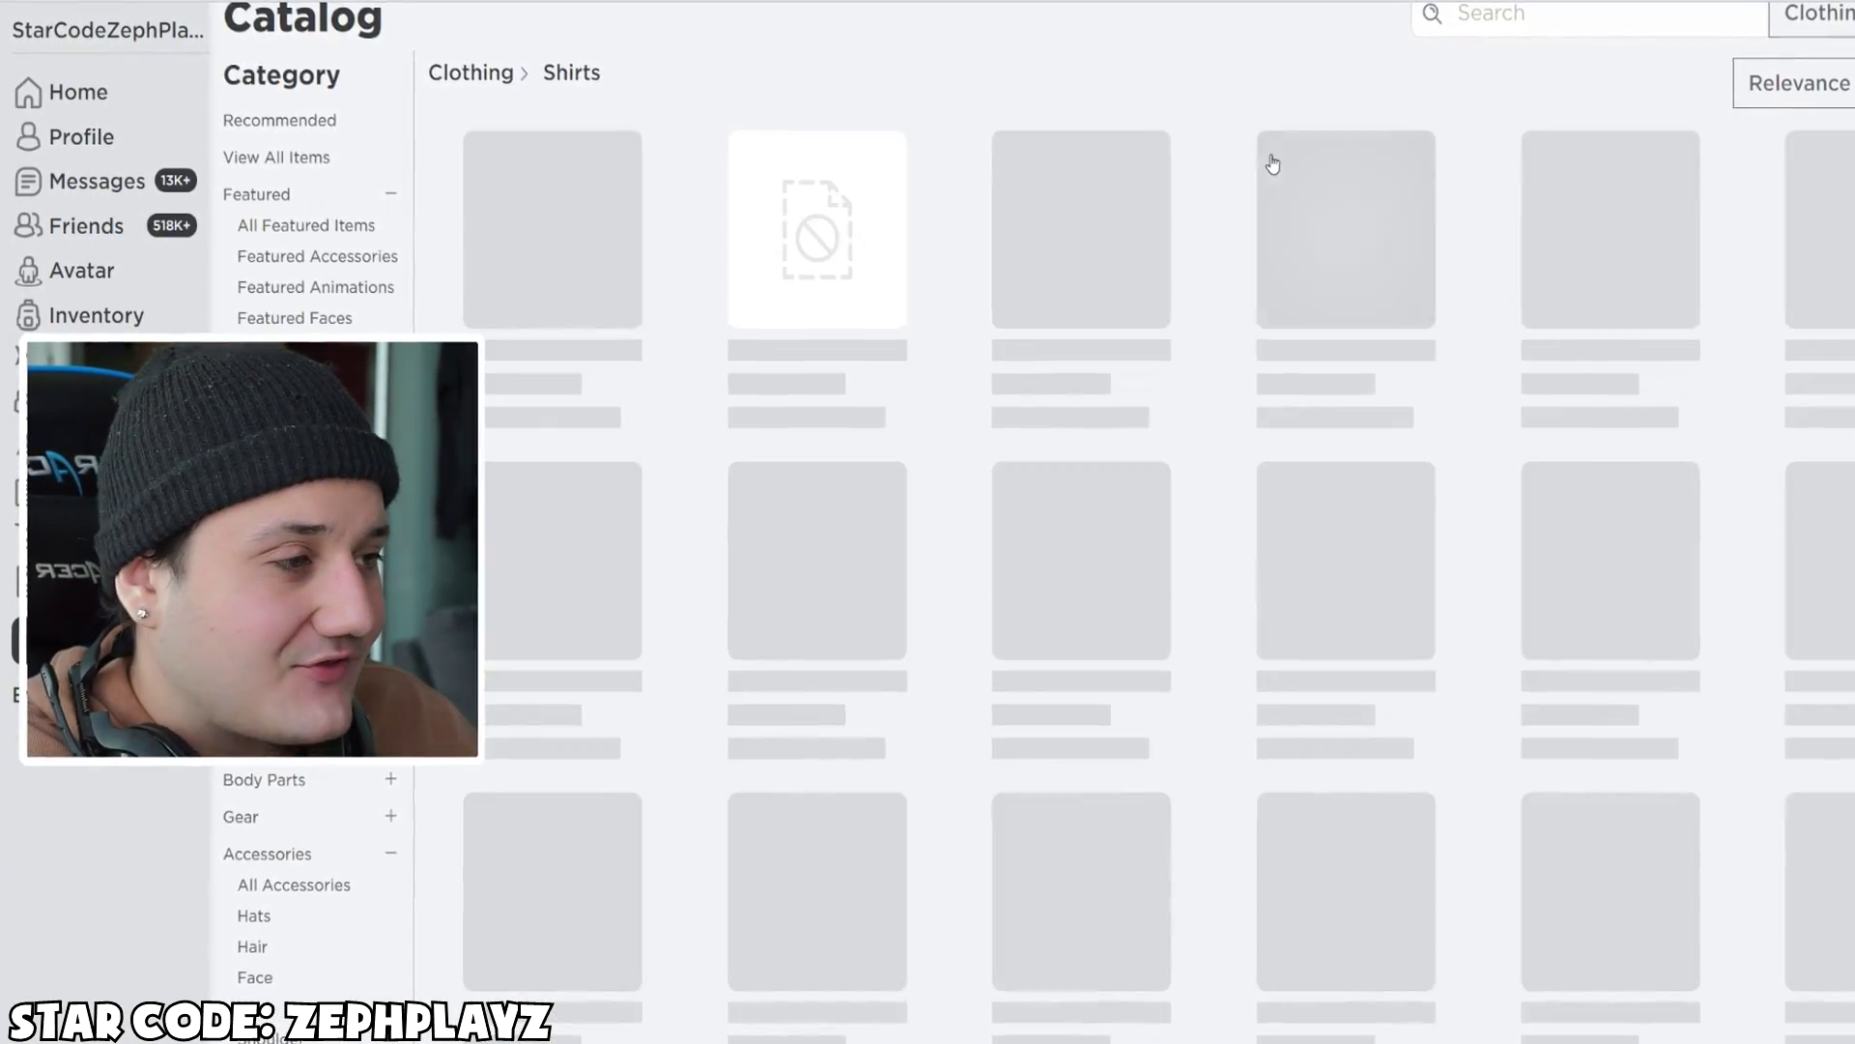
- Search shirts for 'henry stickmin' and buy the Henry Stickmin (Shirt)
{"action": "type", "text": "henry stickmin"}
{"action": "key", "text": "Return"}
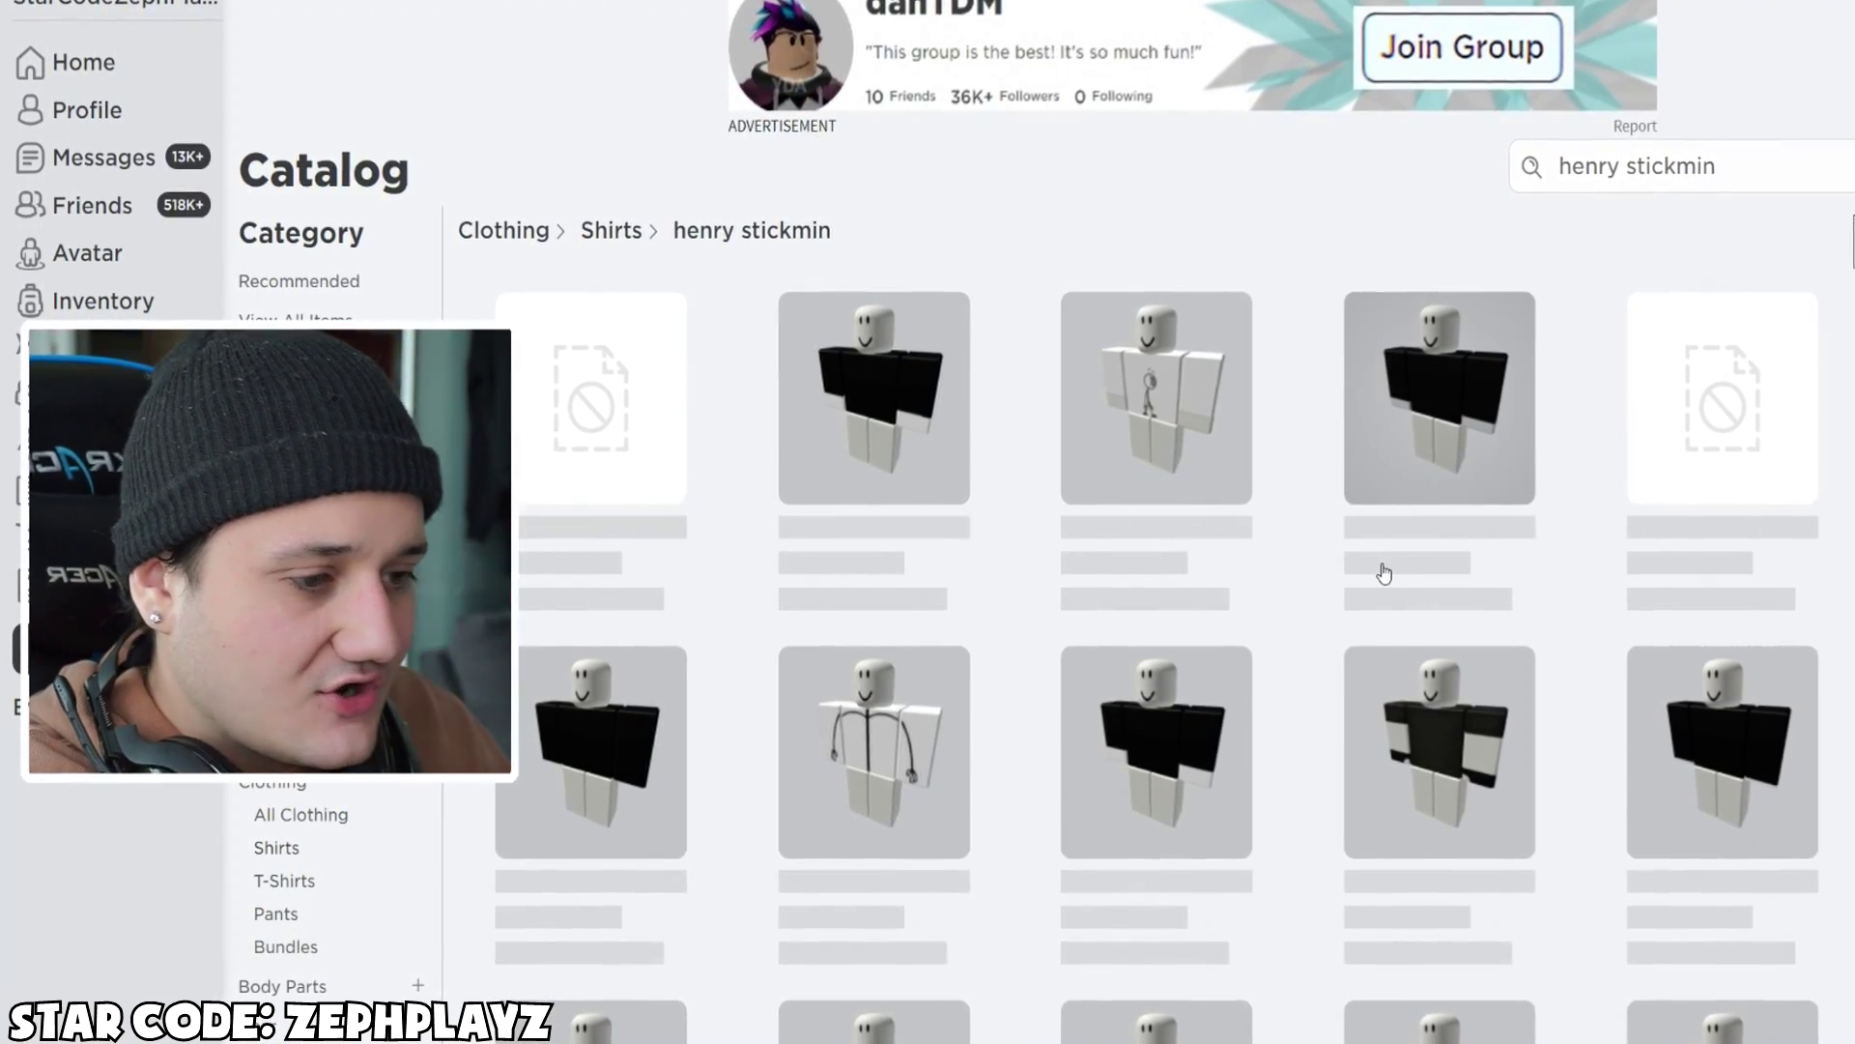
{"action": "left_click", "coordinate": [835, 822]}
{"action": "left_click", "coordinate": [1418, 333]}
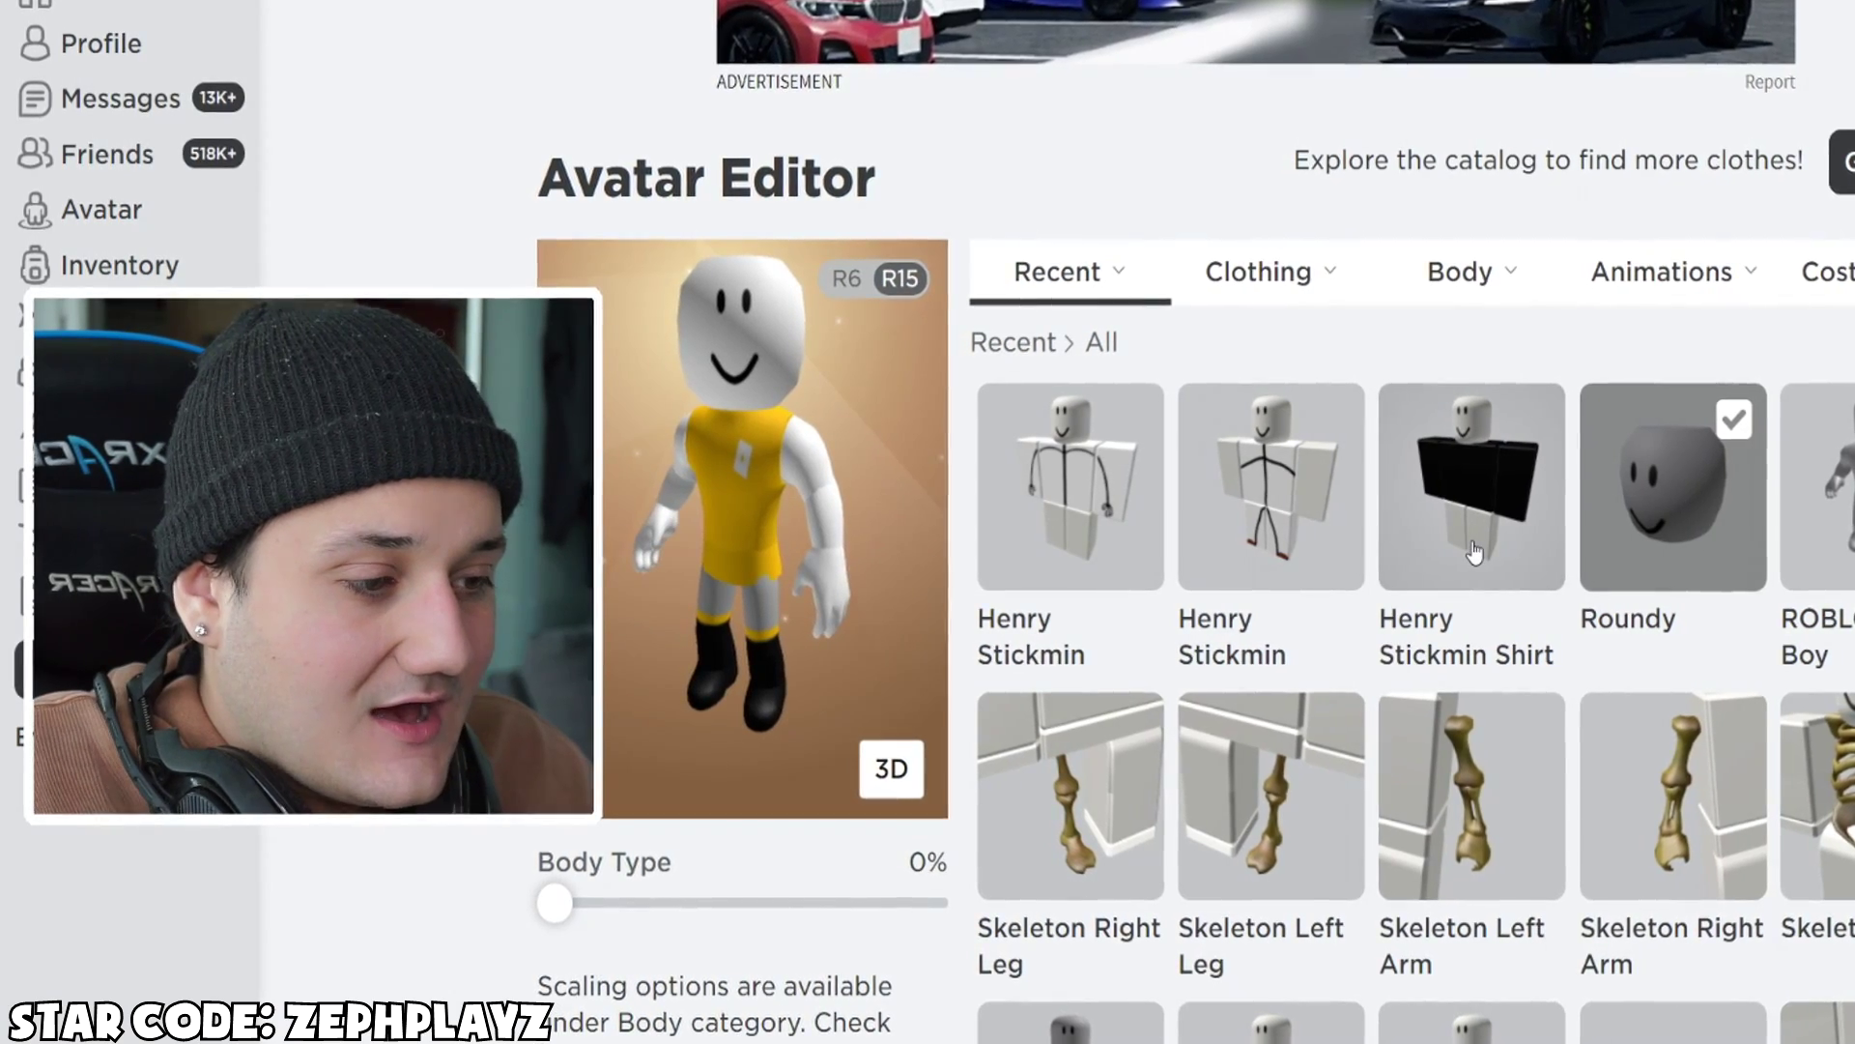
- Dress the avatar in the Henry Stickmin shirt and pants from Recent
{"action": "left_click", "coordinate": [1474, 550]}
{"action": "scroll", "coordinate": [1473, 551], "scroll_direction": "down", "scroll_amount": 5}
{"action": "scroll", "coordinate": [1474, 551], "scroll_direction": "up", "scroll_amount": 5}
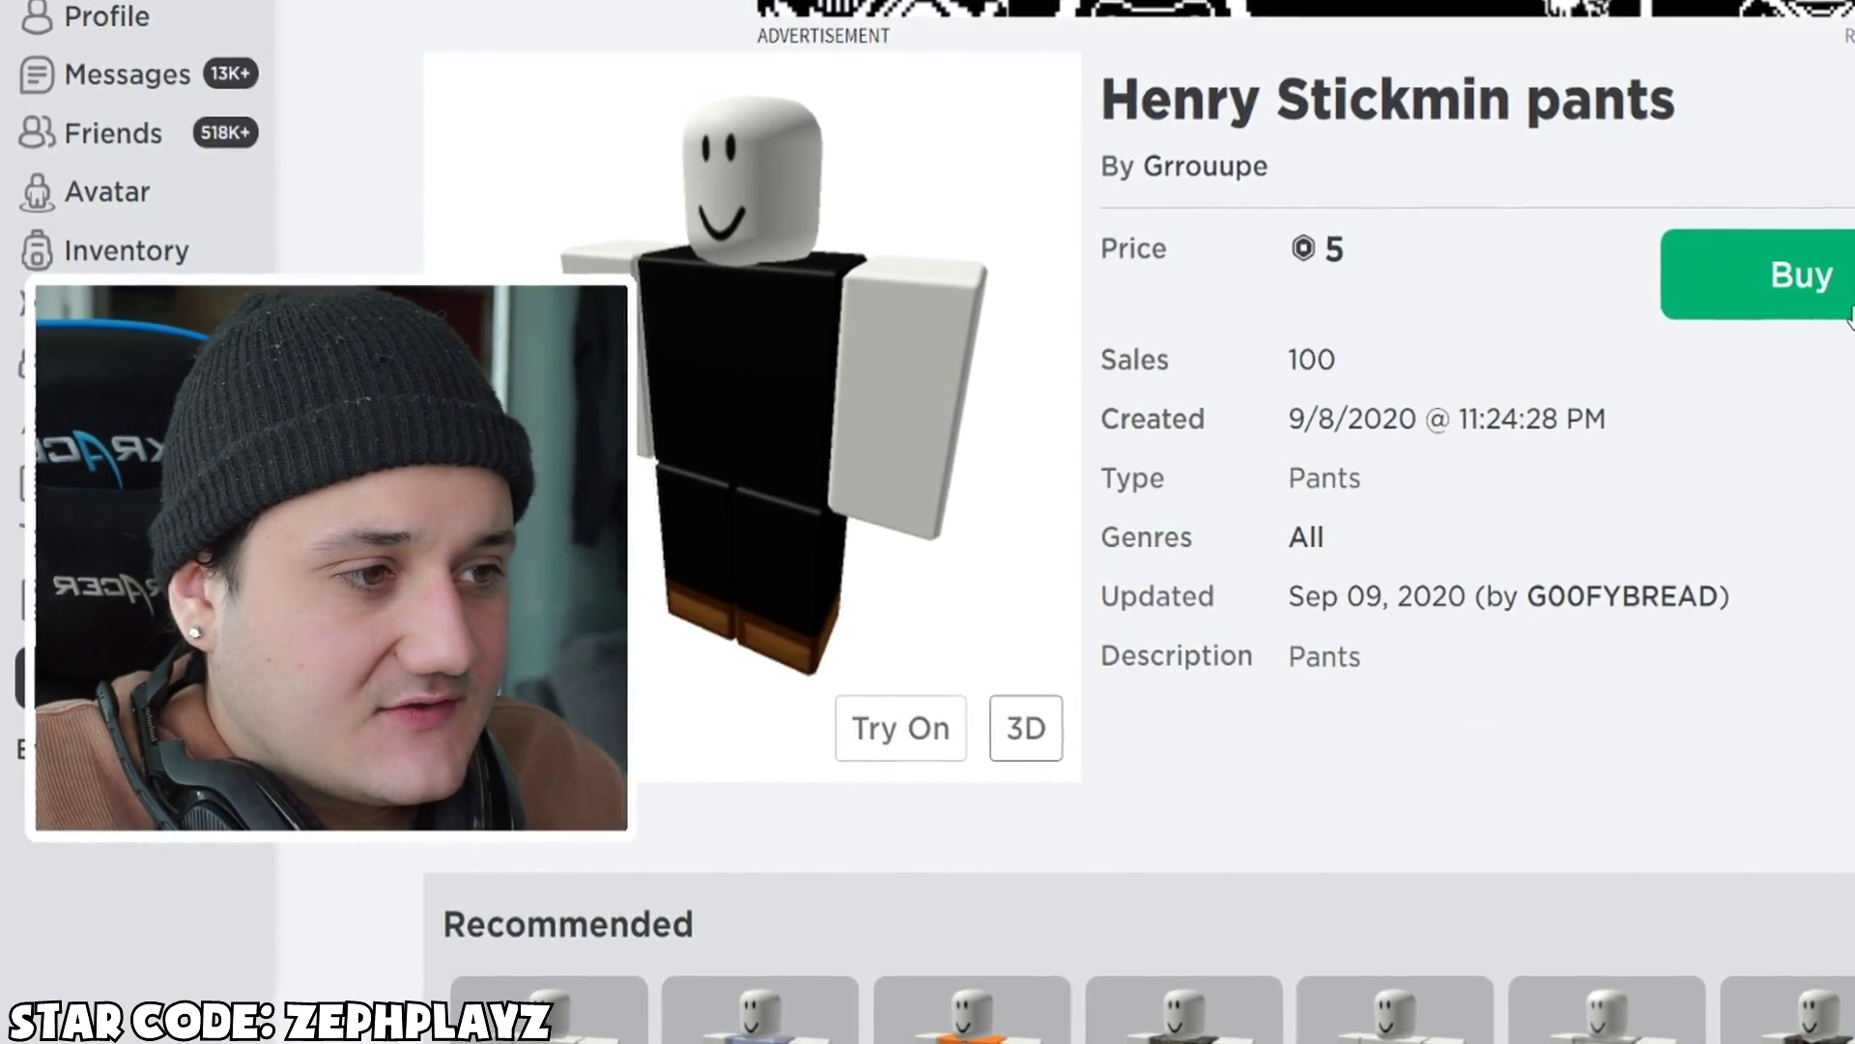
{"action": "left_click", "coordinate": [1841, 289]}
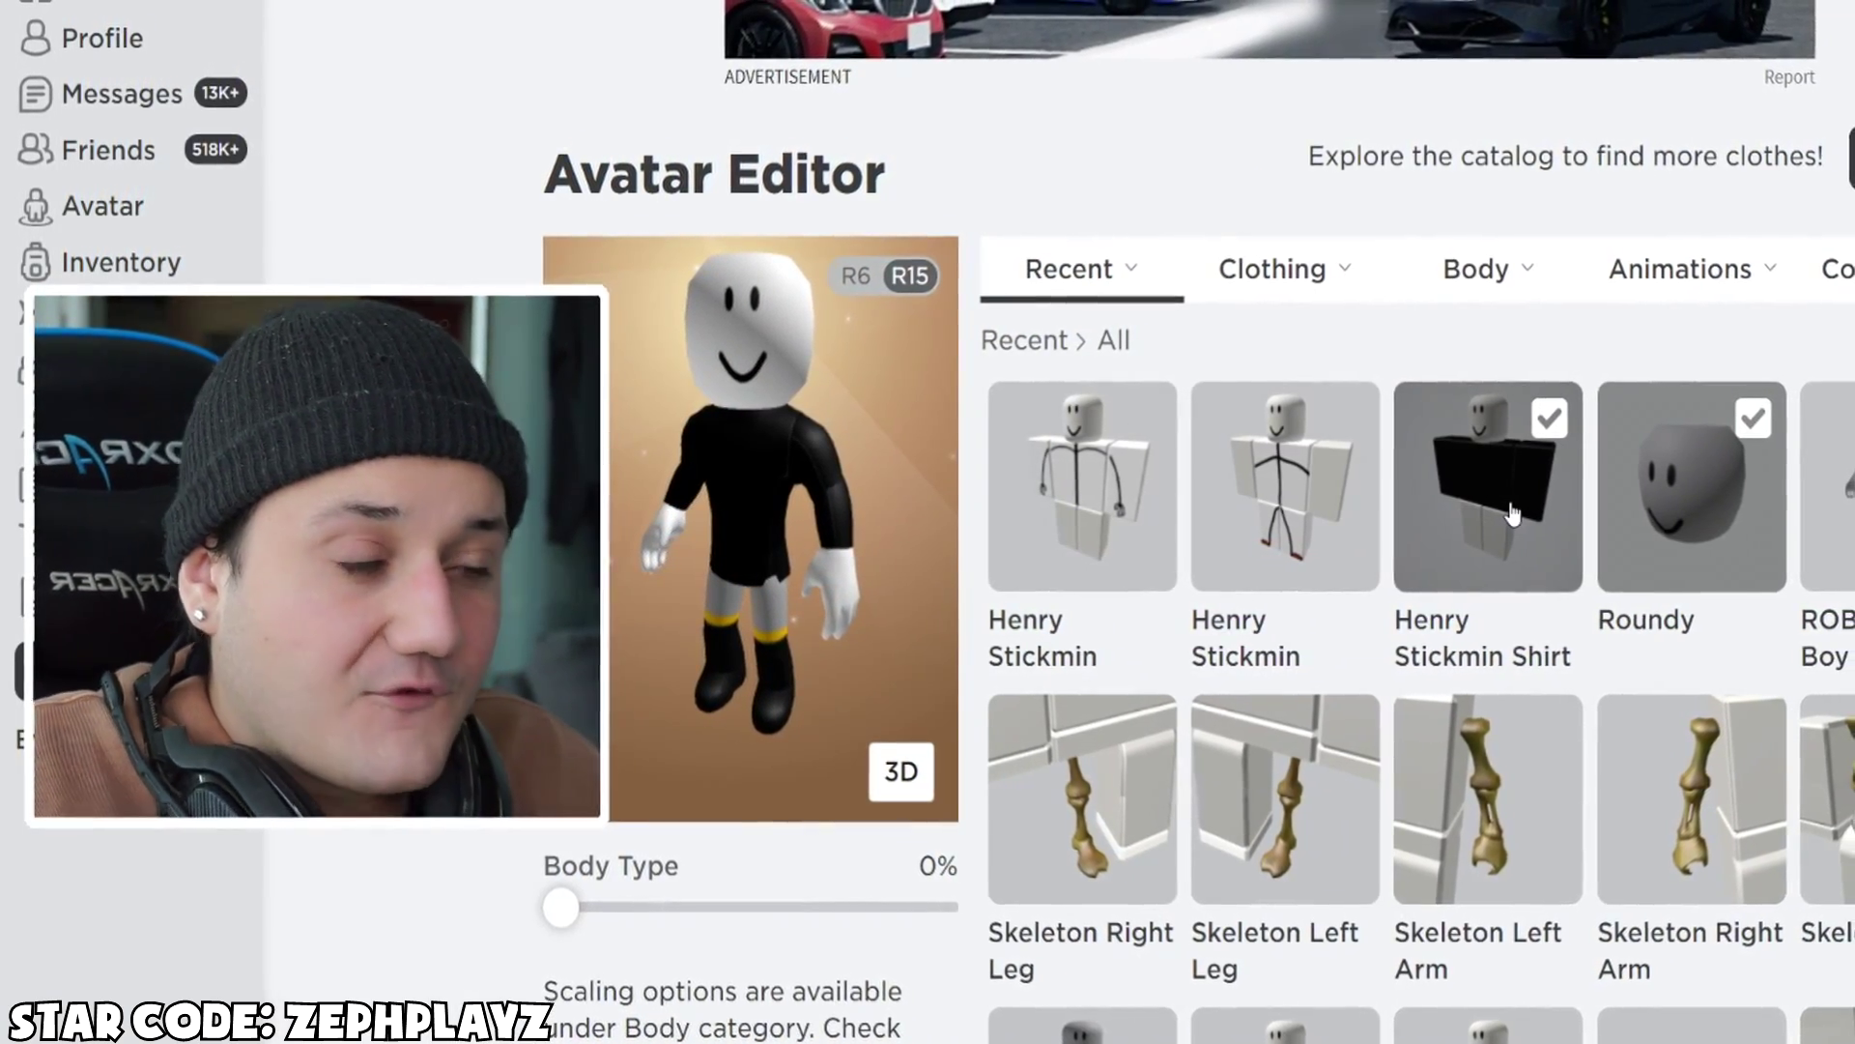
{"action": "mouse_move", "coordinate": [1698, 270]}
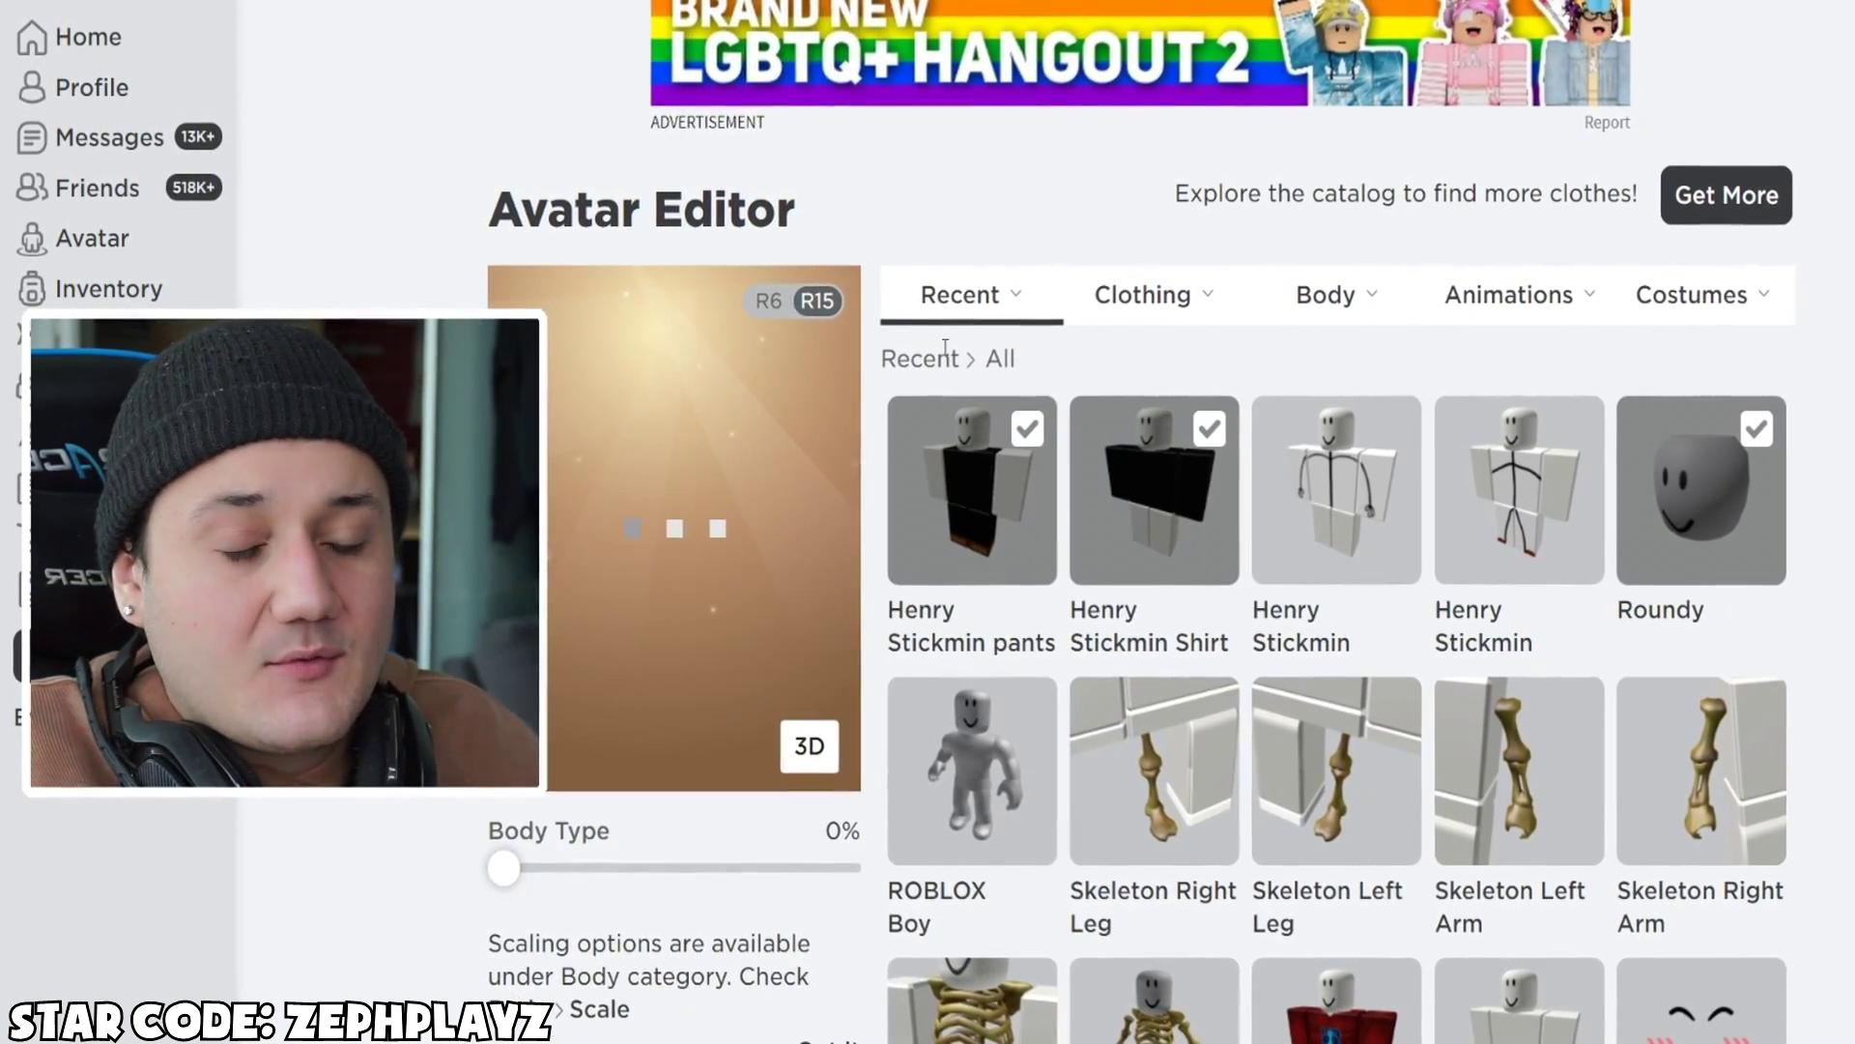
{"action": "left_click", "coordinate": [346, 2]}
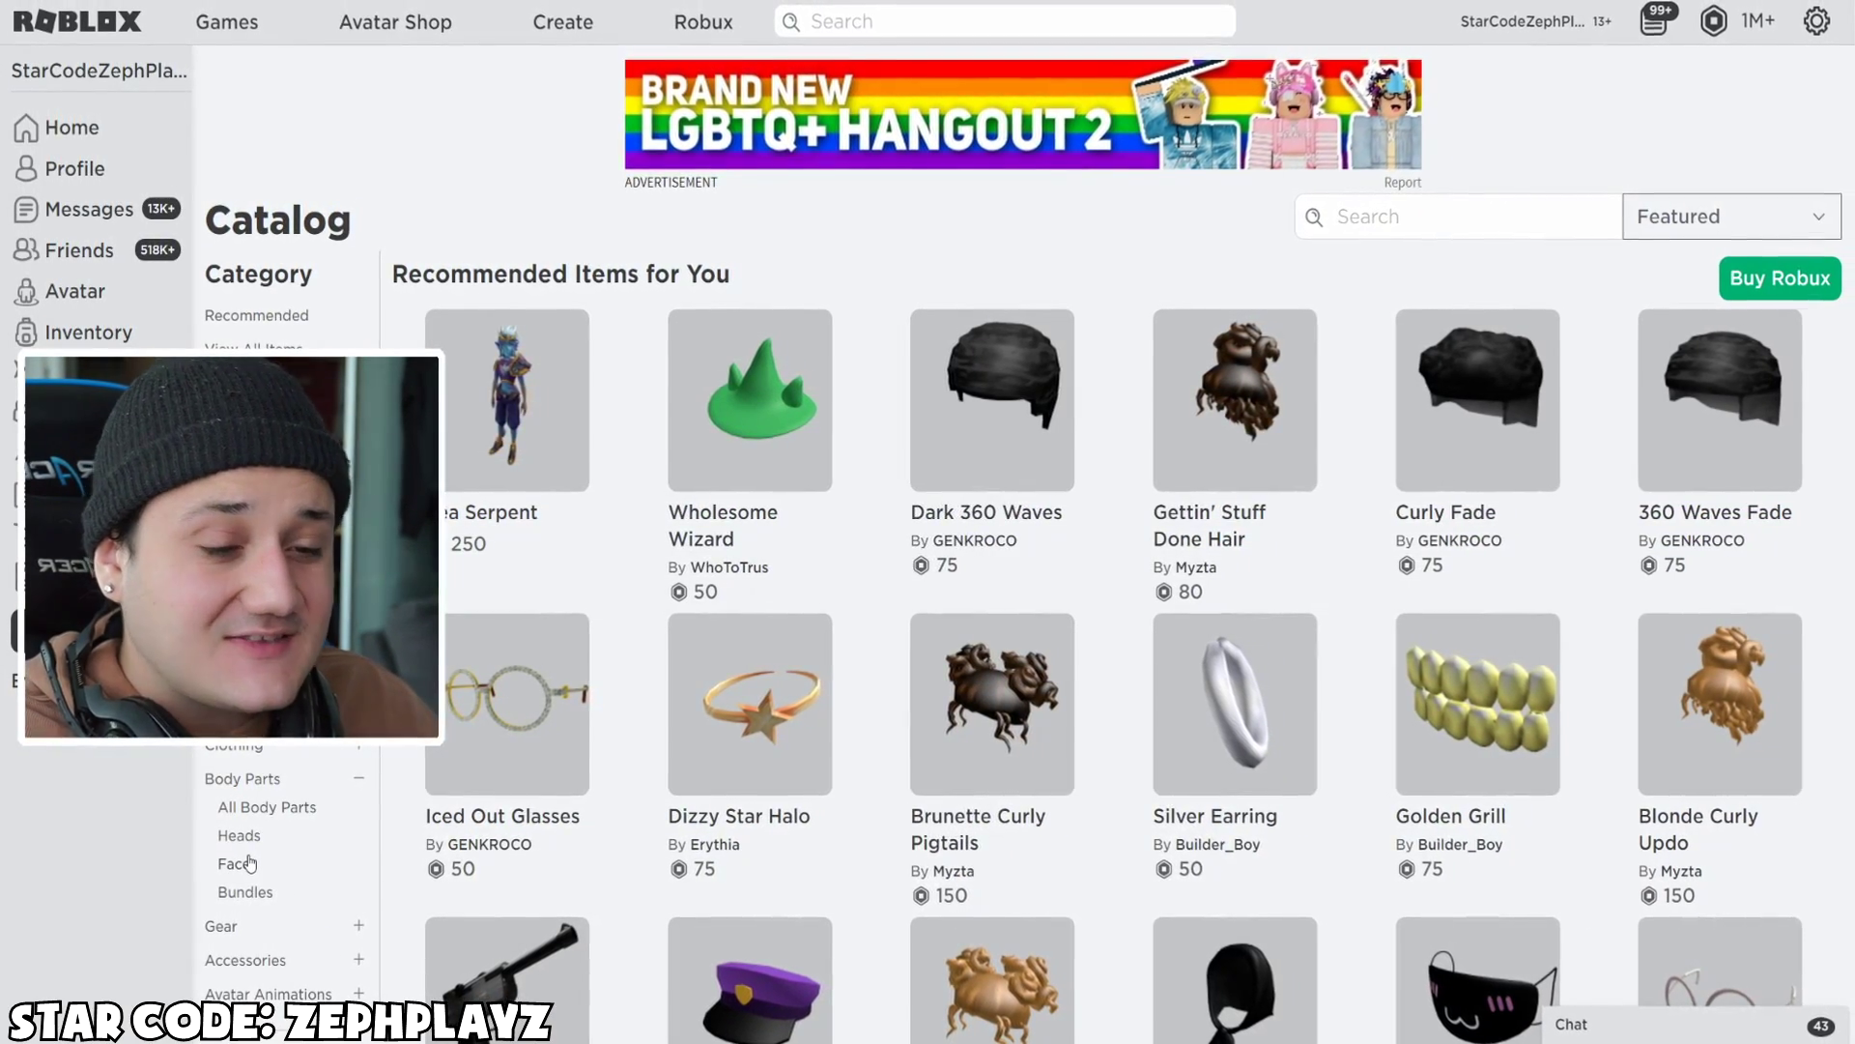
- Show the Body Parts > Faces catalog and move to its next page
{"action": "left_click", "coordinate": [249, 863]}
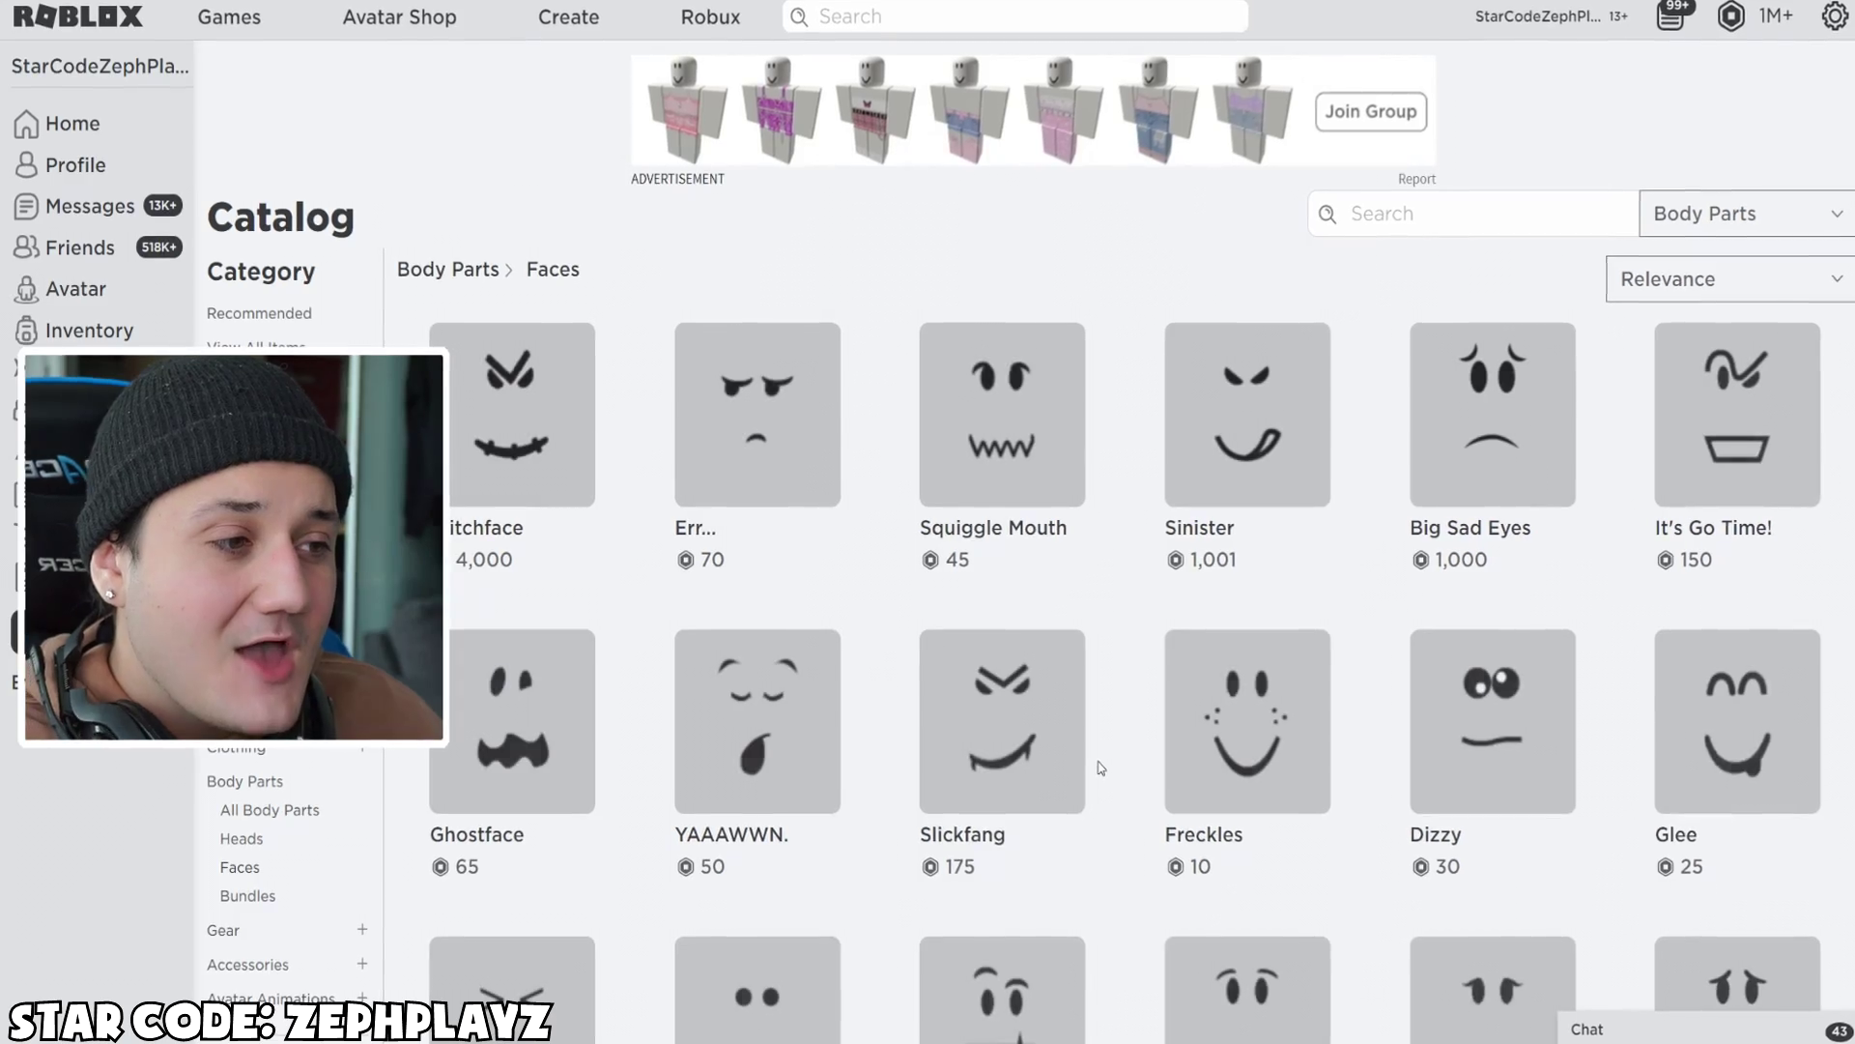
{"action": "scroll", "coordinate": [1286, 764], "scroll_direction": "down", "scroll_amount": 3}
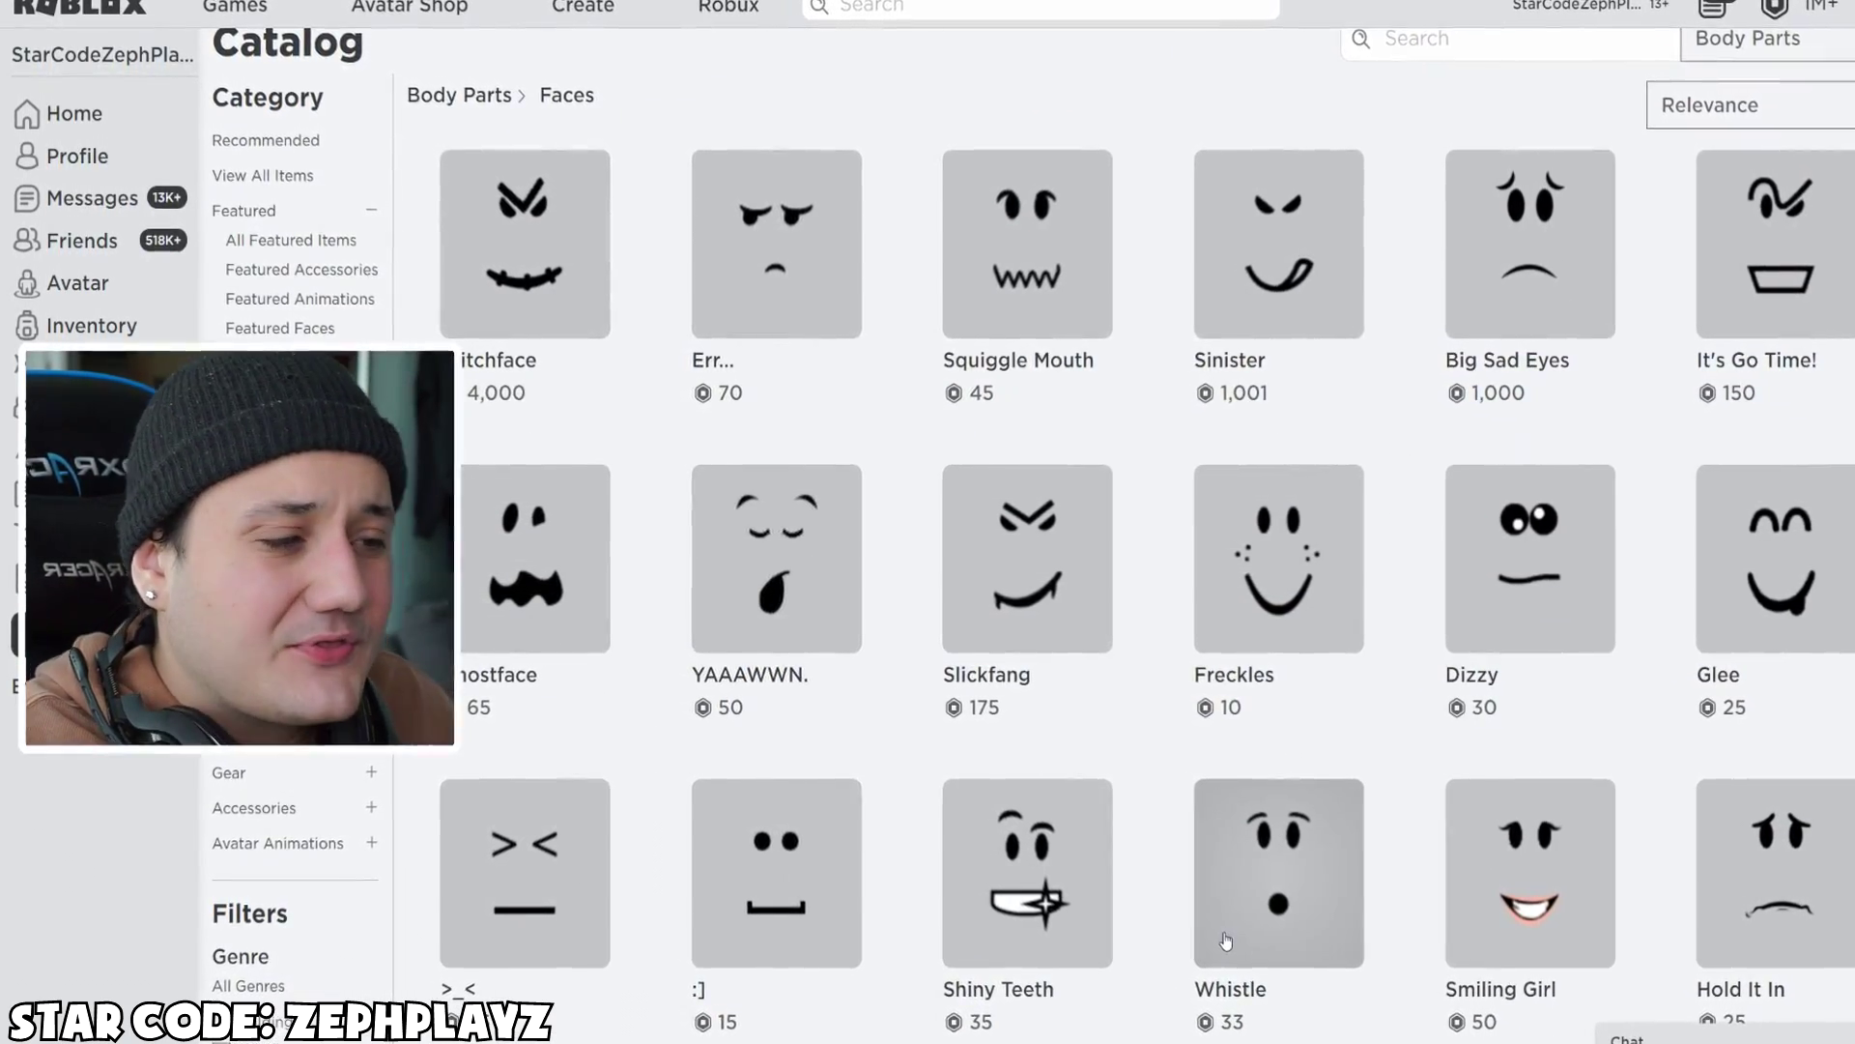
{"action": "scroll", "coordinate": [1187, 963], "scroll_direction": "down", "scroll_amount": 3}
{"action": "scroll", "coordinate": [1189, 952], "scroll_direction": "up", "scroll_amount": 6}
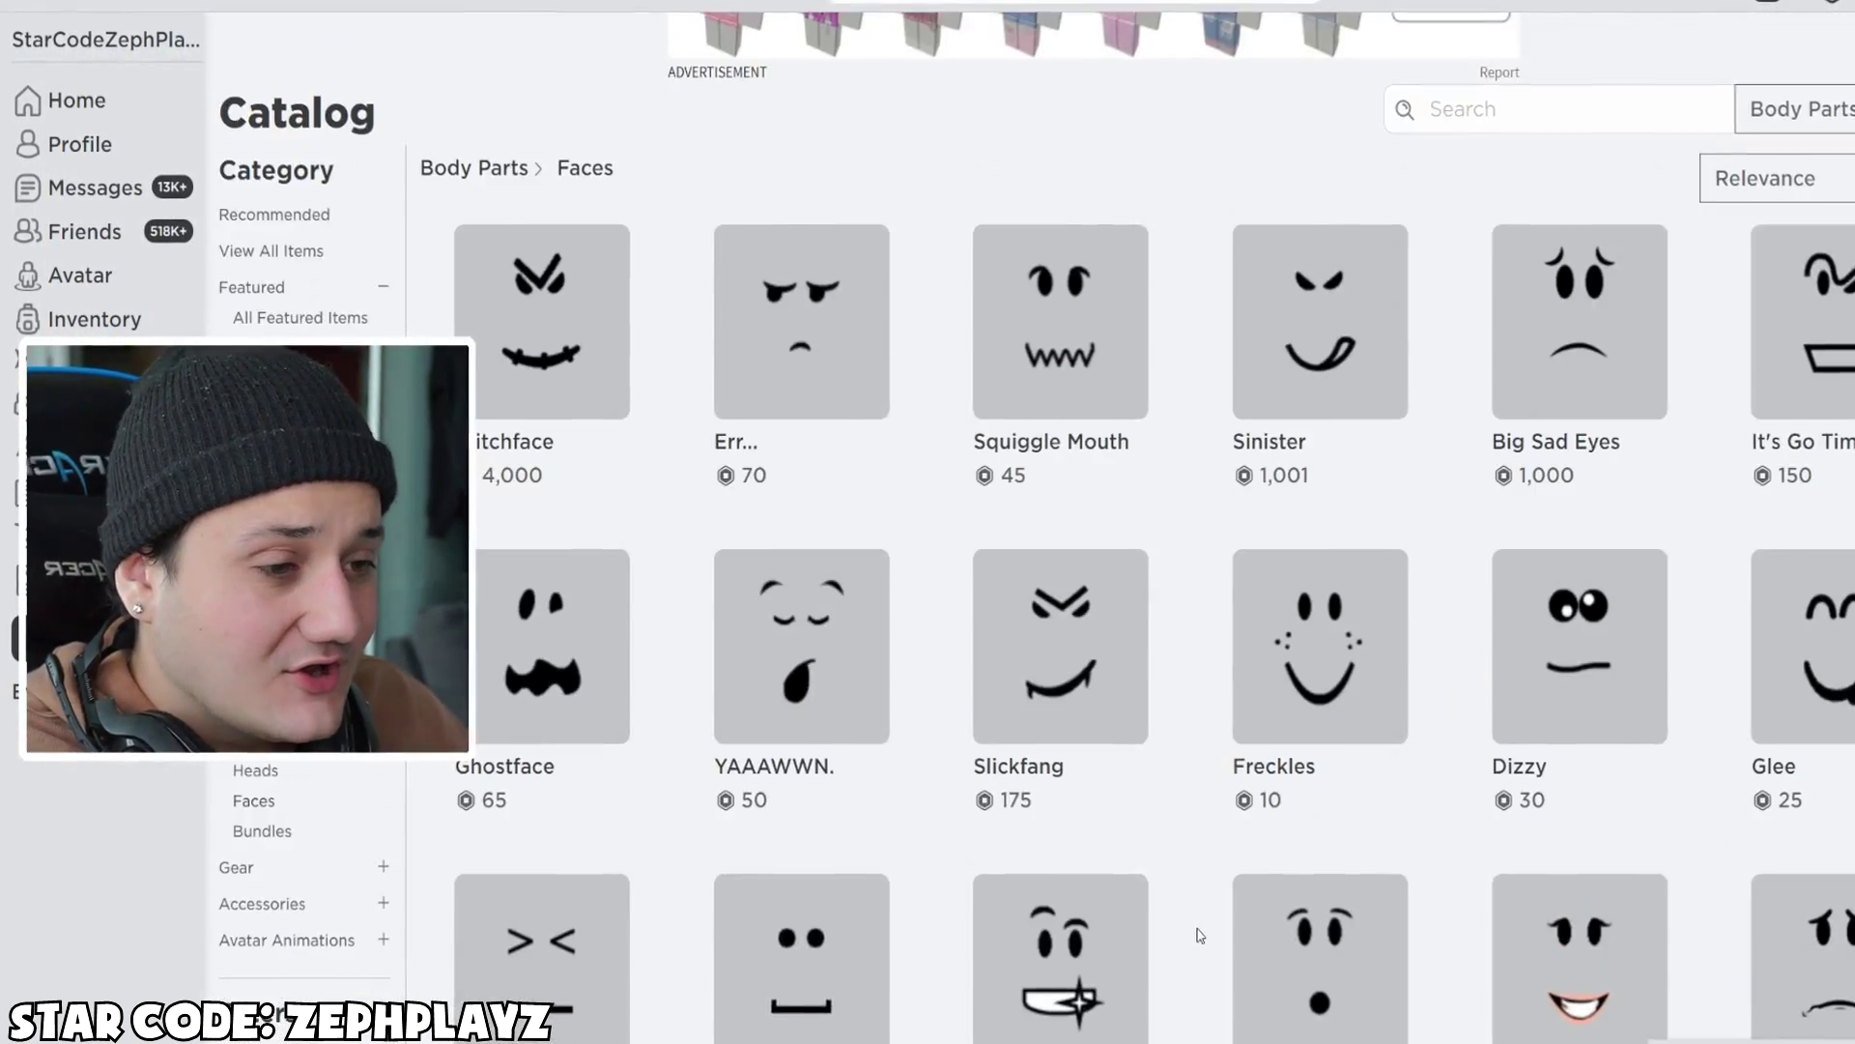
{"action": "scroll", "coordinate": [1200, 935], "scroll_direction": "down", "scroll_amount": 13}
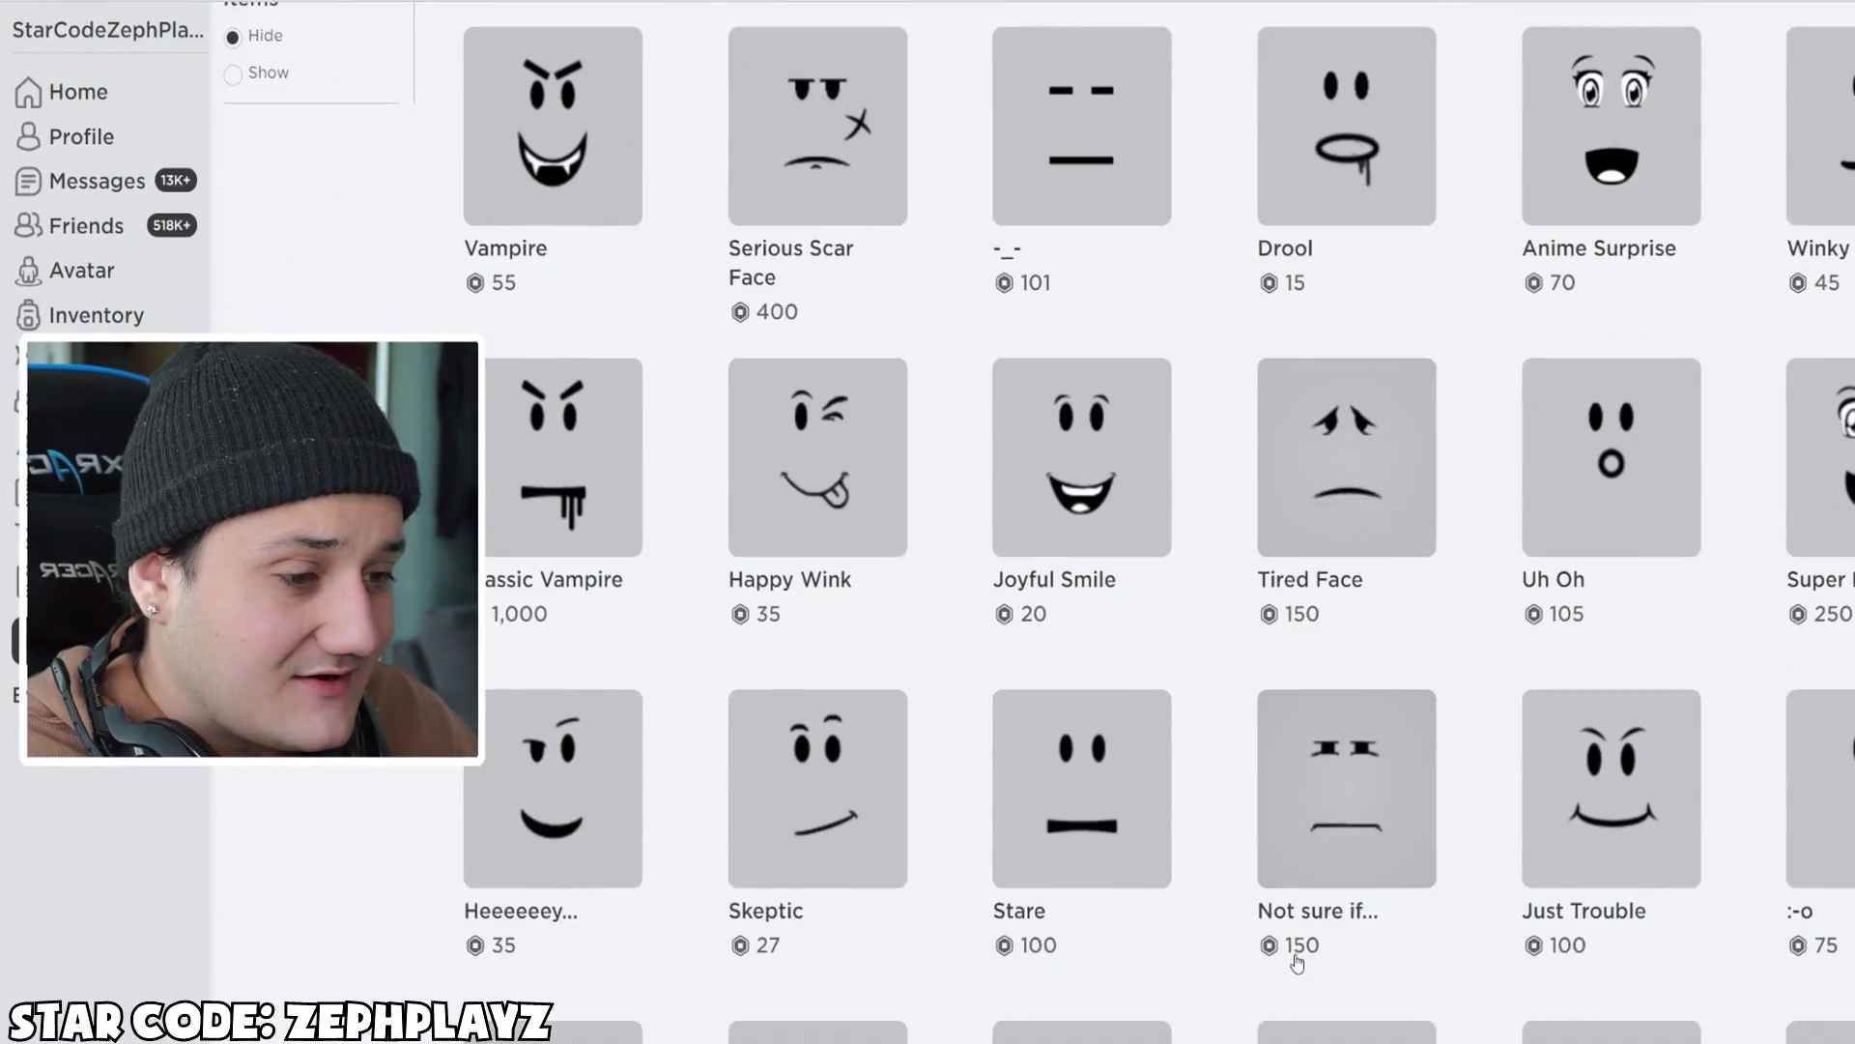
{"action": "scroll", "coordinate": [1307, 957], "scroll_direction": "down", "scroll_amount": 2}
{"action": "scroll", "coordinate": [1318, 948], "scroll_direction": "up", "scroll_amount": 6}
{"action": "scroll", "coordinate": [1323, 942], "scroll_direction": "down", "scroll_amount": 11}
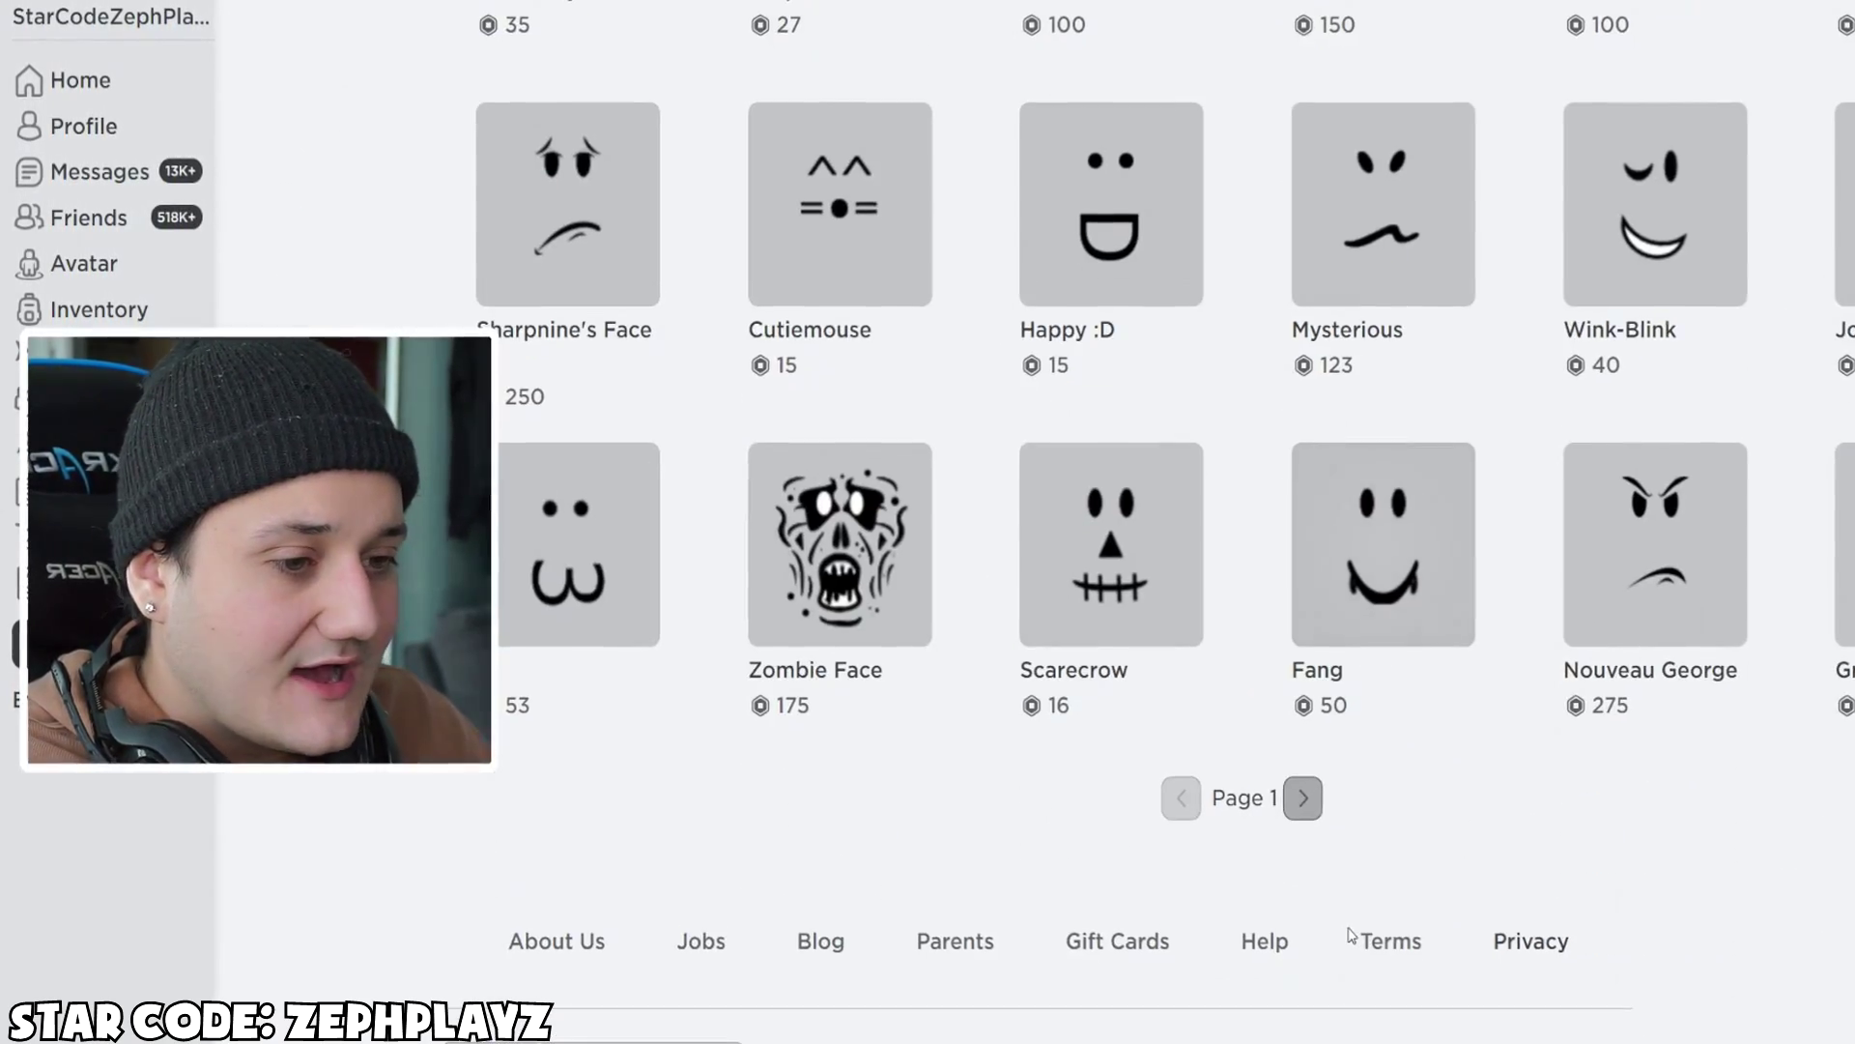
{"action": "scroll", "coordinate": [1338, 821], "scroll_direction": "up", "scroll_amount": 15}
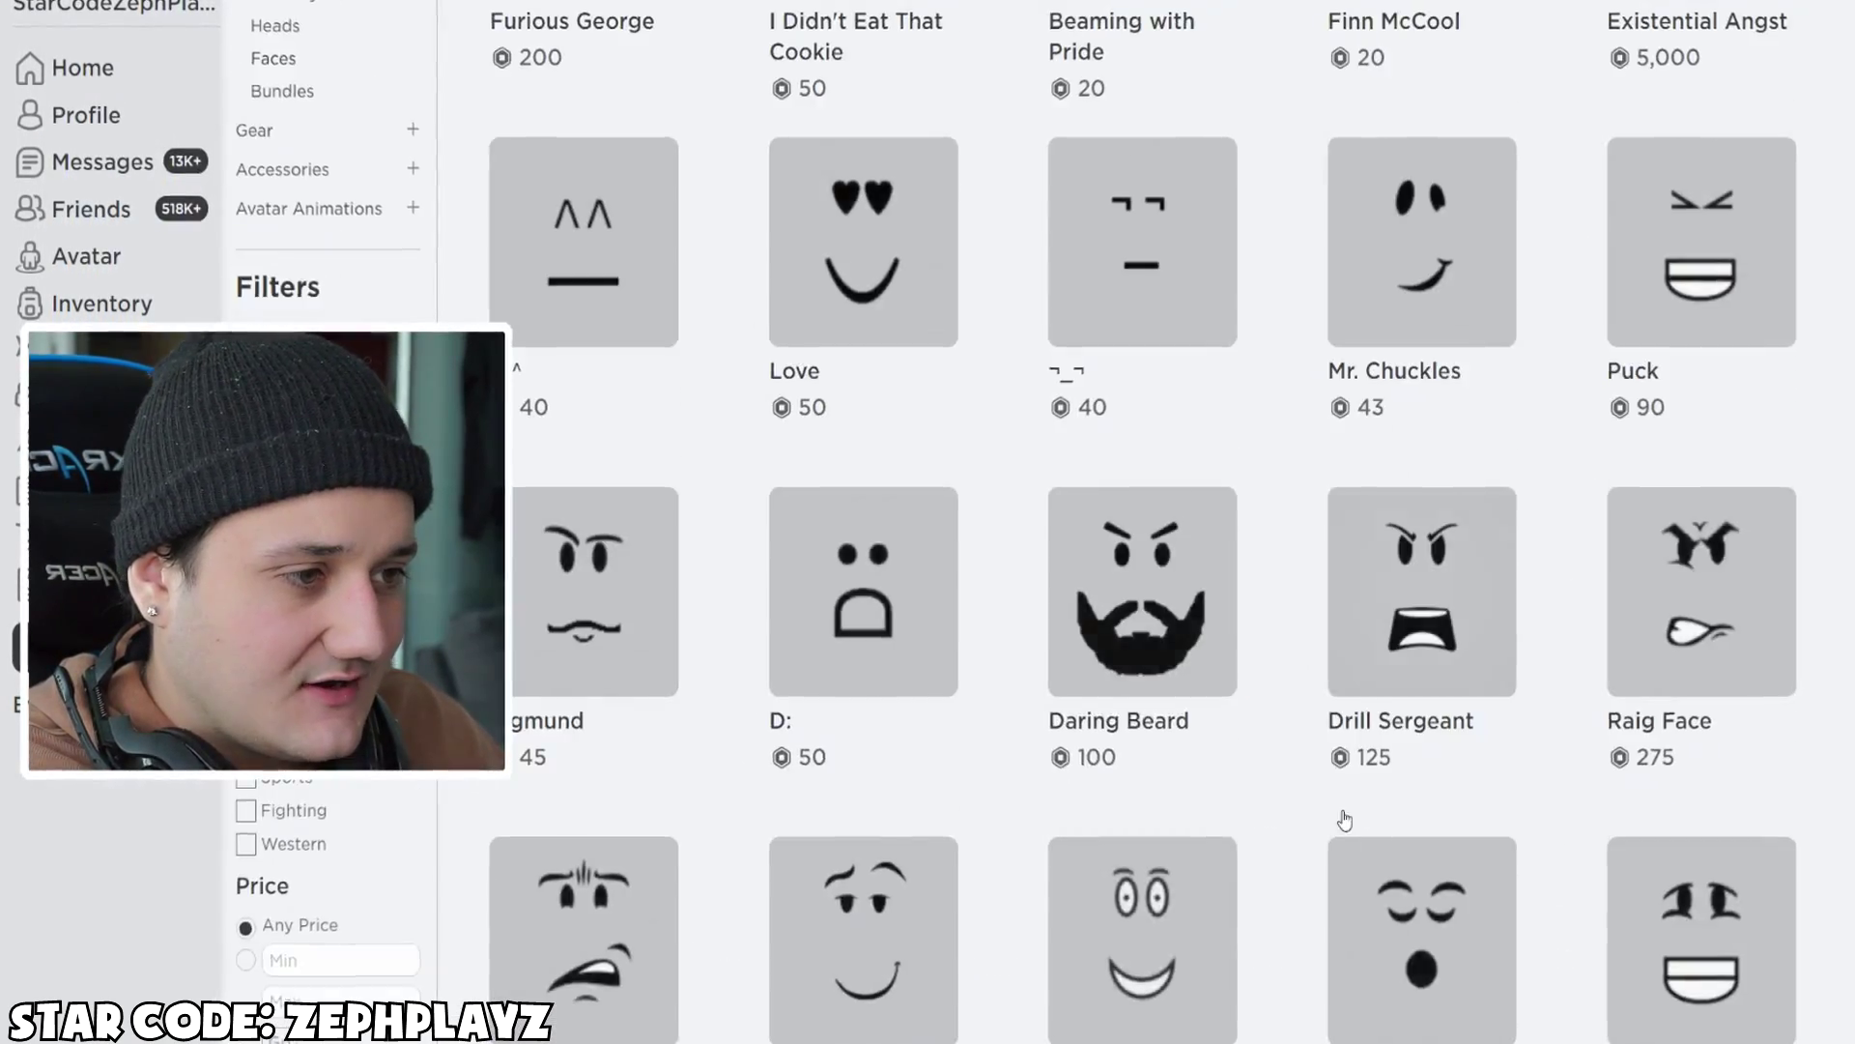
{"action": "scroll", "coordinate": [1376, 819], "scroll_direction": "up", "scroll_amount": 3}
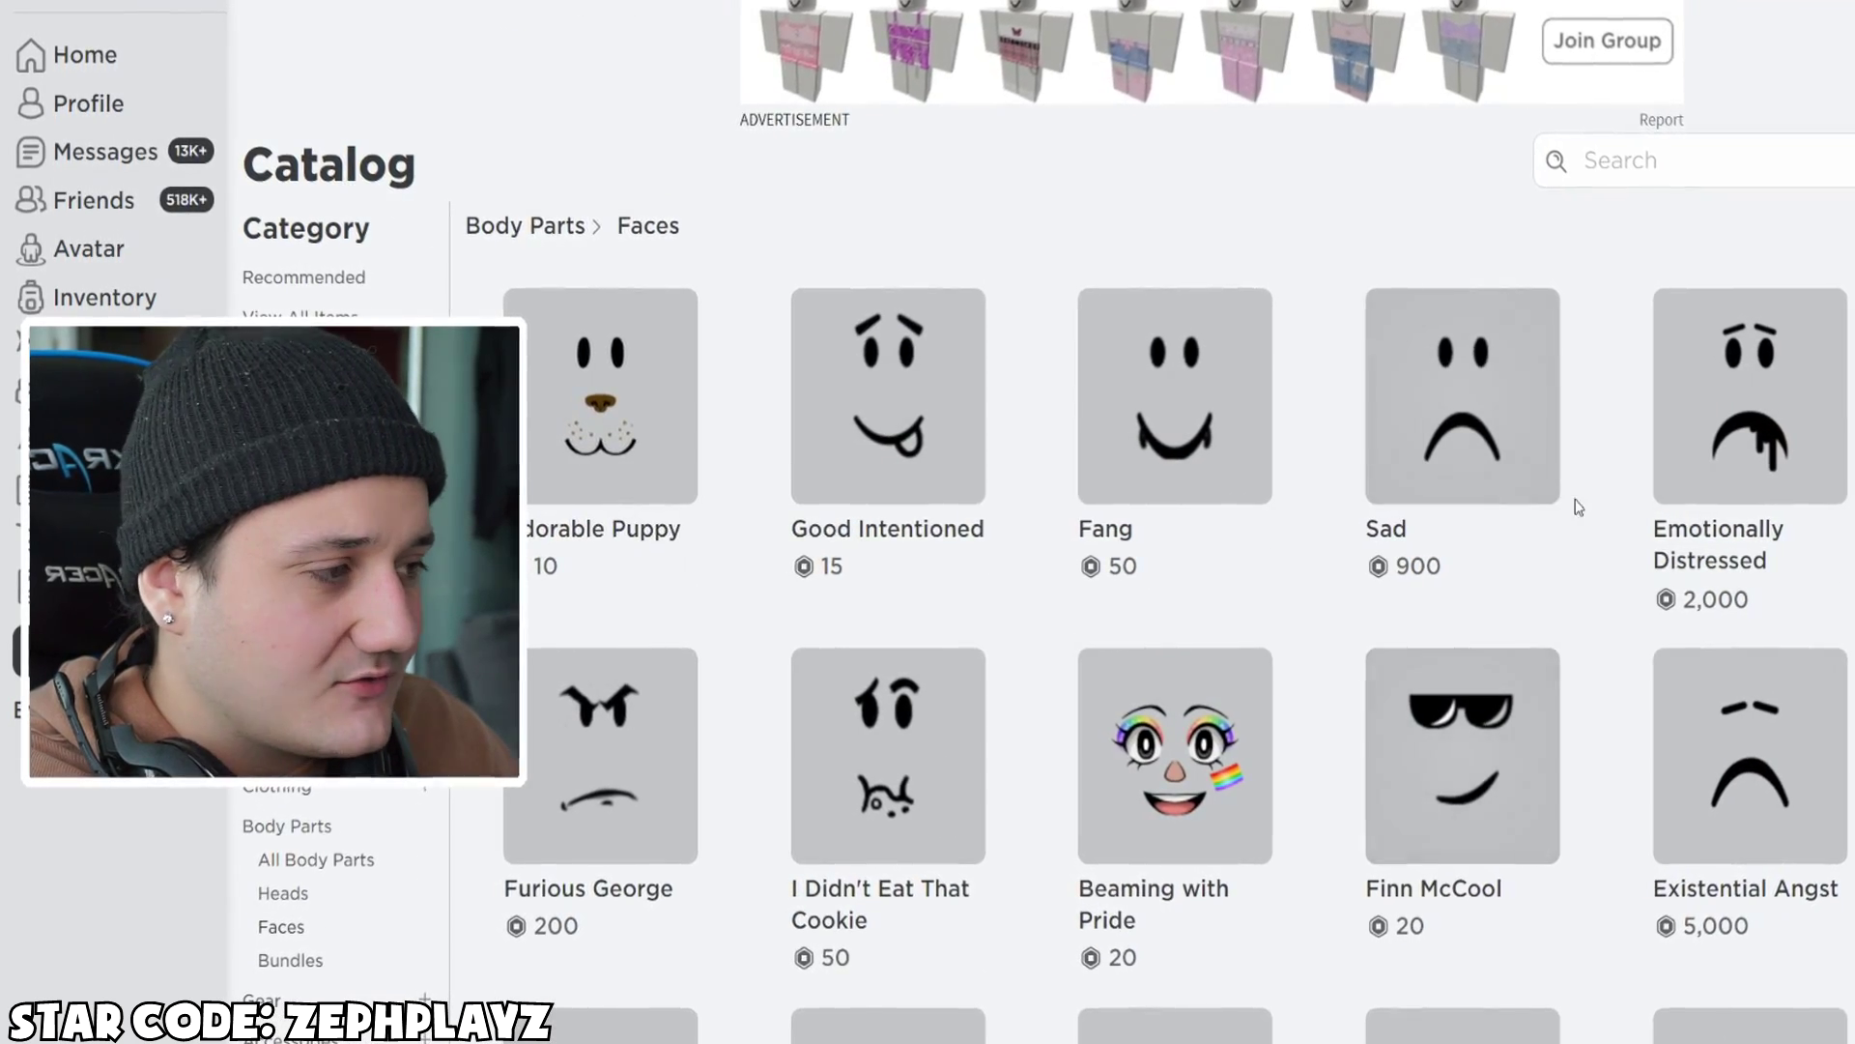
{"action": "scroll", "coordinate": [1620, 500], "scroll_direction": "down", "scroll_amount": 20}
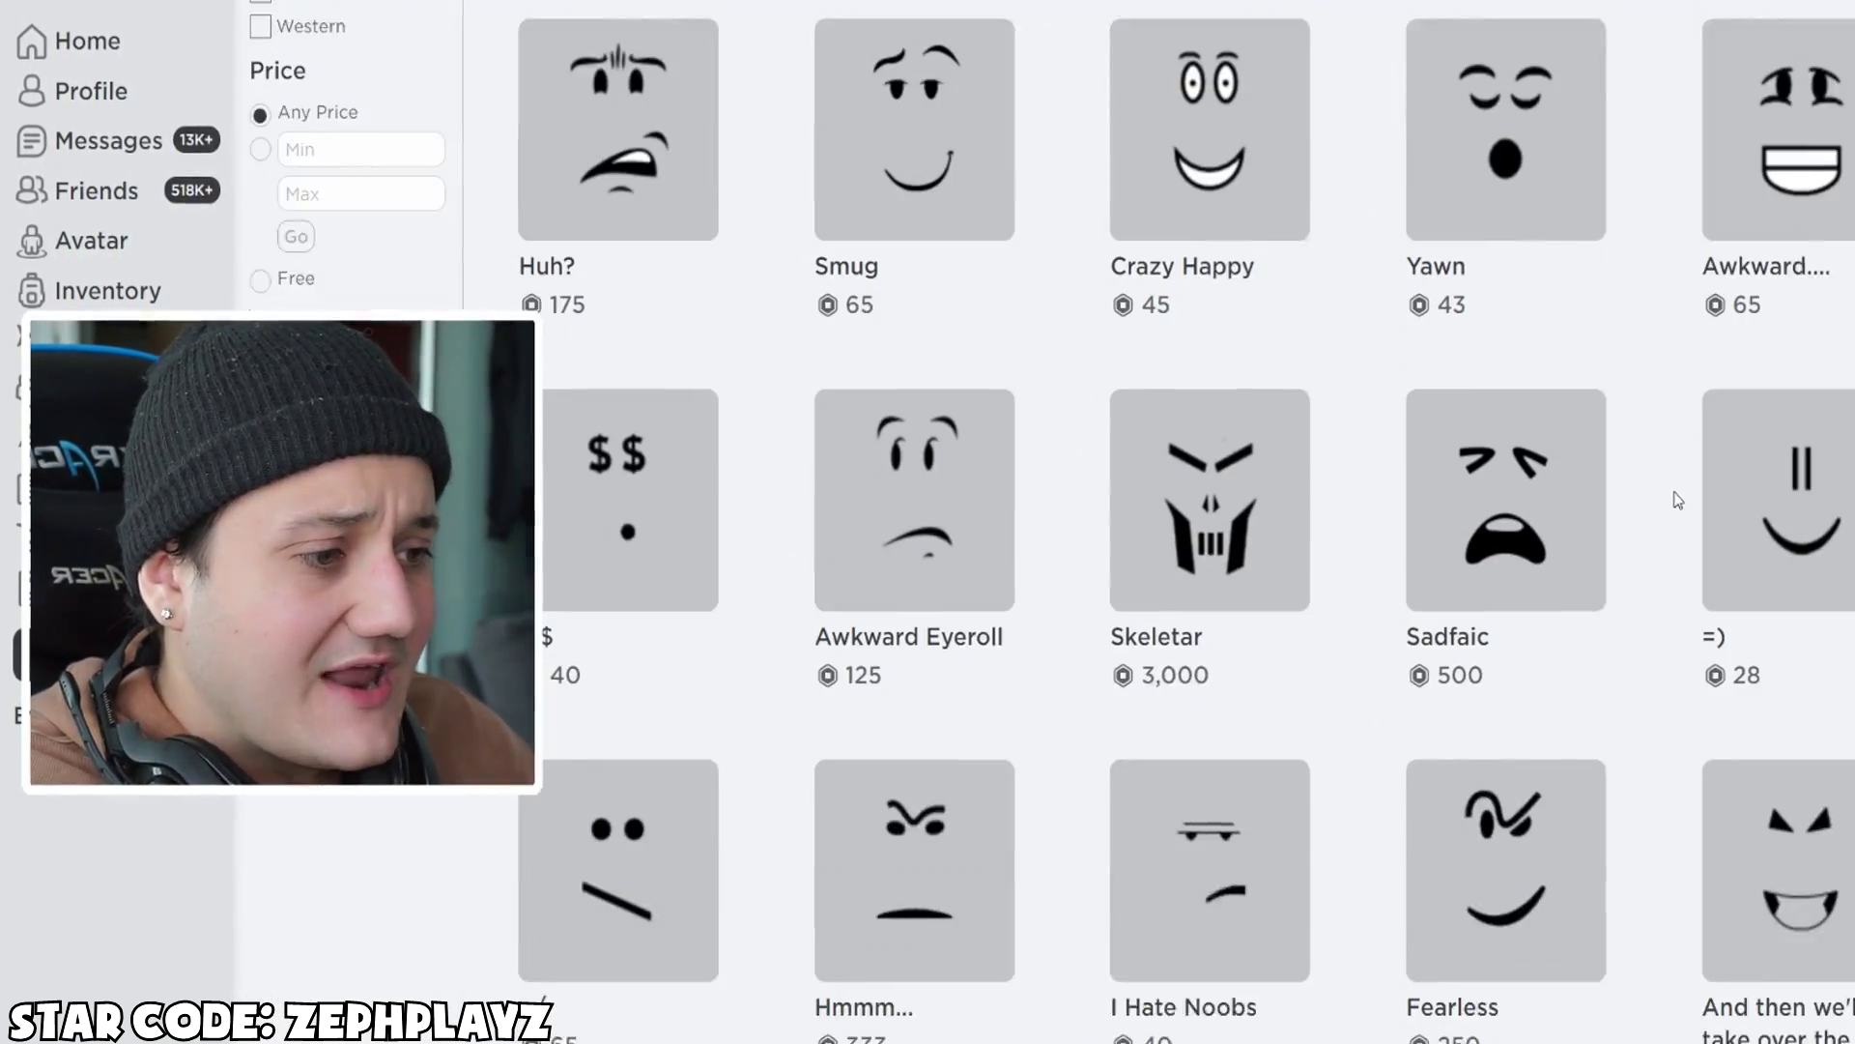
{"action": "scroll", "coordinate": [1686, 499], "scroll_direction": "down", "scroll_amount": 8}
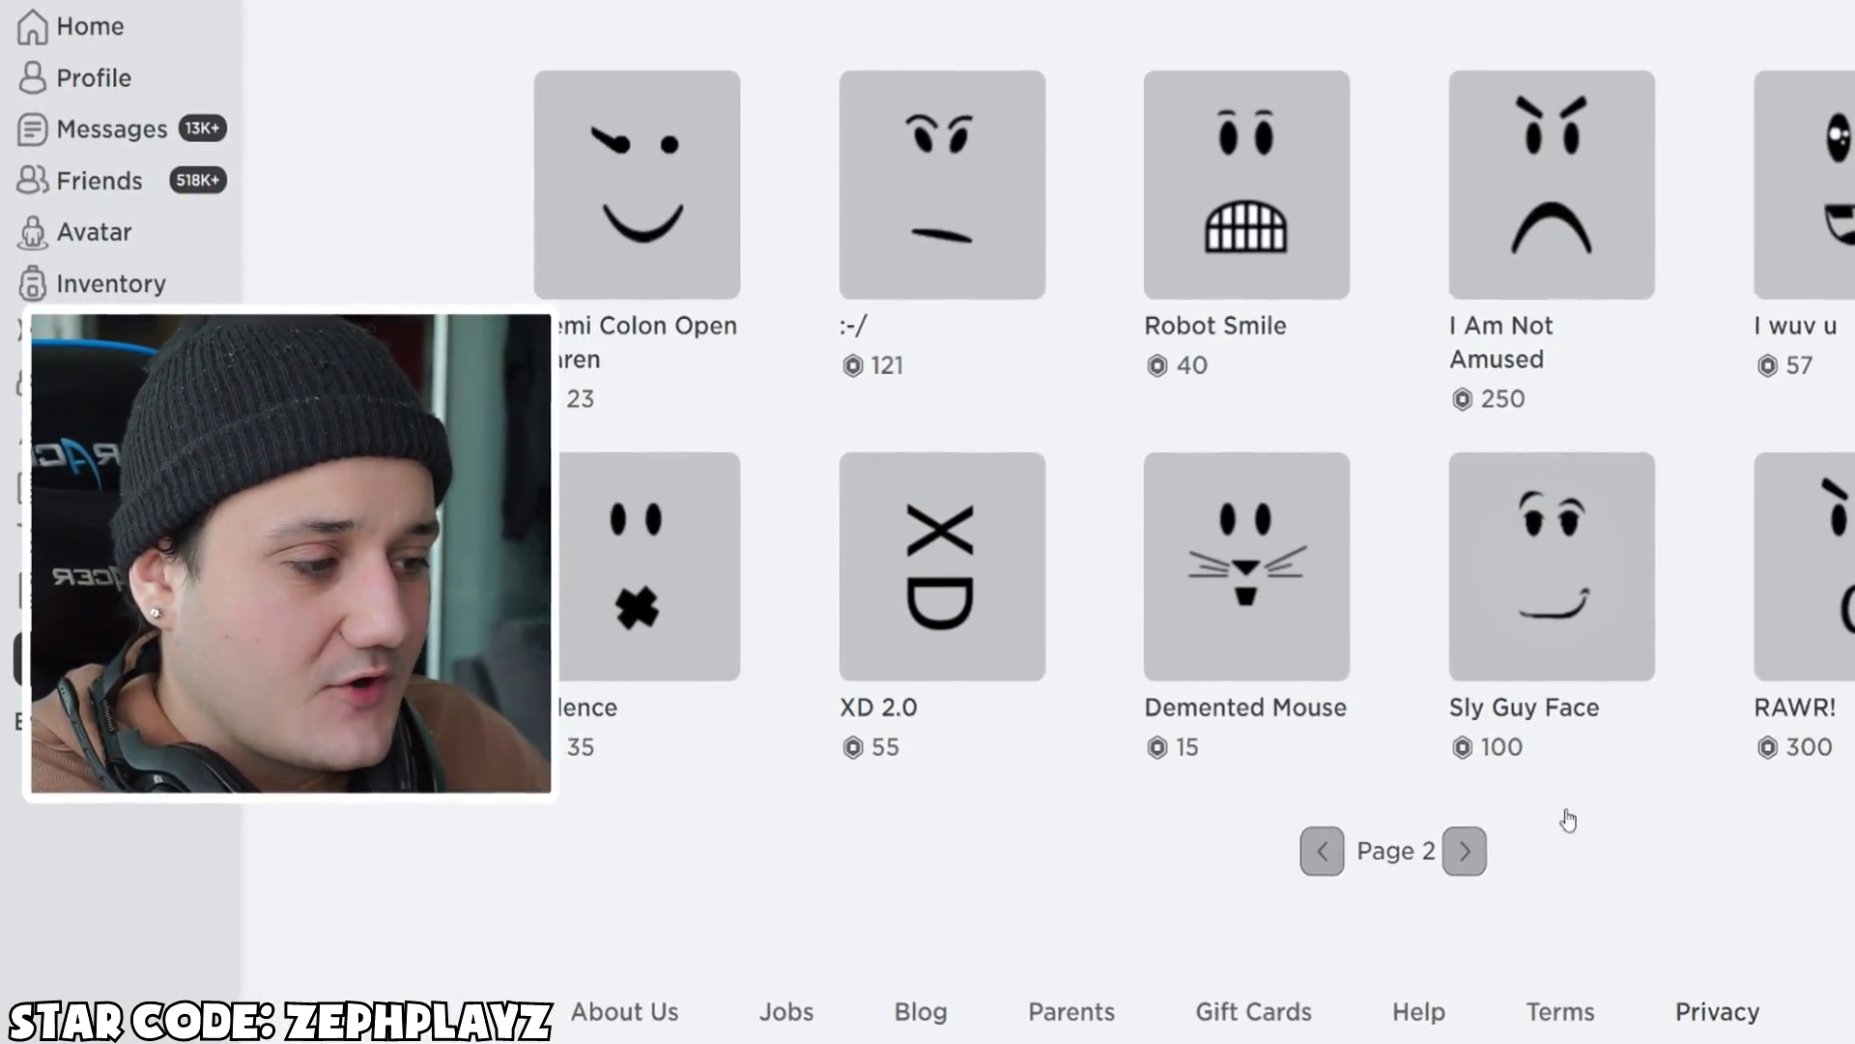
{"action": "left_click", "coordinate": [1478, 854]}
- Scan the face listings and open the =) face's item page
{"action": "scroll", "coordinate": [1722, 839], "scroll_direction": "up", "scroll_amount": 5}
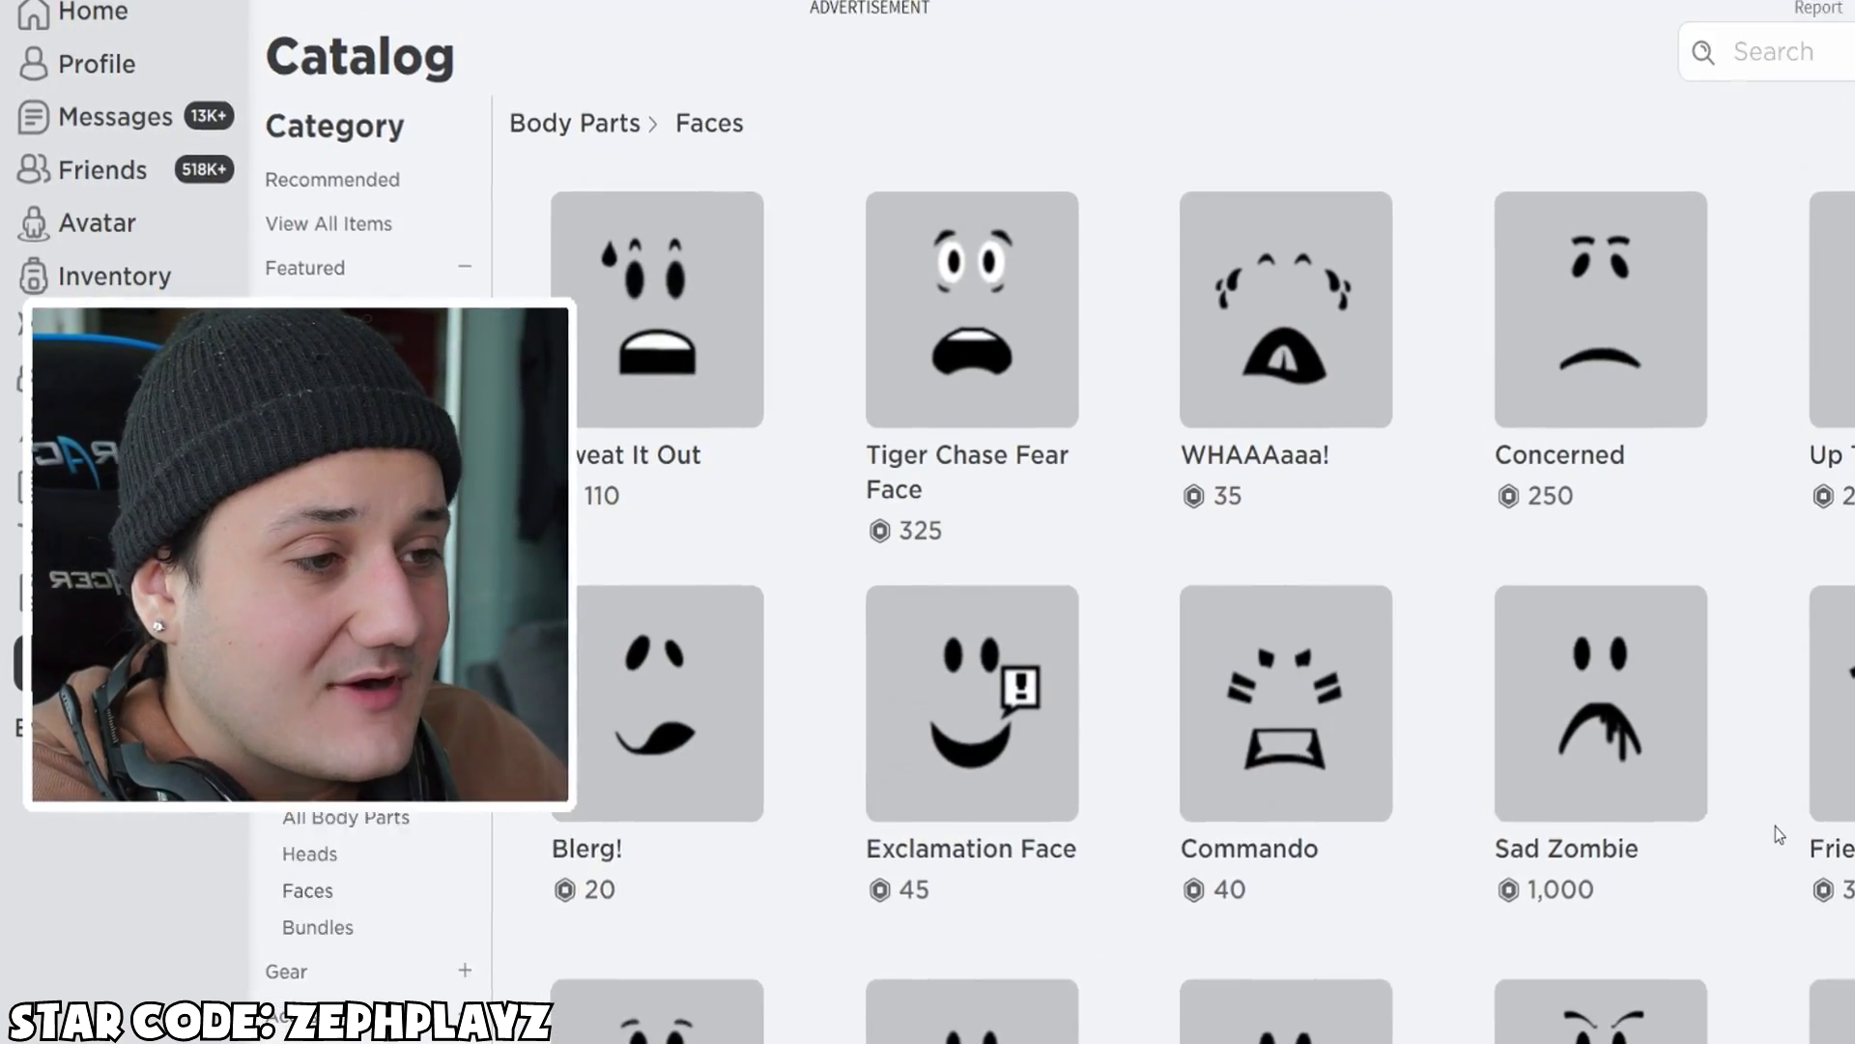
{"action": "scroll", "coordinate": [1793, 837], "scroll_direction": "down", "scroll_amount": 8}
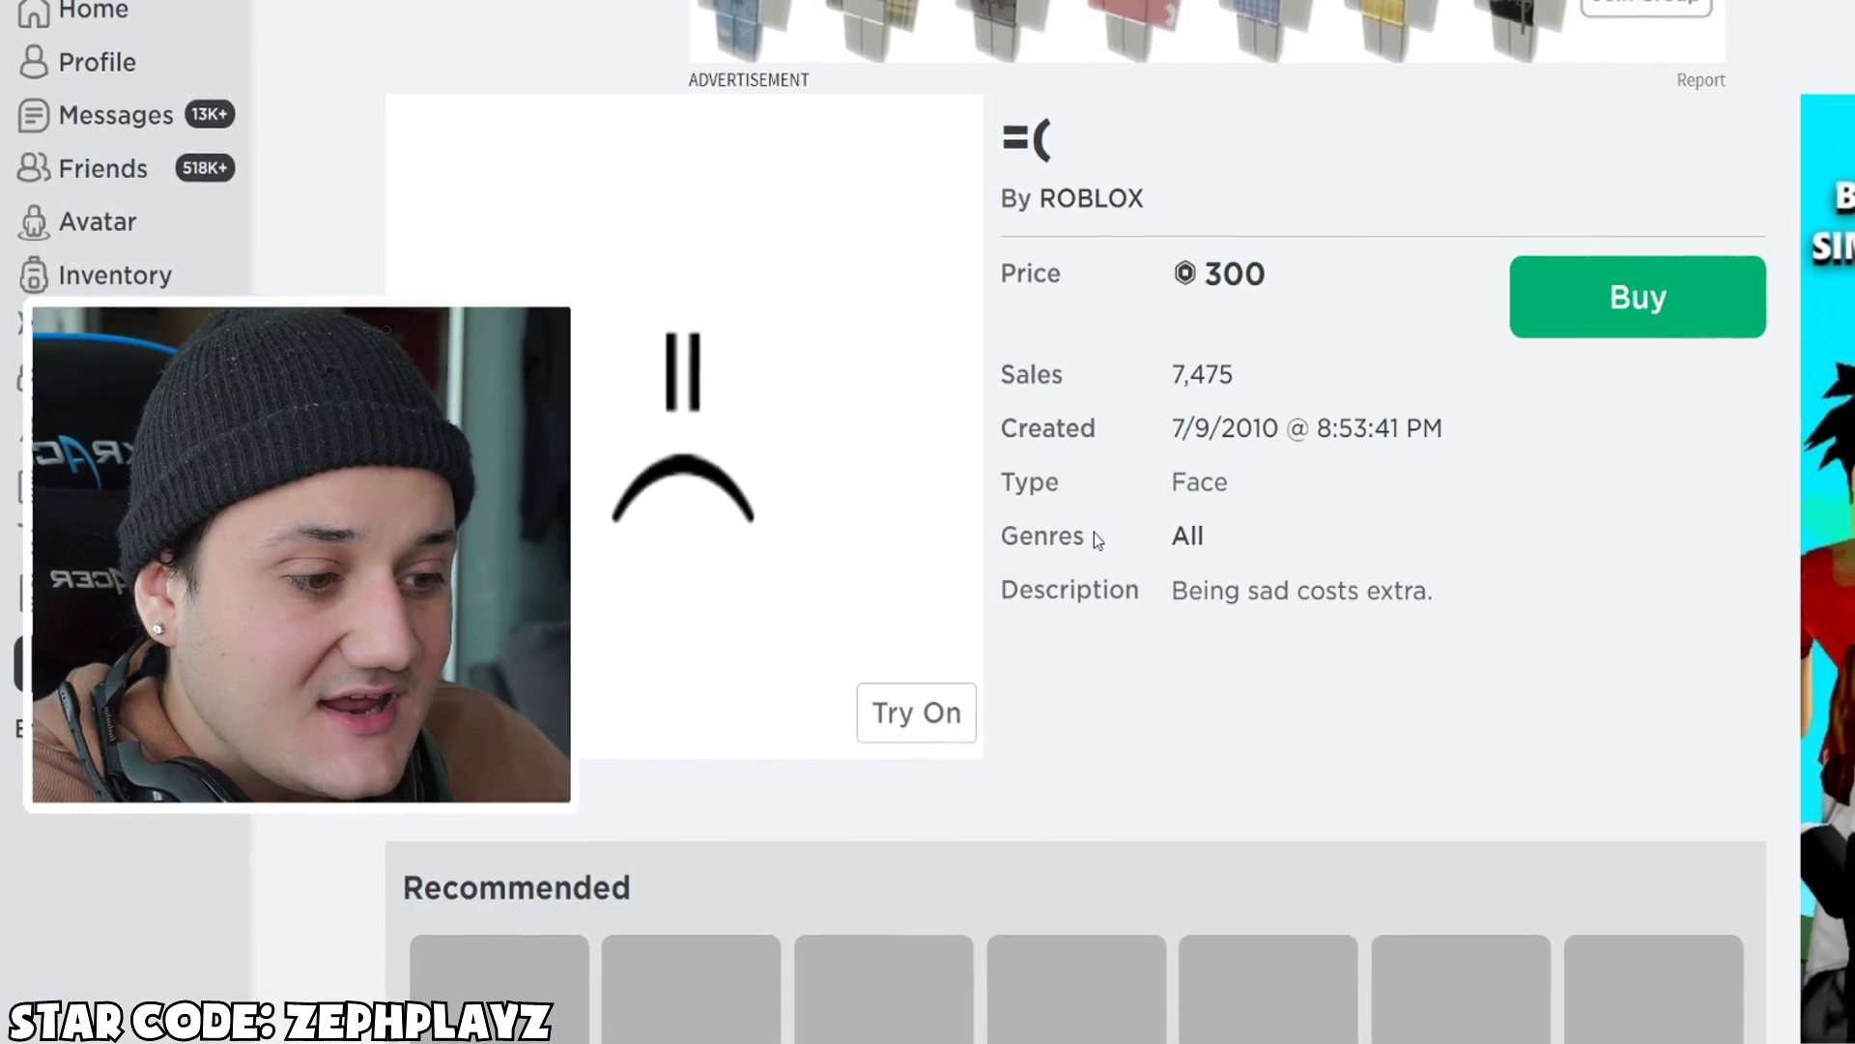
{"action": "scroll", "coordinate": [880, 464], "scroll_direction": "down", "scroll_amount": 1}
{"action": "left_click", "coordinate": [454, 993]}
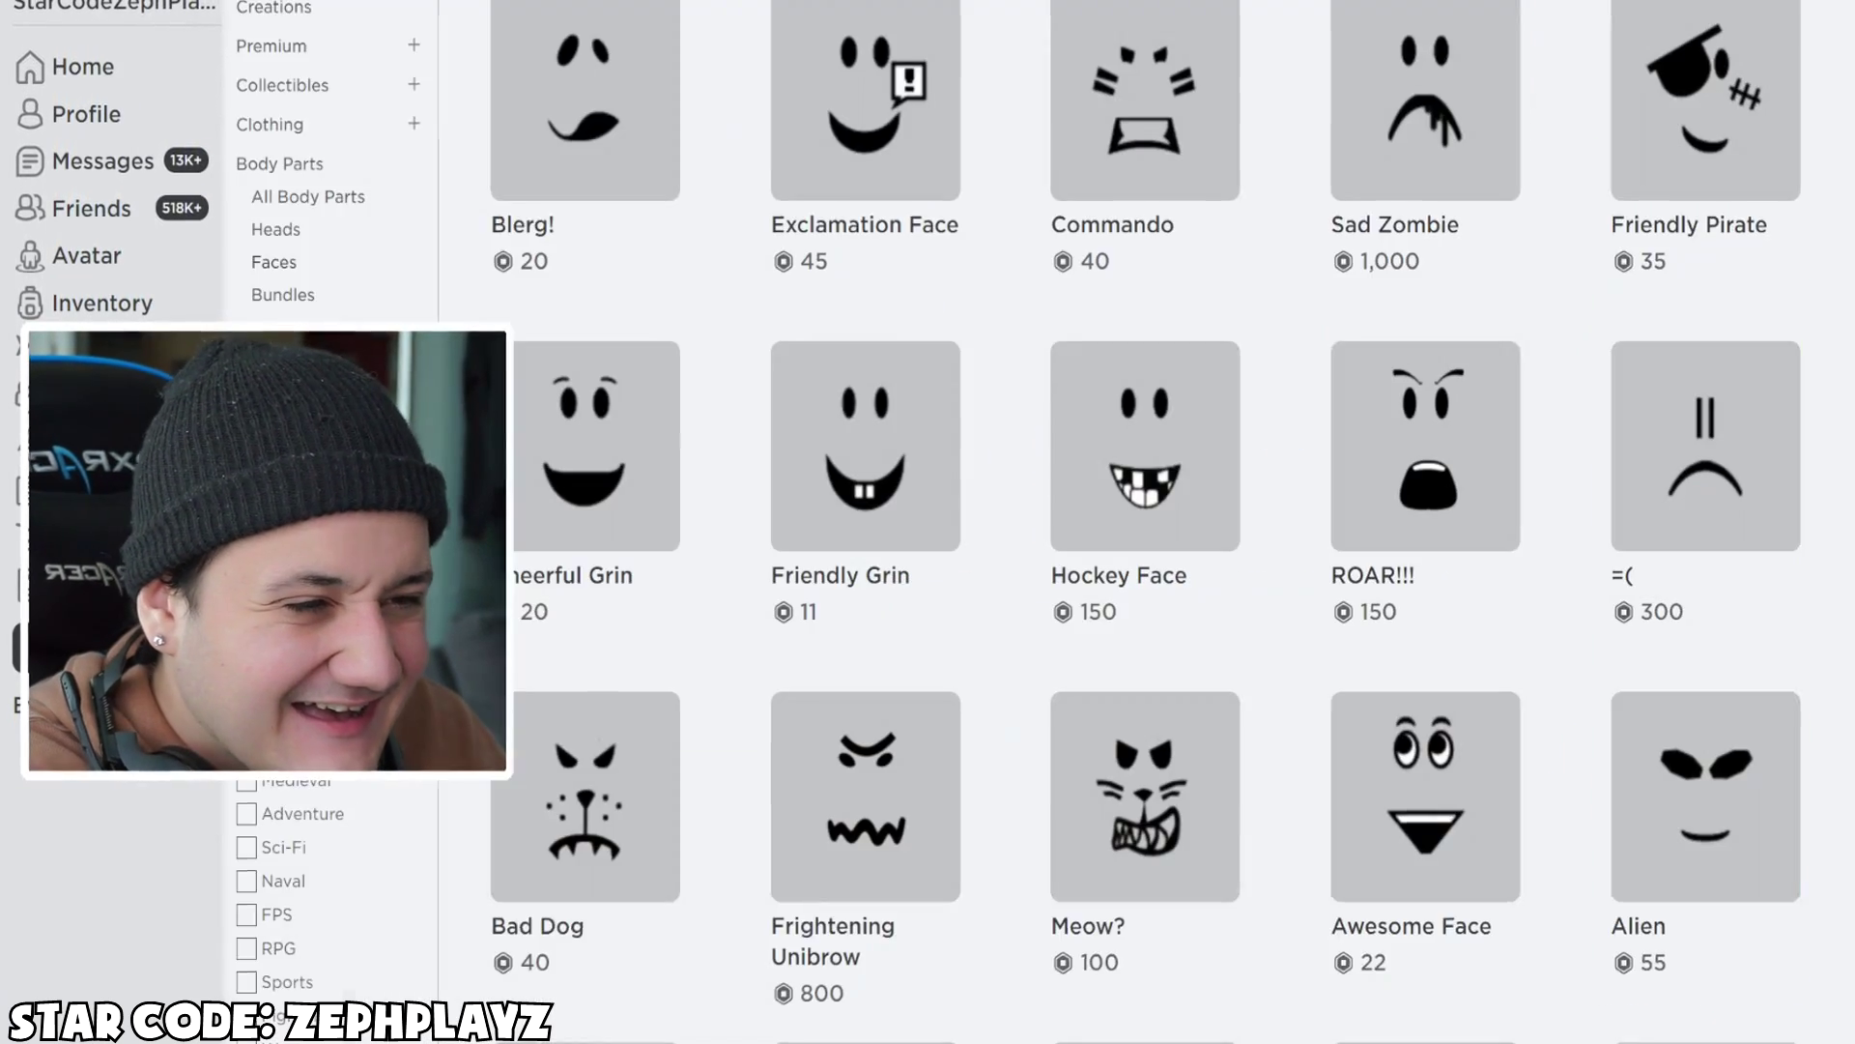
{"action": "scroll", "coordinate": [1366, 560], "scroll_direction": "down", "scroll_amount": 3}
{"action": "scroll", "coordinate": [1456, 925], "scroll_direction": "down", "scroll_amount": 5}
{"action": "scroll", "coordinate": [1457, 925], "scroll_direction": "down", "scroll_amount": 7}
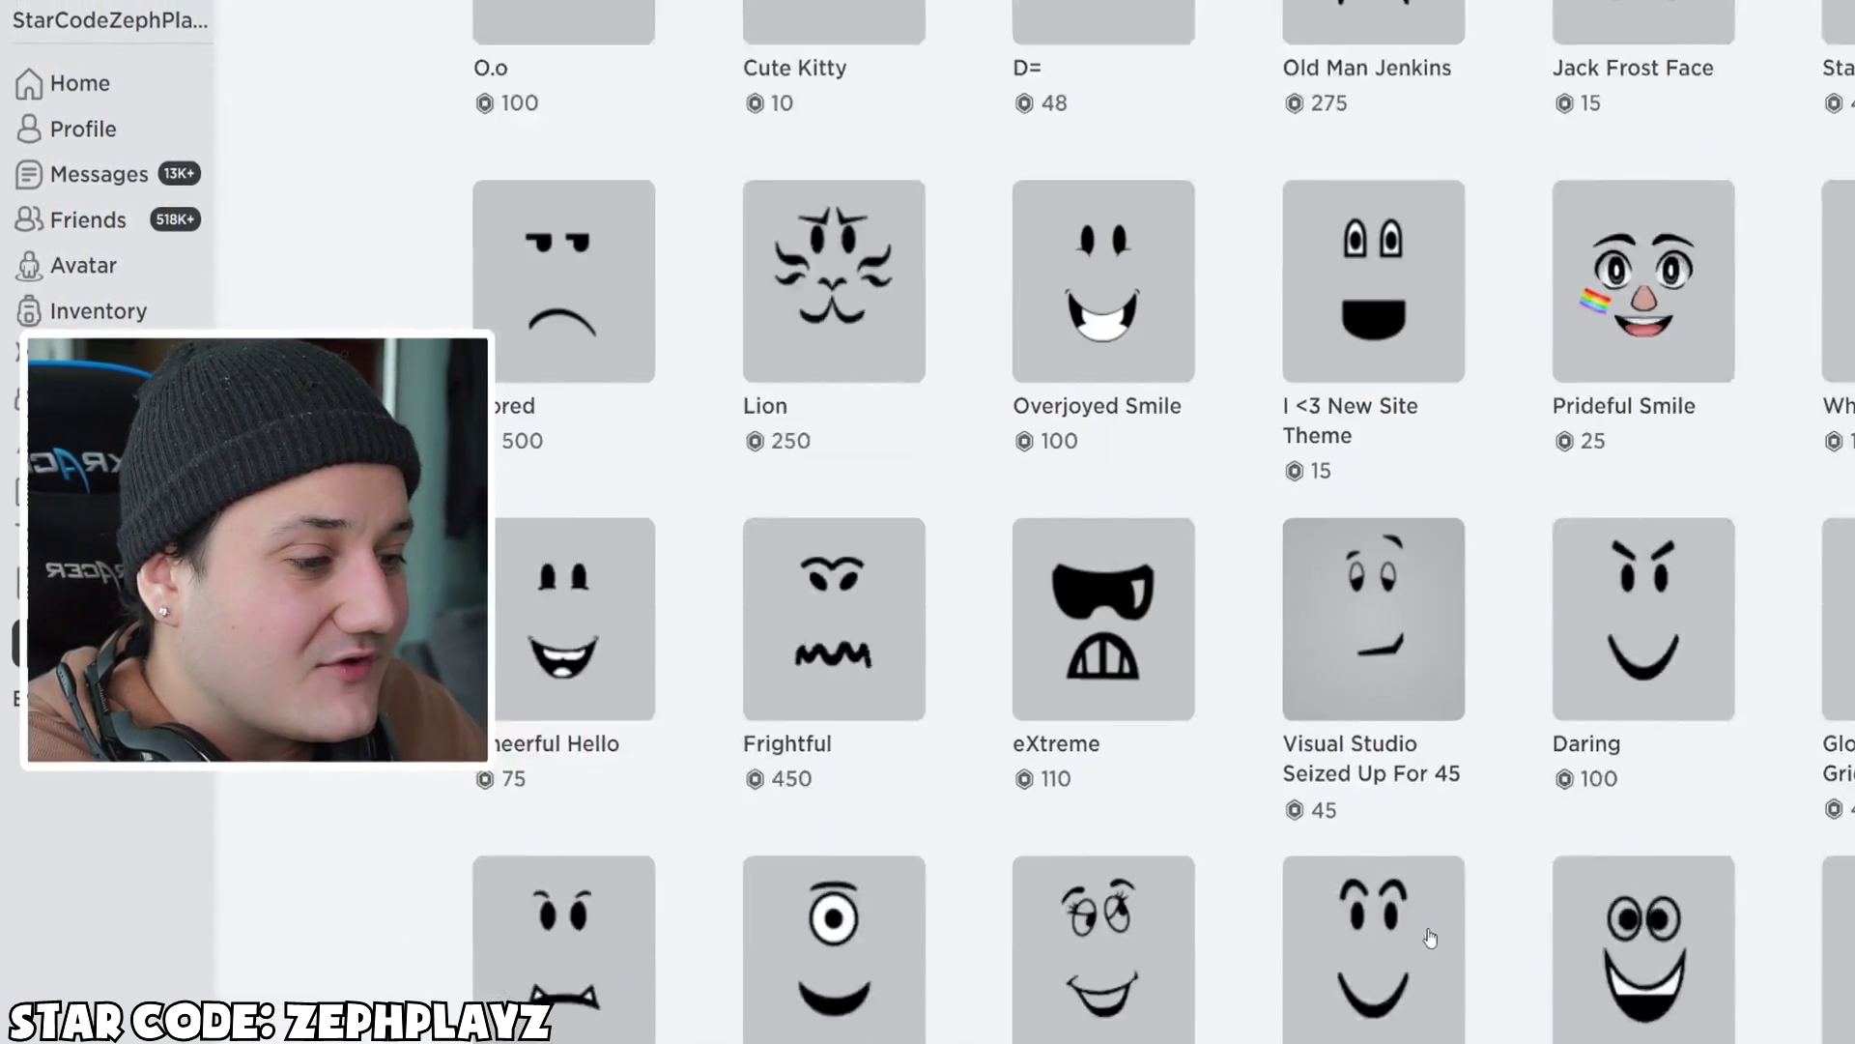
- Advance the face listings page by page until page 7
{"action": "left_click", "coordinate": [1272, 985]}
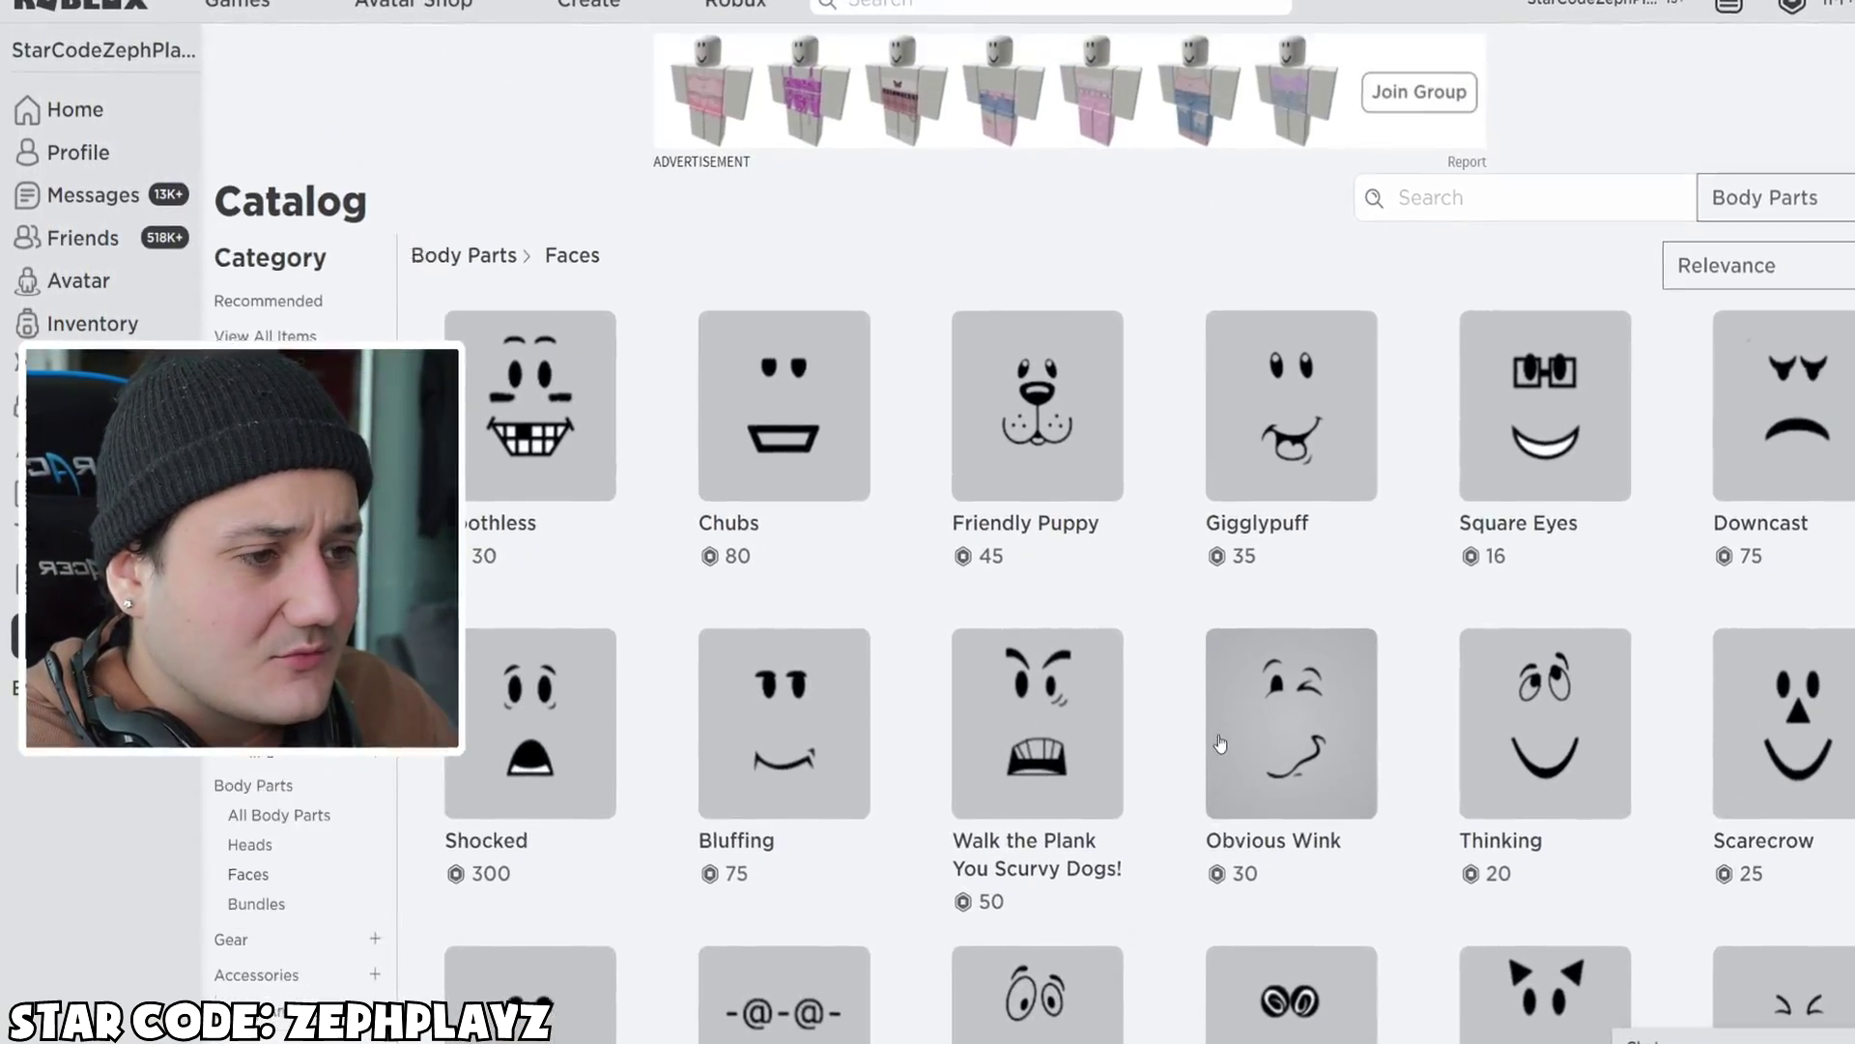
{"action": "scroll", "coordinate": [1229, 742], "scroll_direction": "down", "scroll_amount": 15}
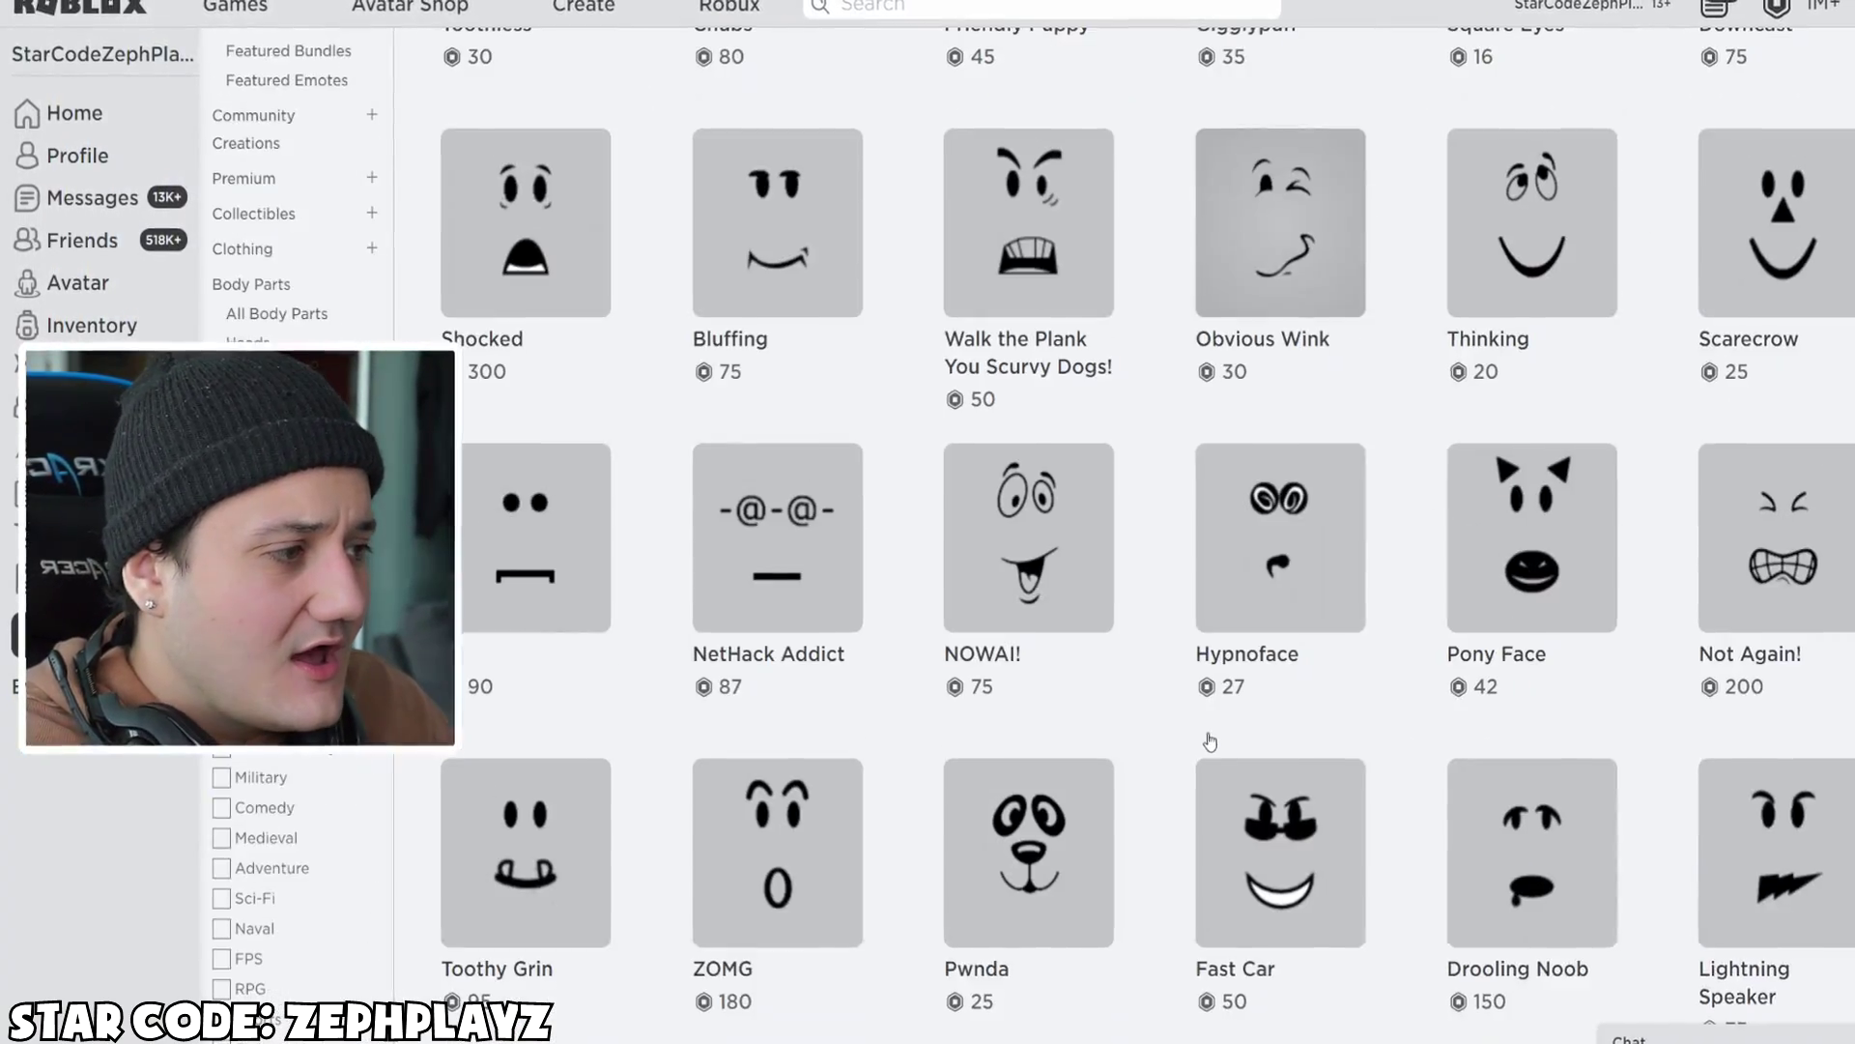
{"action": "scroll", "coordinate": [1205, 754], "scroll_direction": "down", "scroll_amount": 12}
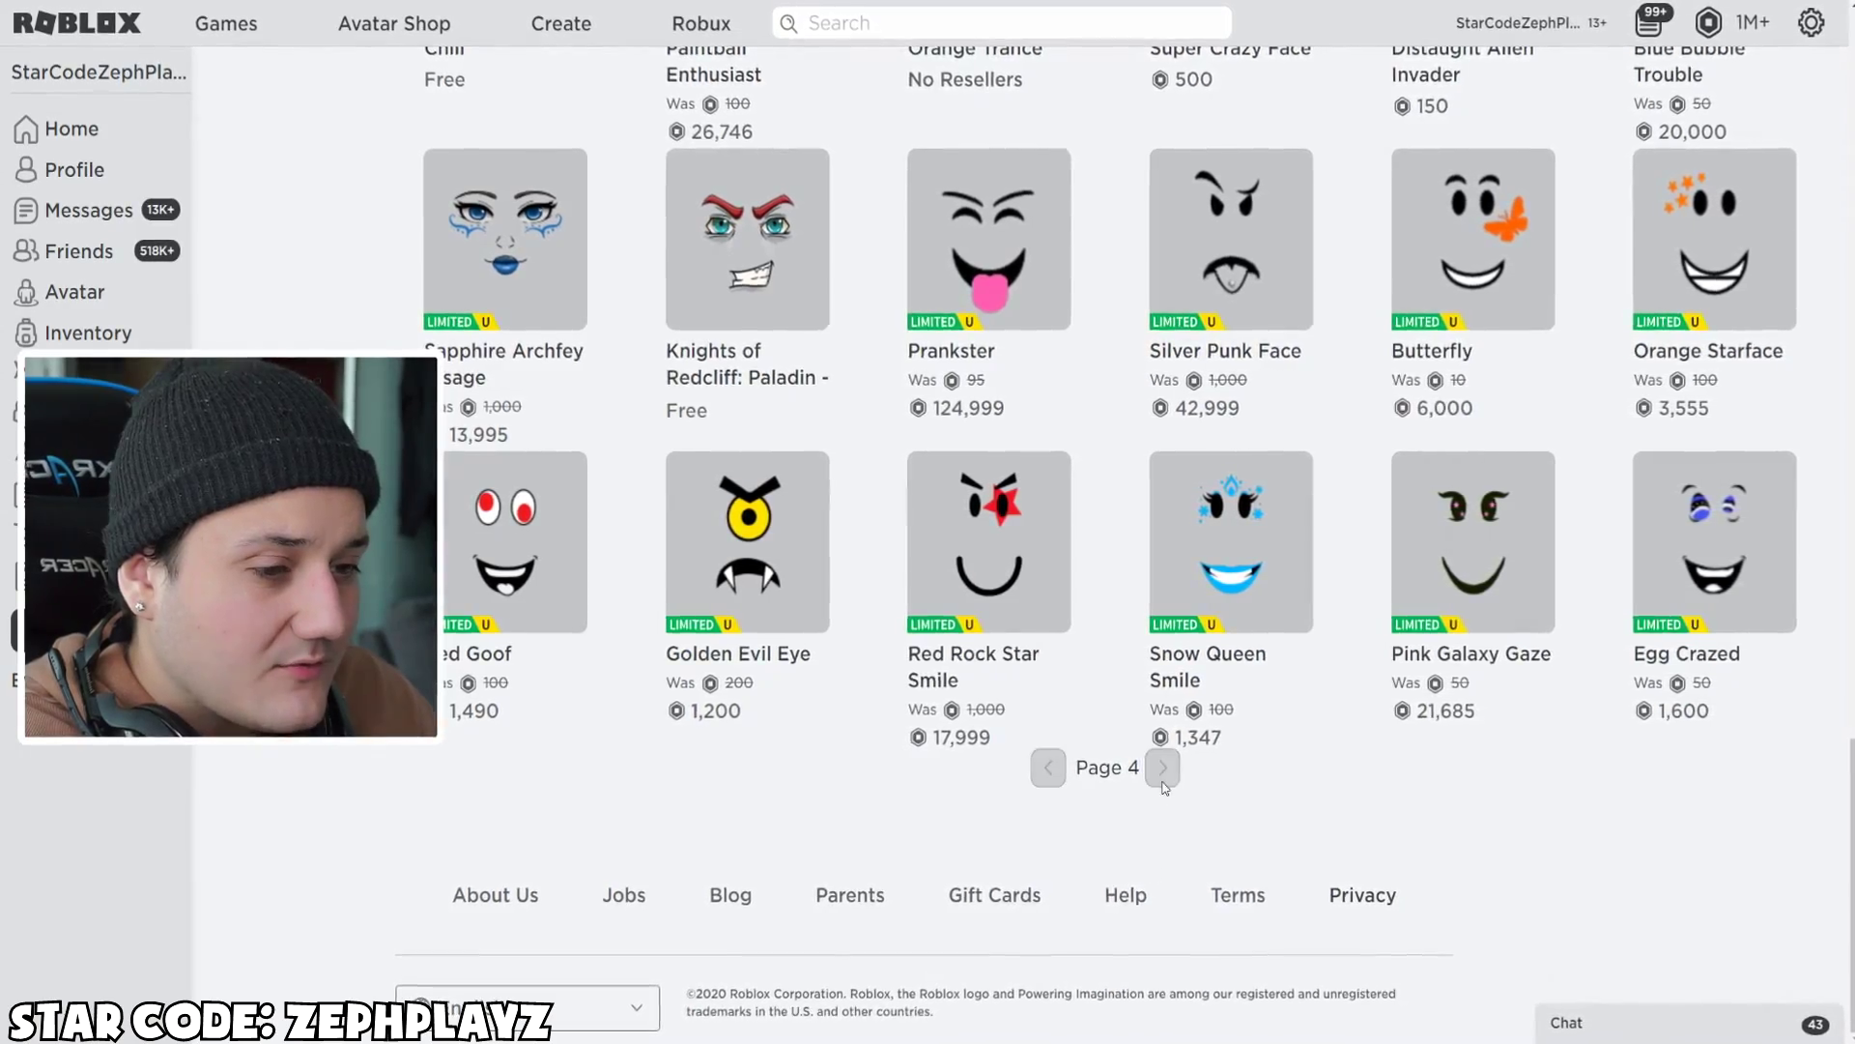
{"action": "left_click", "coordinate": [1163, 767]}
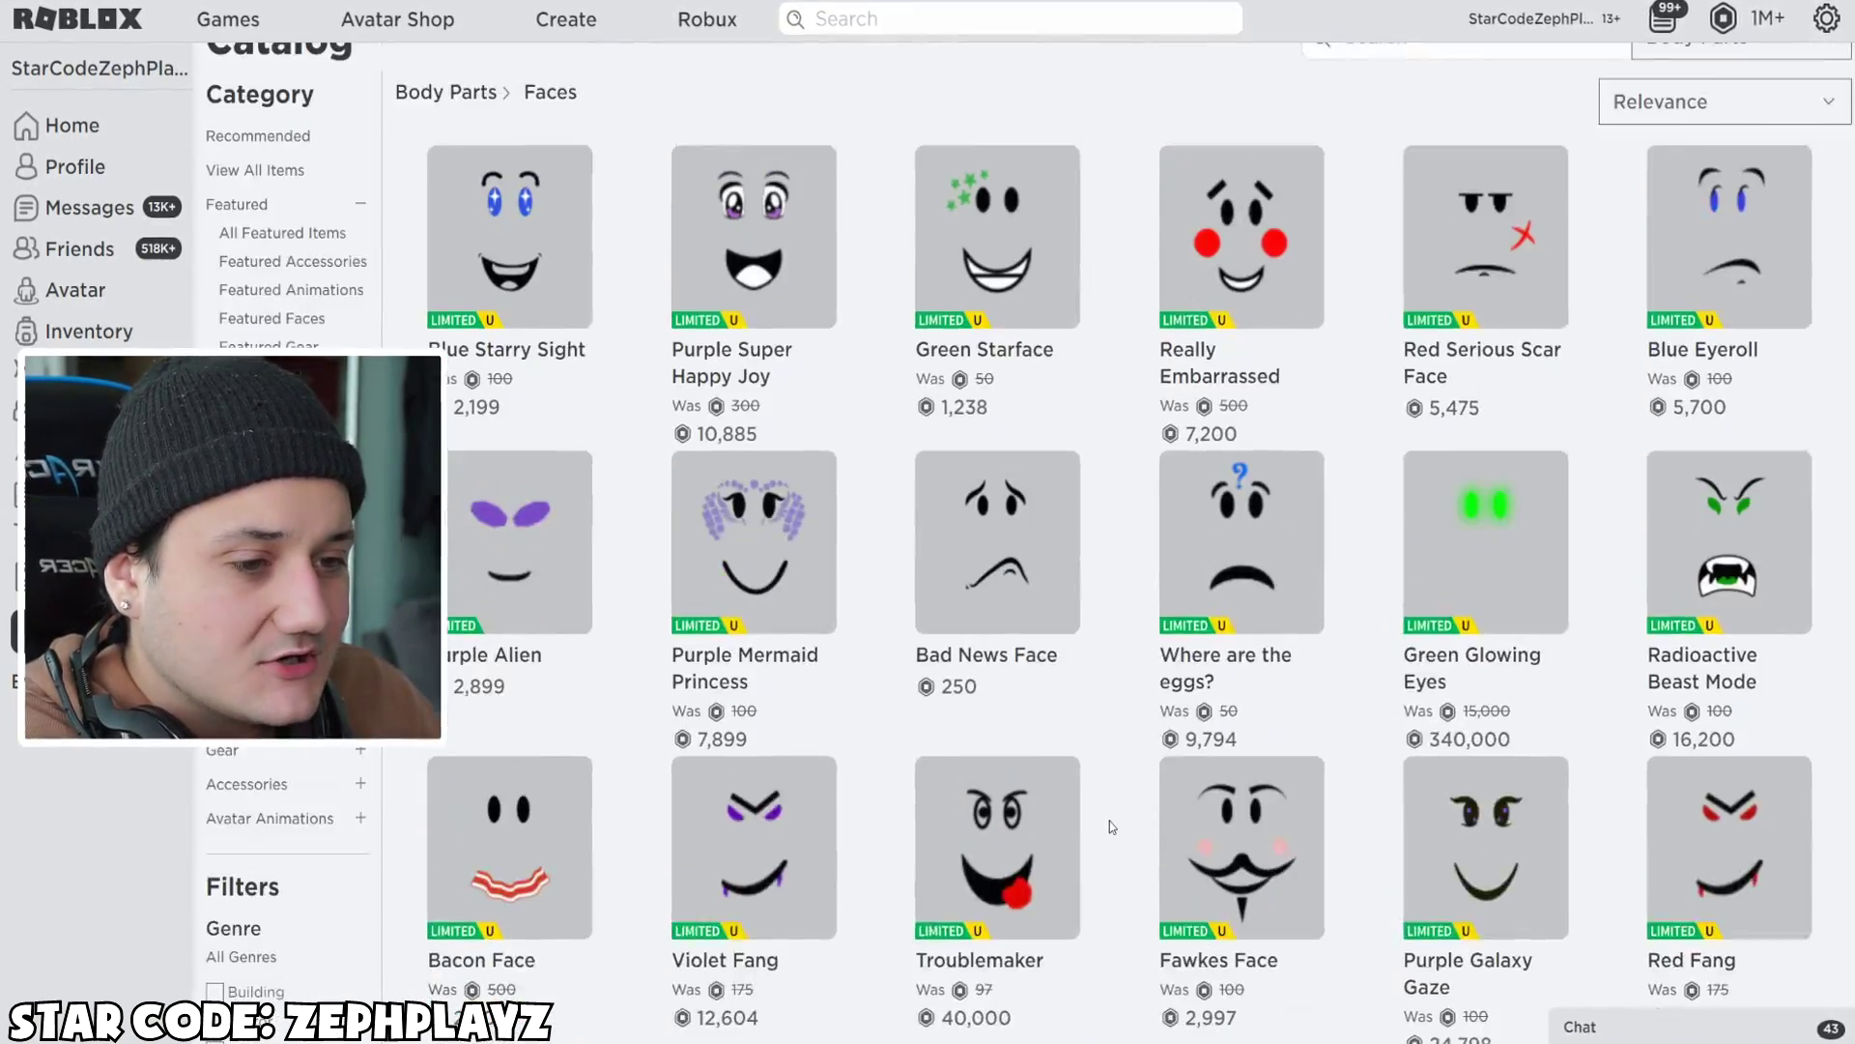
{"action": "scroll", "coordinate": [1140, 827], "scroll_direction": "down", "scroll_amount": 10}
{"action": "scroll", "coordinate": [1139, 827], "scroll_direction": "down", "scroll_amount": 7}
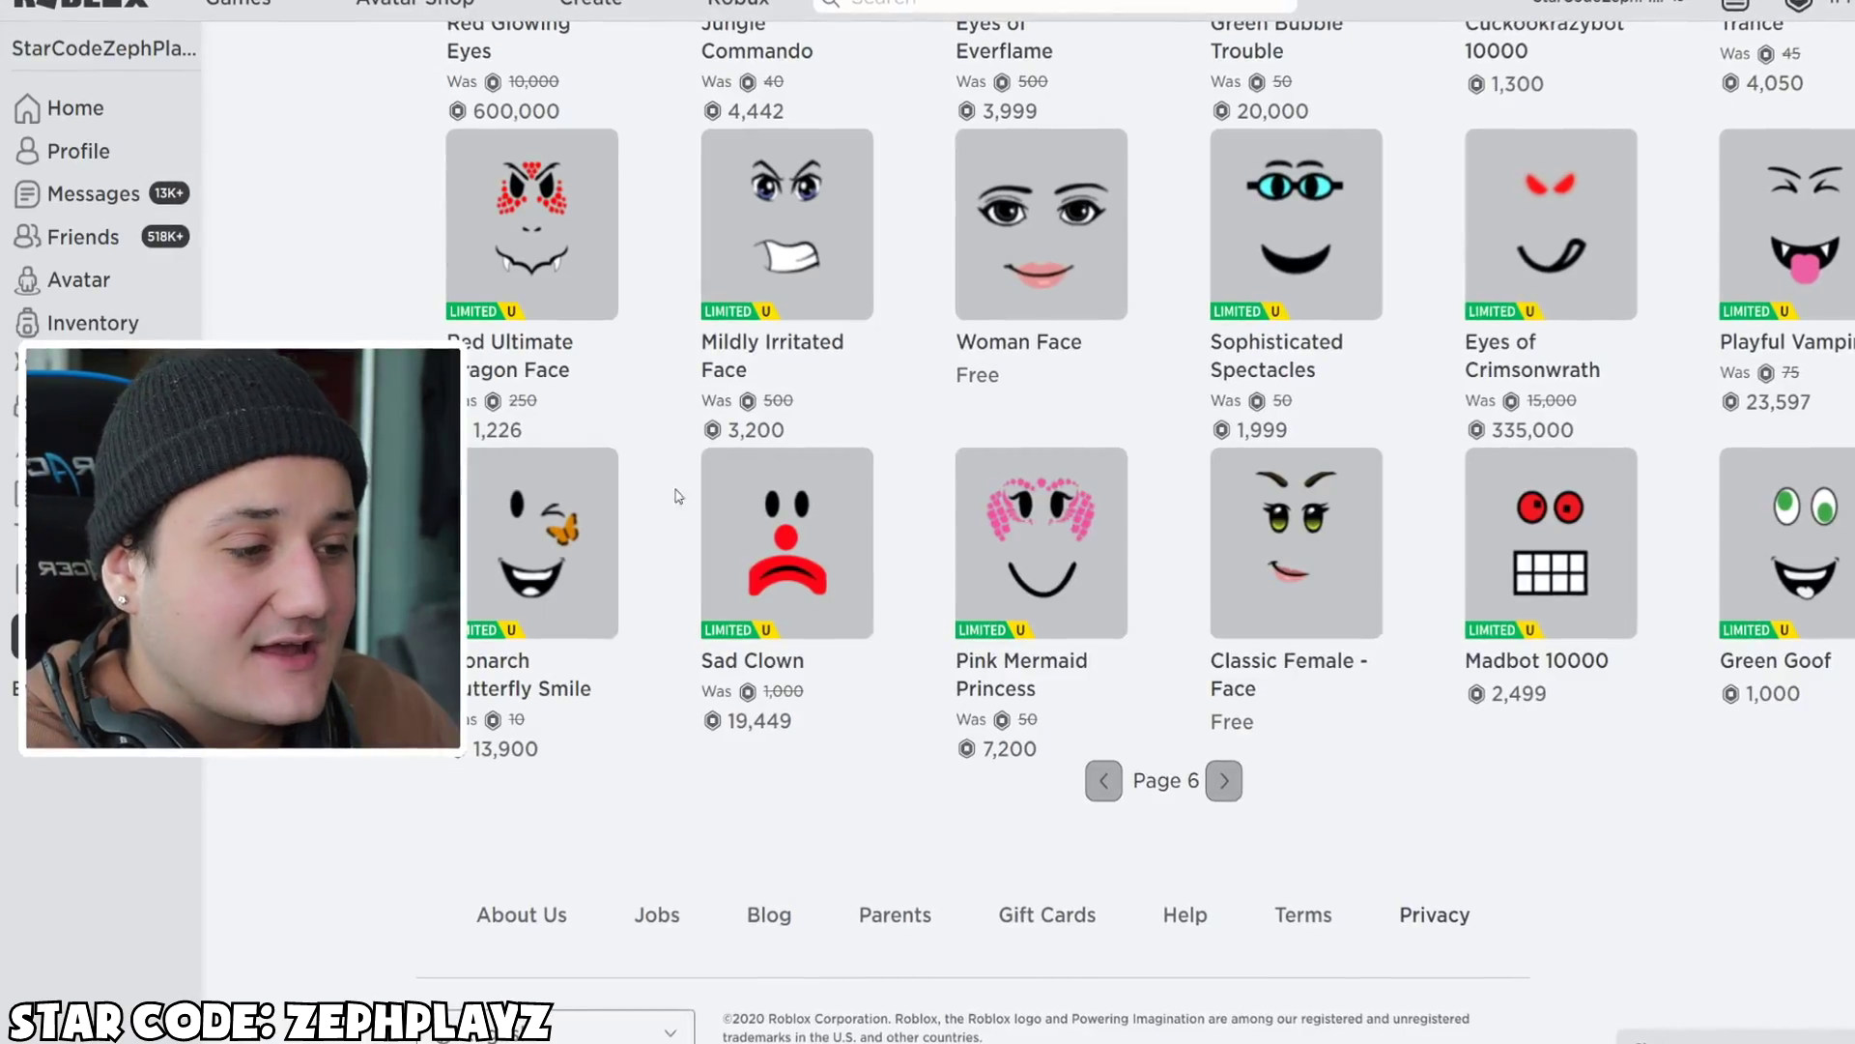
{"action": "scroll", "coordinate": [676, 497], "scroll_direction": "up", "scroll_amount": 15}
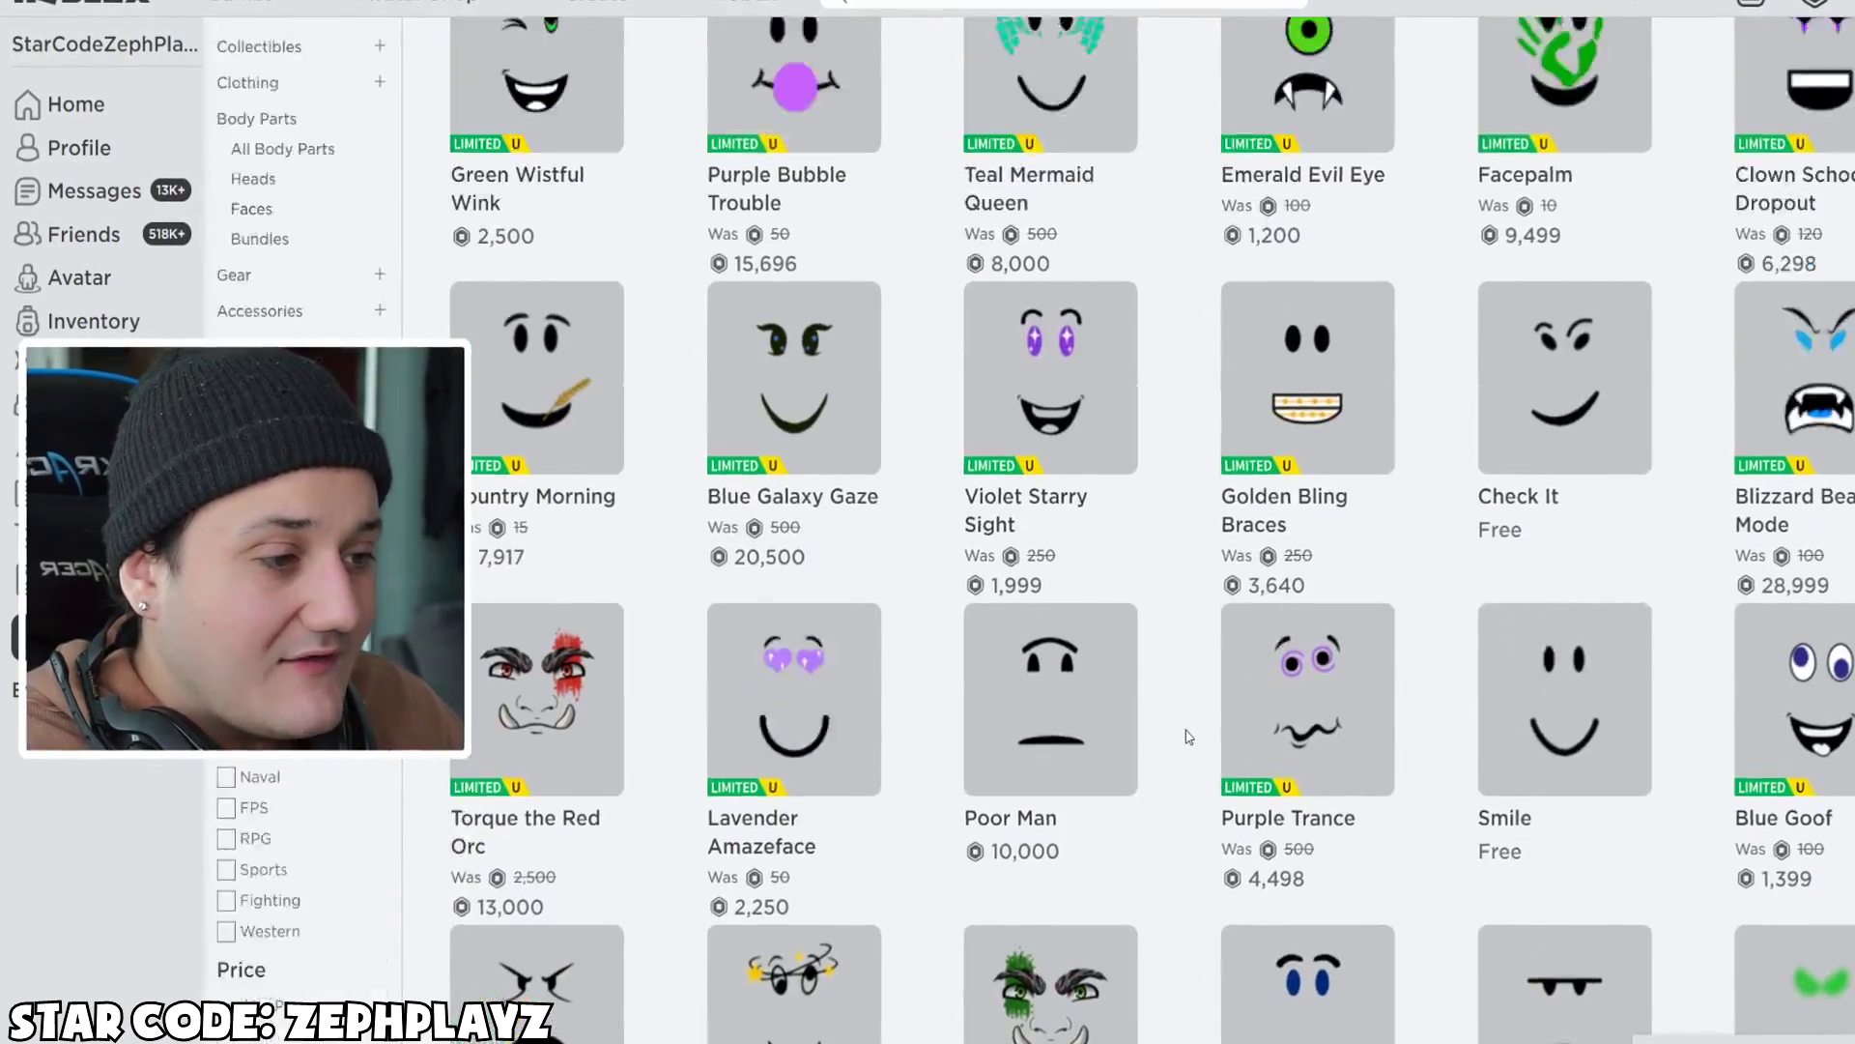
{"action": "scroll", "coordinate": [1194, 737], "scroll_direction": "down", "scroll_amount": 15}
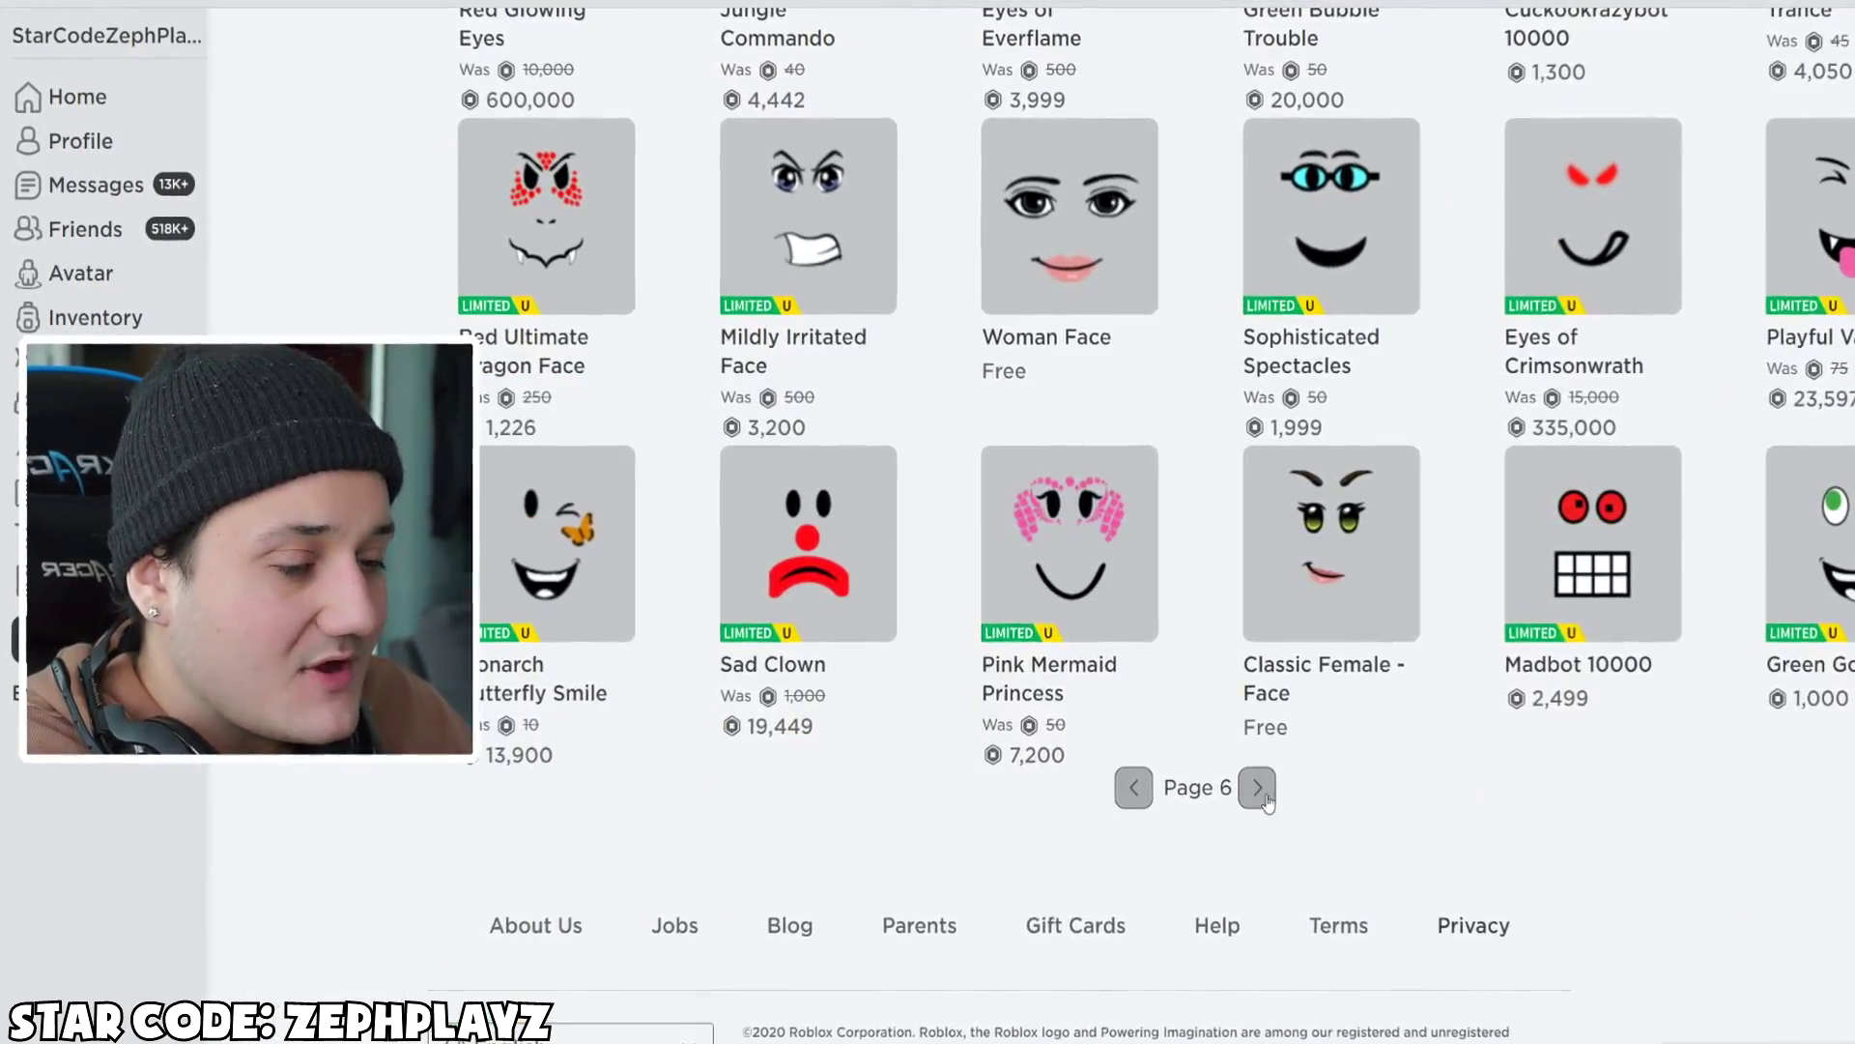
{"action": "left_click", "coordinate": [1266, 798]}
{"action": "scroll", "coordinate": [1379, 882], "scroll_direction": "up", "scroll_amount": 10}
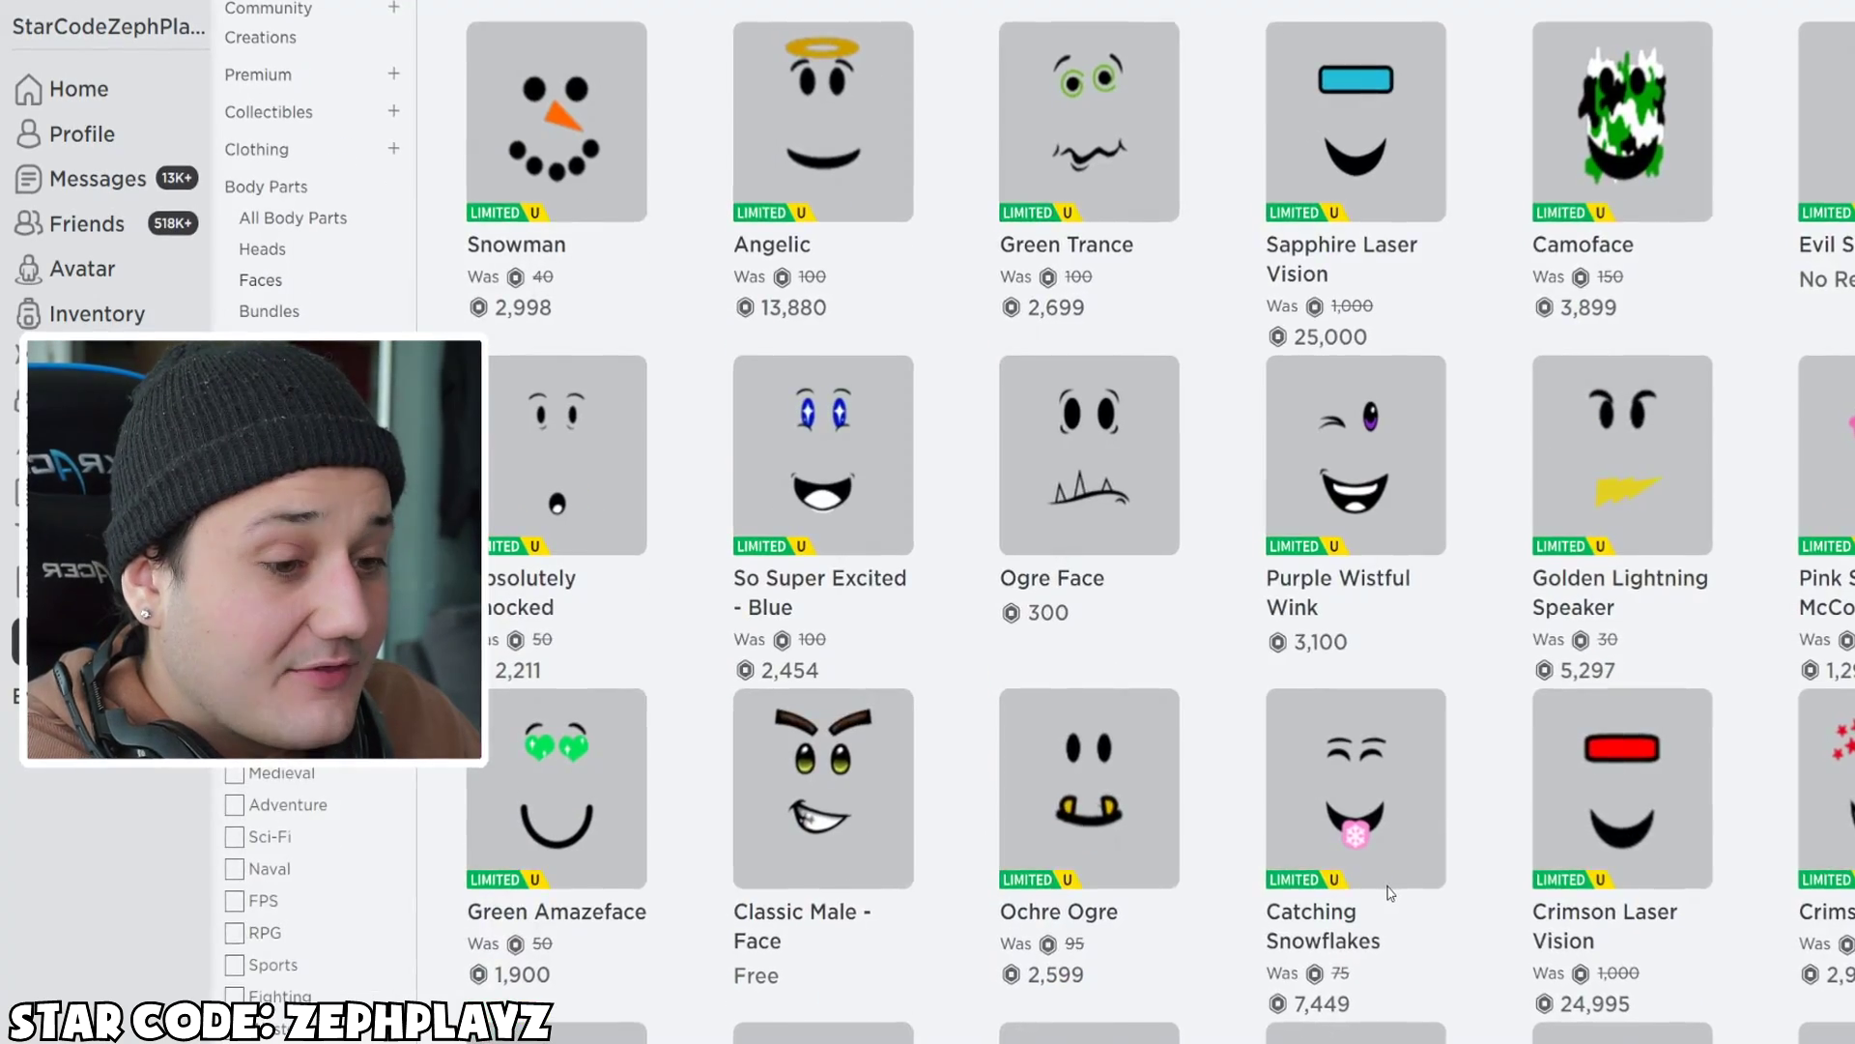
{"action": "scroll", "coordinate": [1390, 893], "scroll_direction": "up", "scroll_amount": 6}
- Search faces for =) and buy the =) face for 28 Robux
{"action": "left_click", "coordinate": [1614, 197]}
{"action": "type", "text": "a"}
{"action": "key", "text": "Return"}
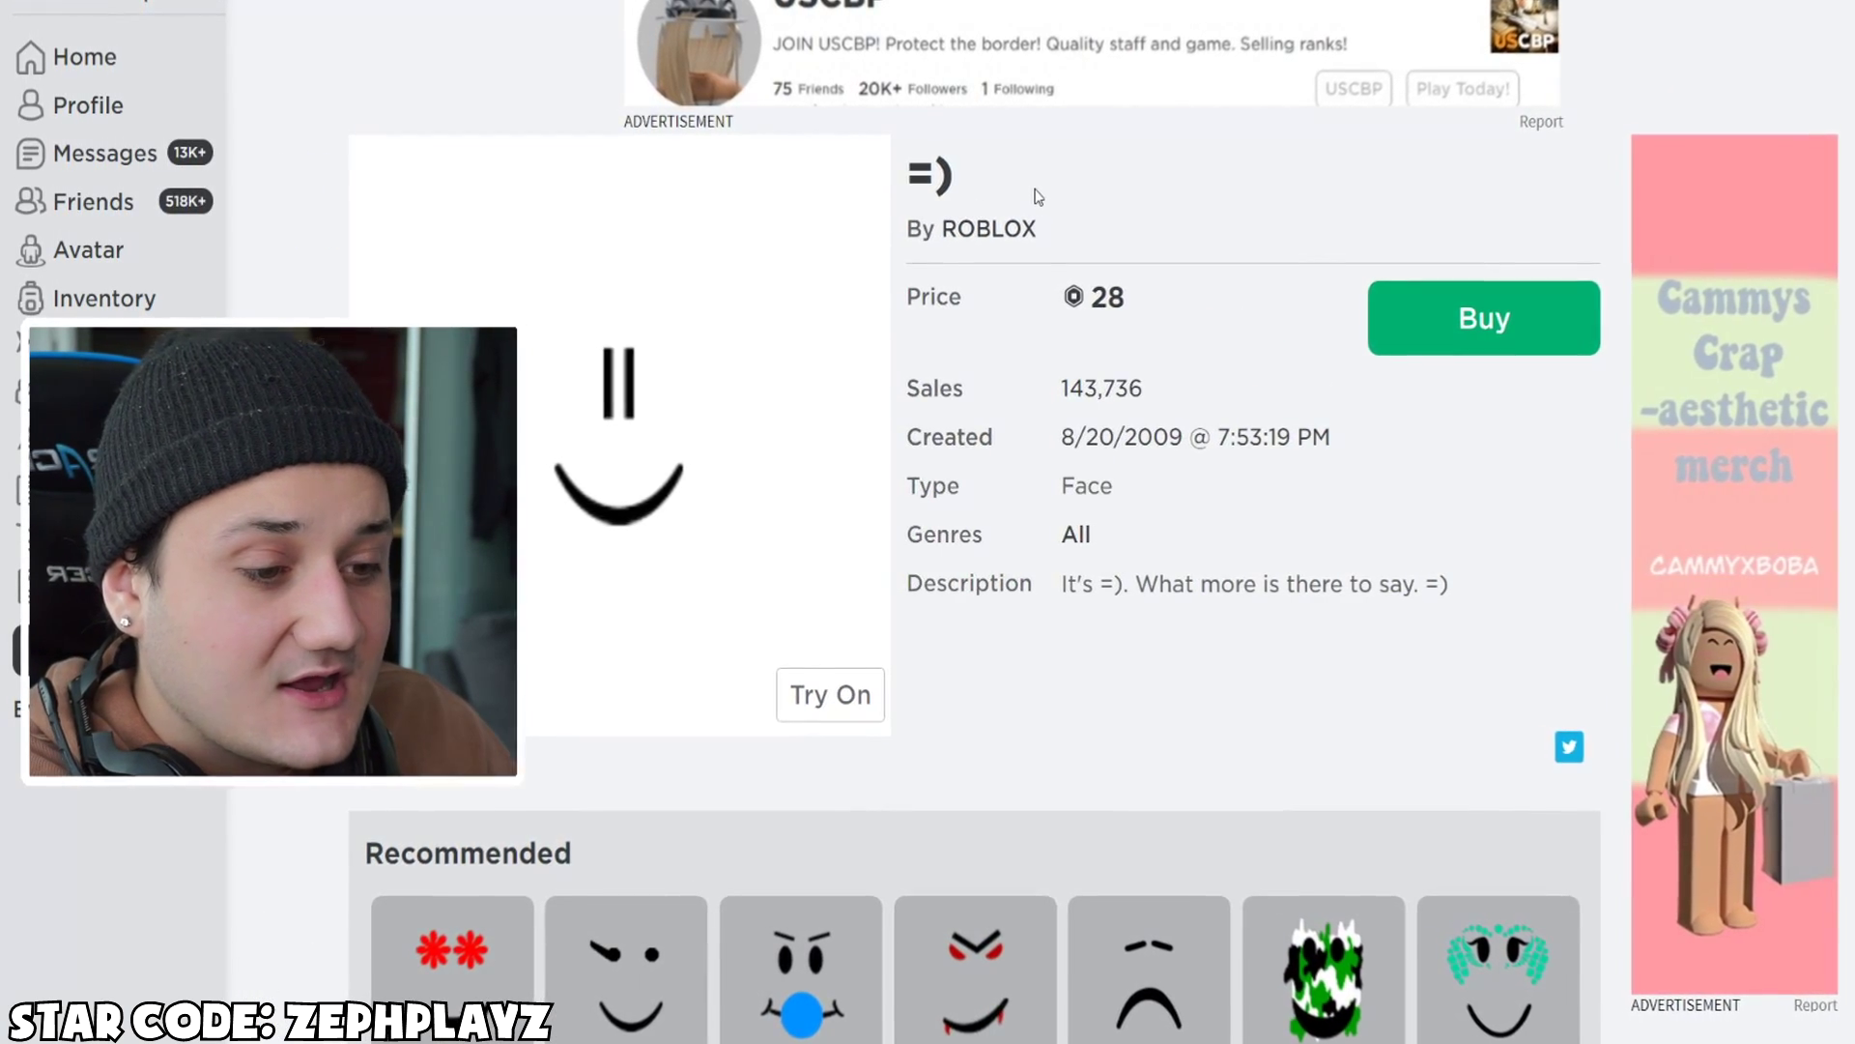
{"action": "scroll", "coordinate": [1038, 197], "scroll_direction": "down", "scroll_amount": 4}
{"action": "scroll", "coordinate": [1038, 197], "scroll_direction": "up", "scroll_amount": 4}
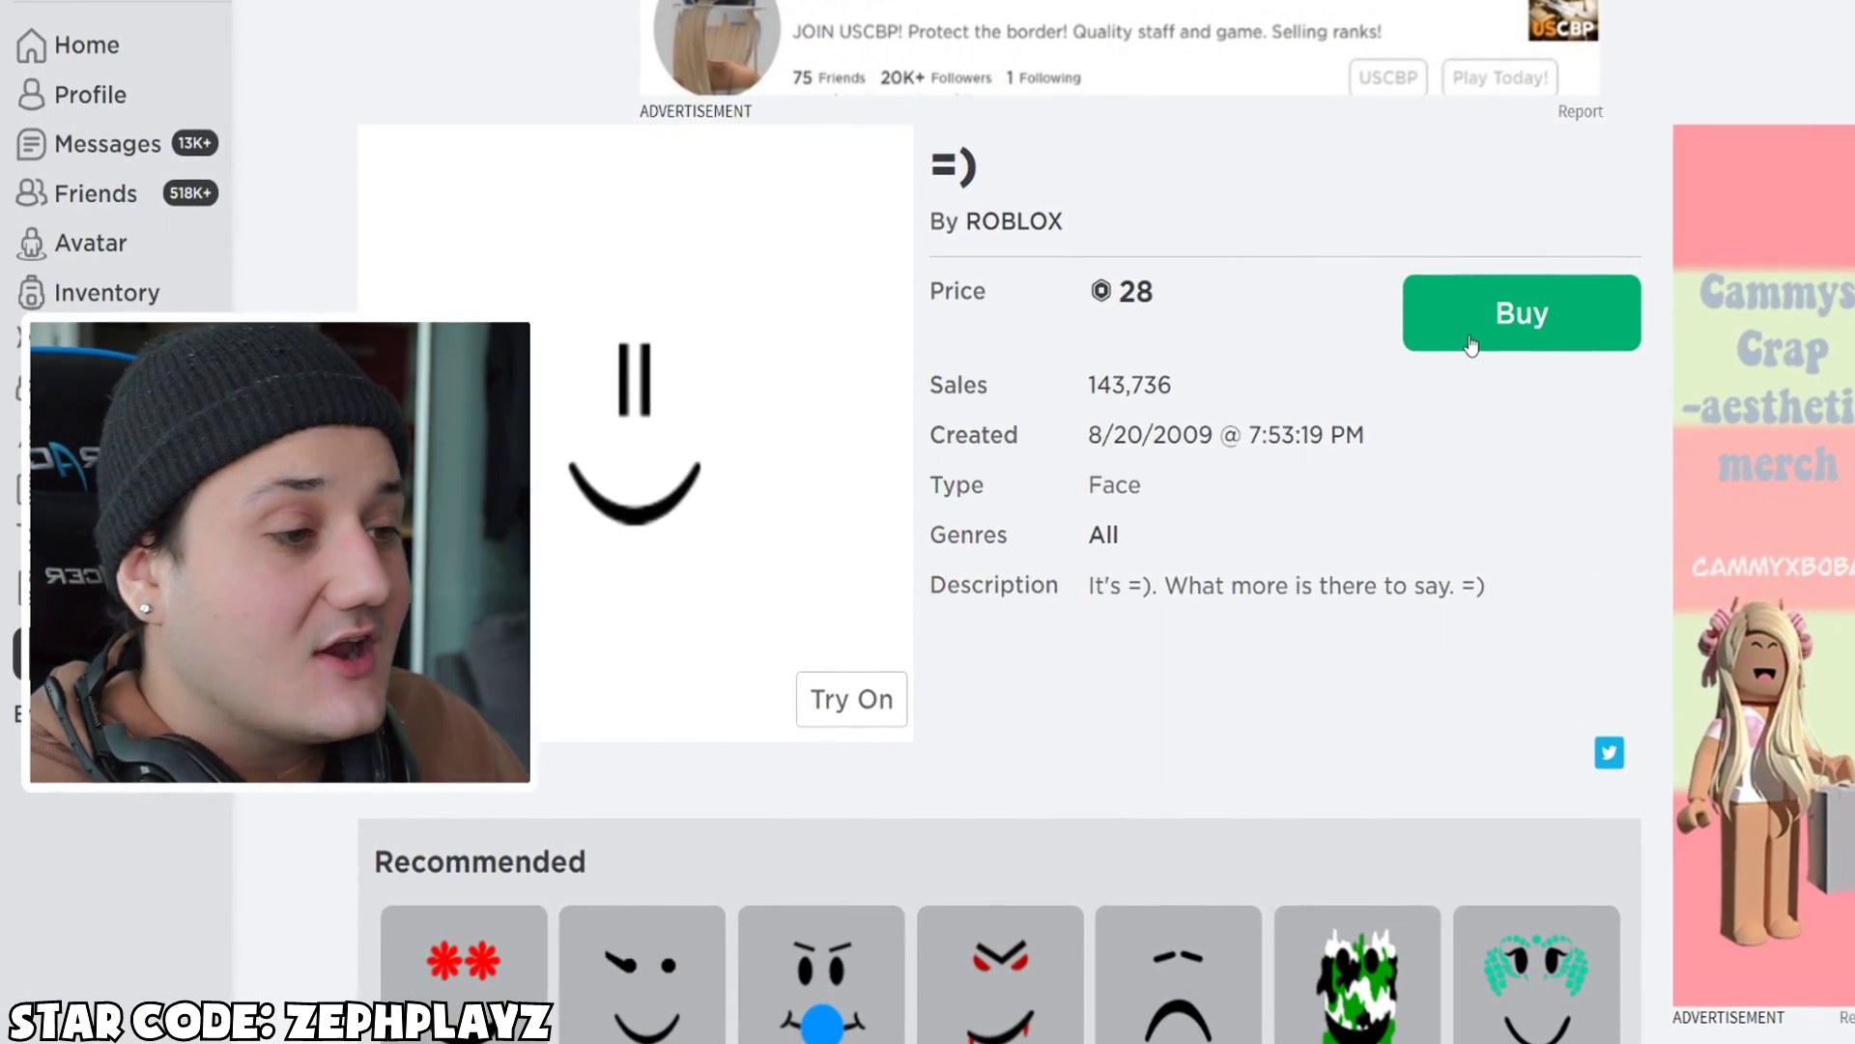
{"action": "left_click", "coordinate": [1495, 329]}
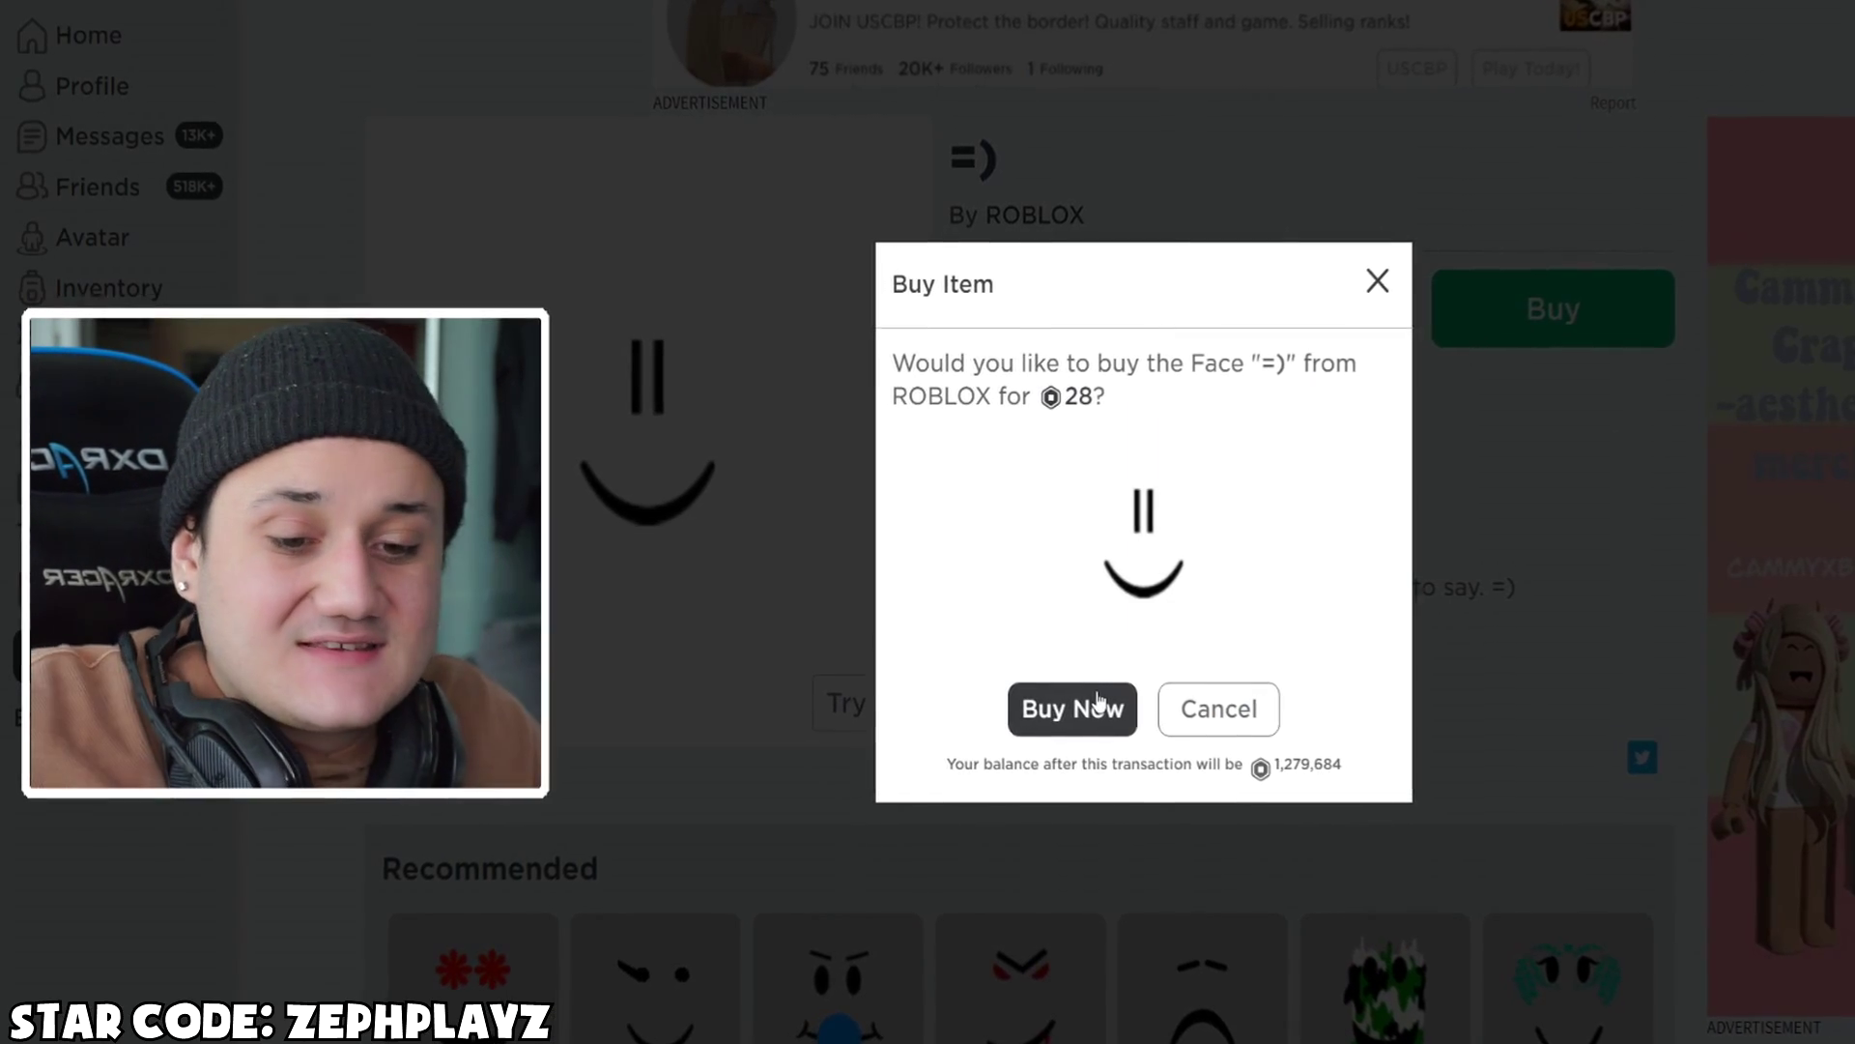
{"action": "left_click", "coordinate": [1099, 707]}
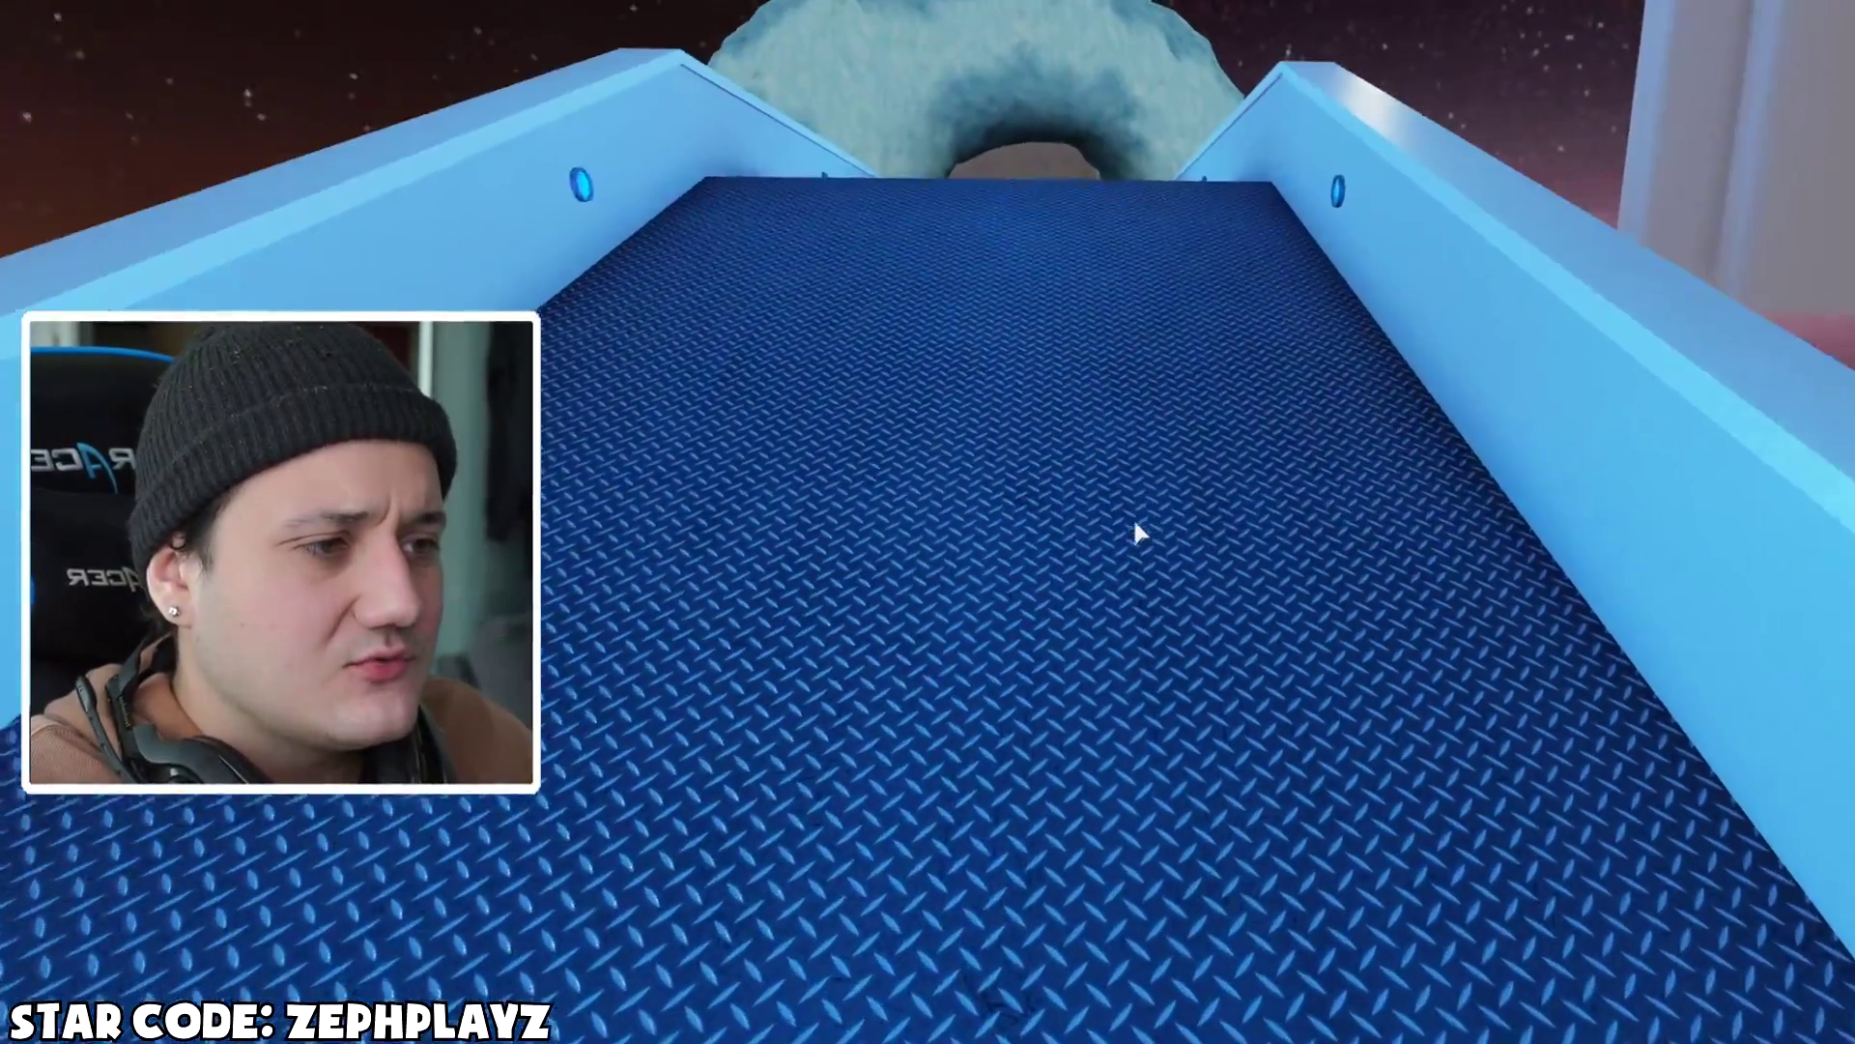
- Zoom out to third person and walk the avatar around the space station
{"action": "scroll", "coordinate": [1136, 530], "scroll_direction": "down", "scroll_amount": 3}
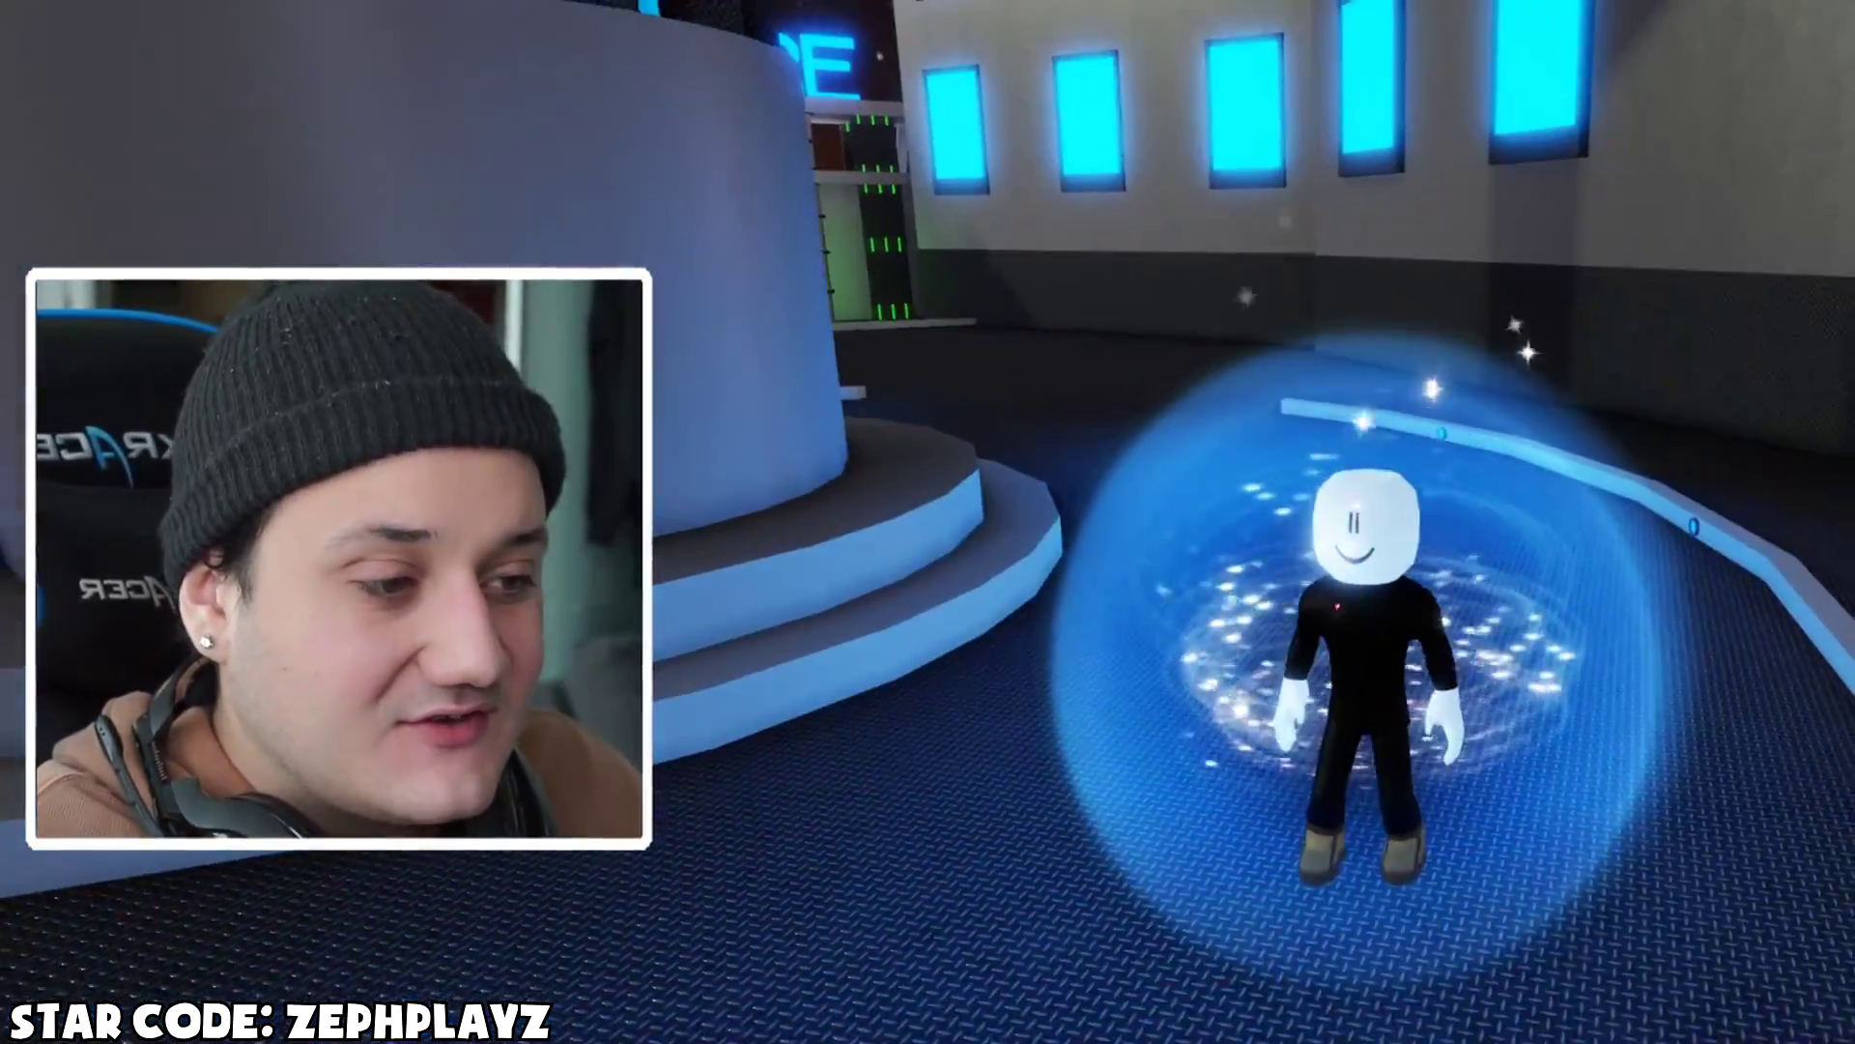
{"action": "key", "text": "d"}
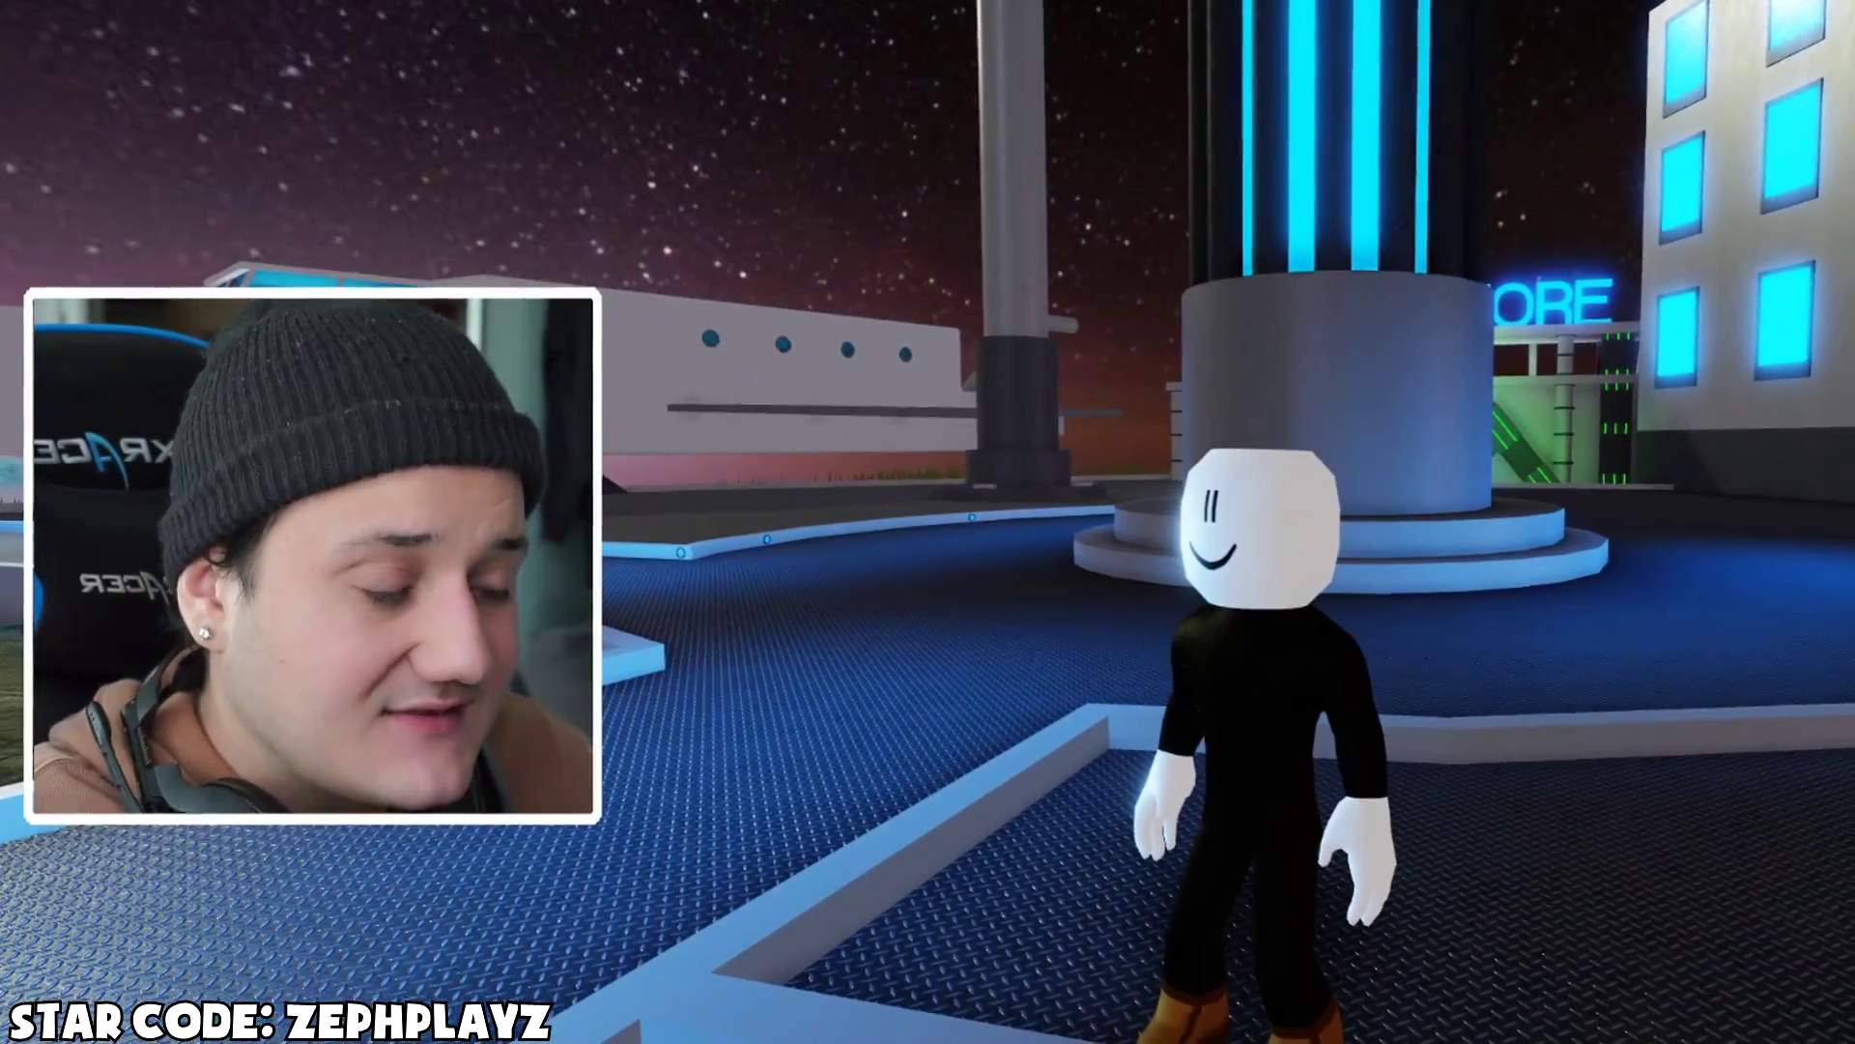
{"action": "key", "text": "a"}
{"action": "key", "text": "s"}
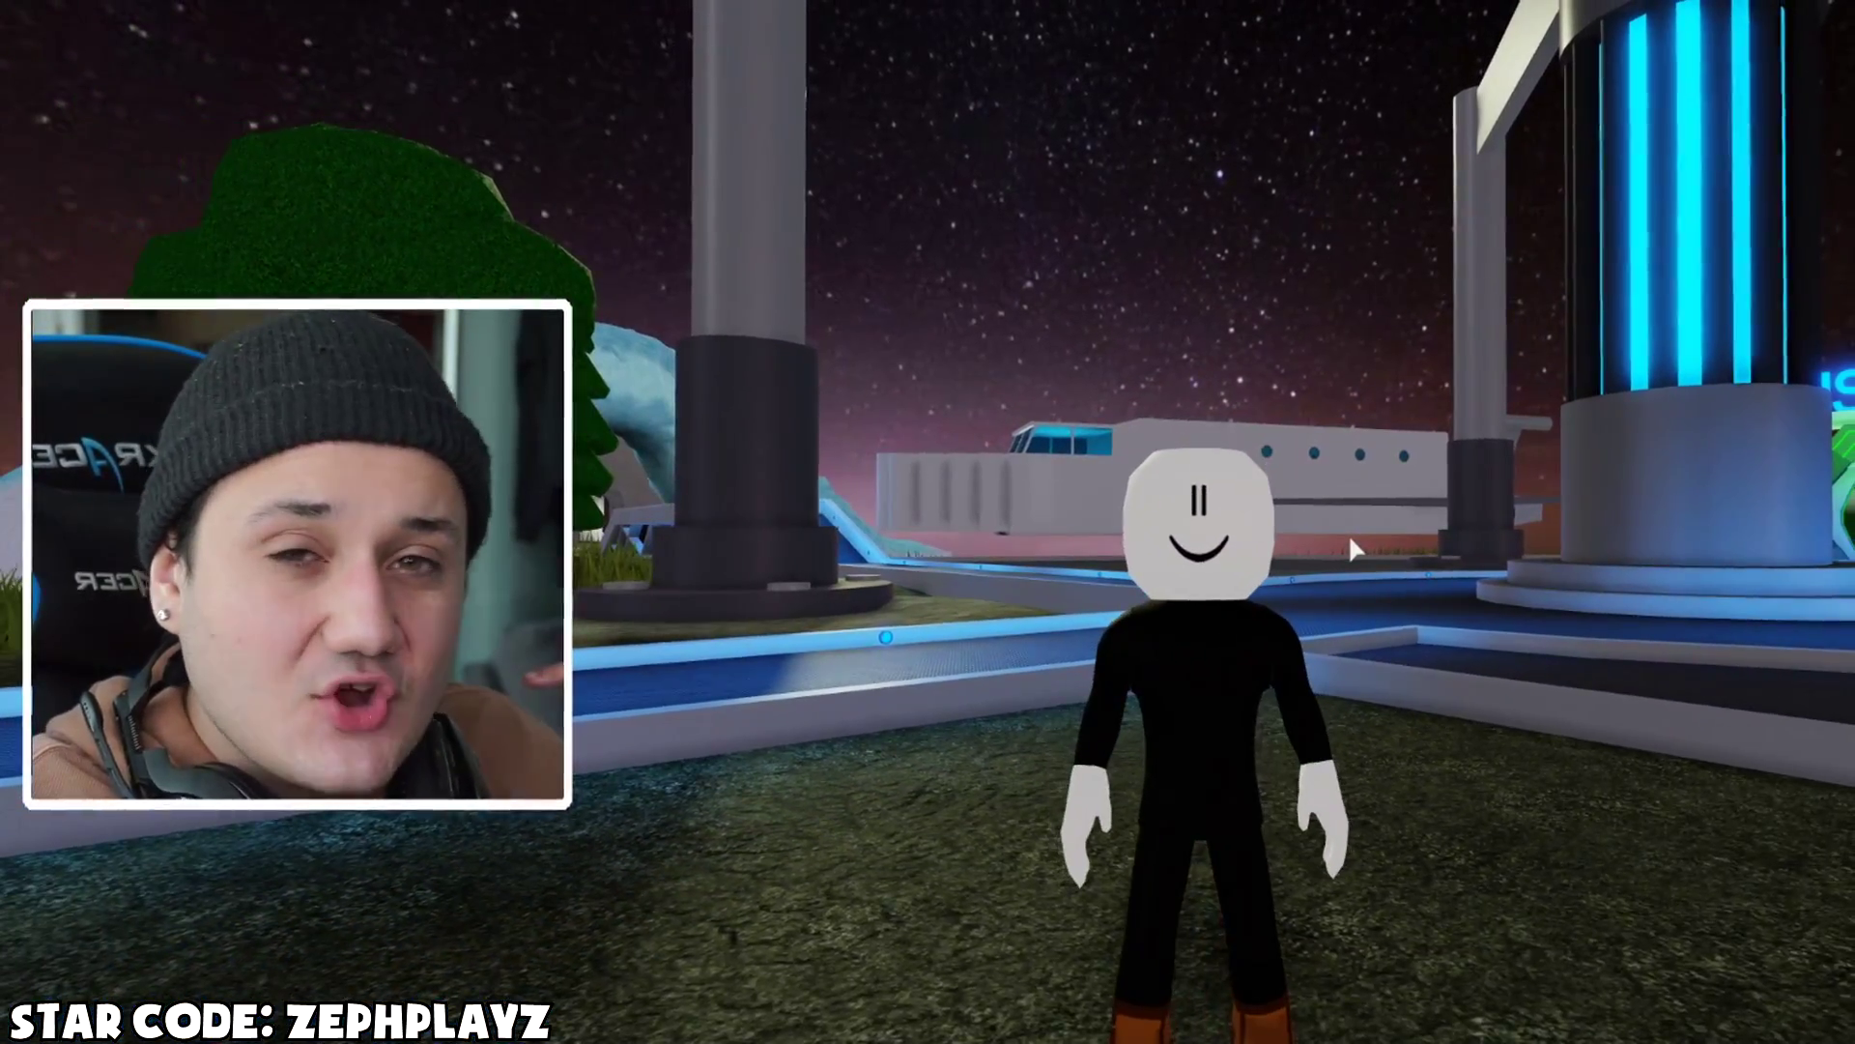
{"action": "key", "text": "s"}
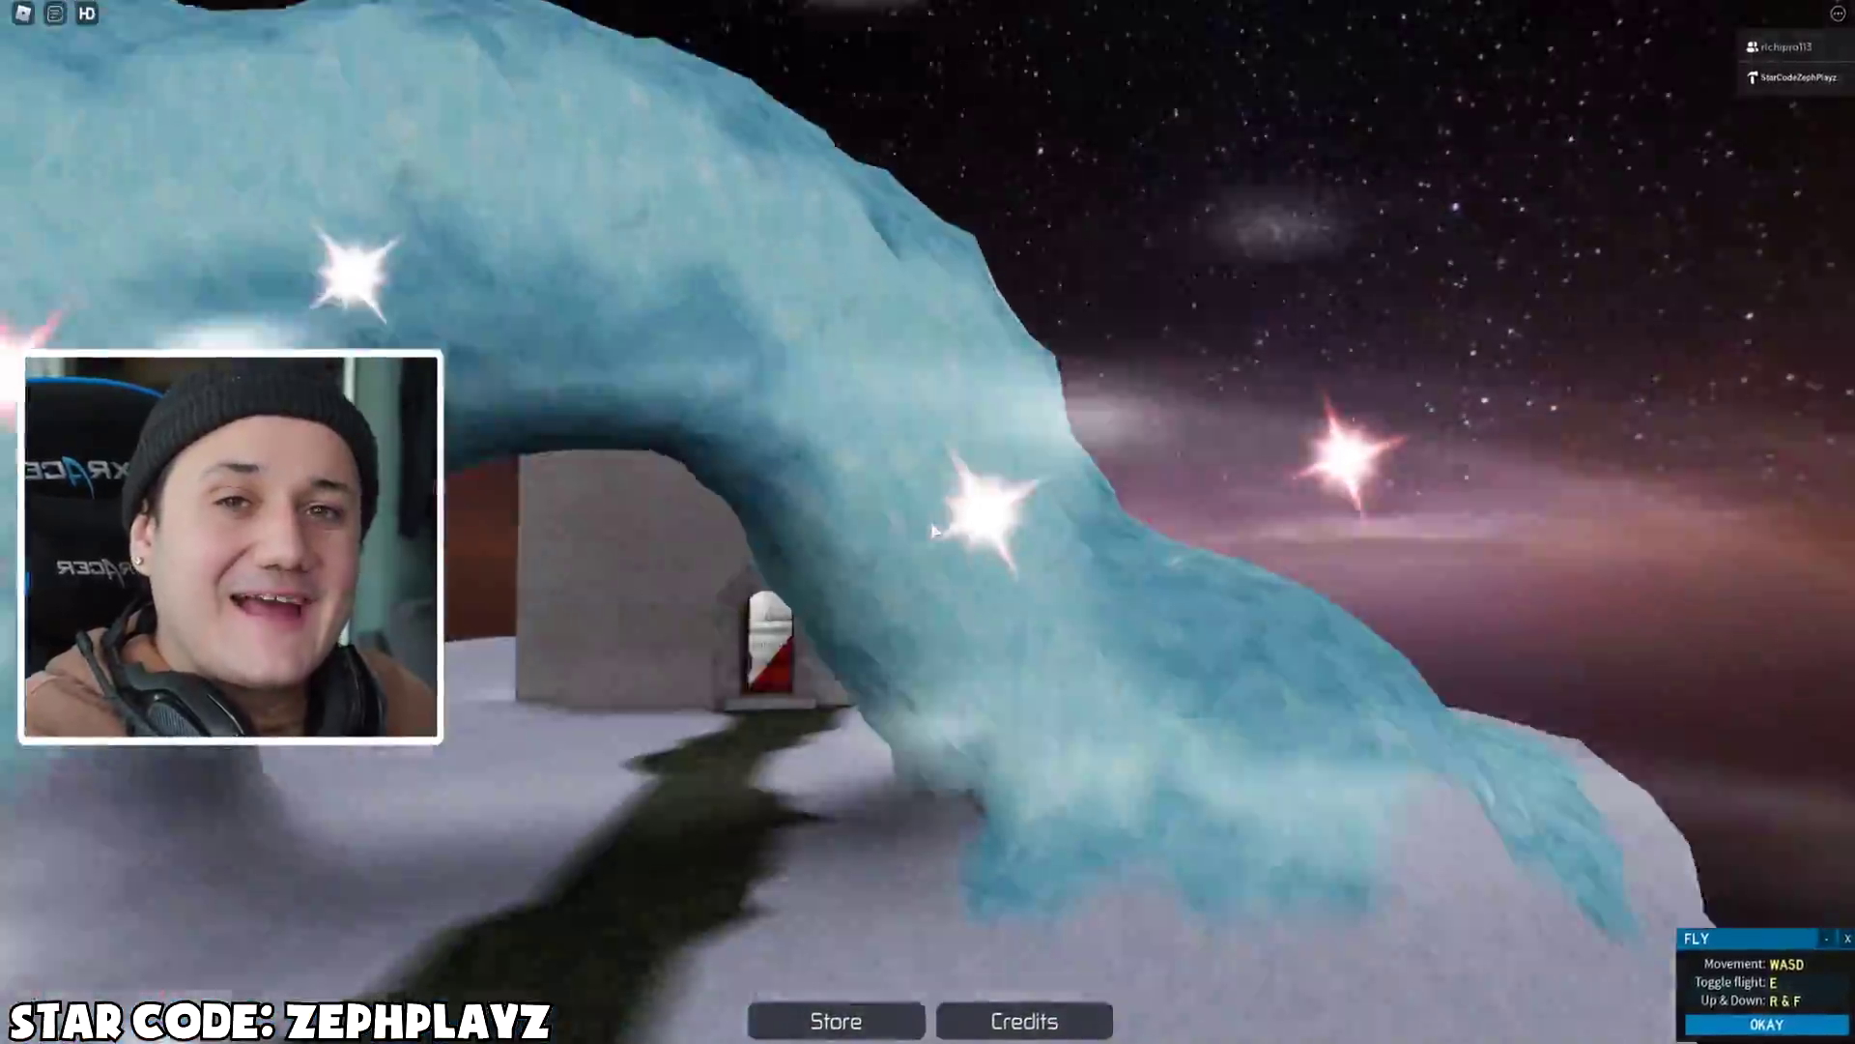
- Fly through the ice arch into the throne room and down the hall
{"action": "key", "text": "w"}
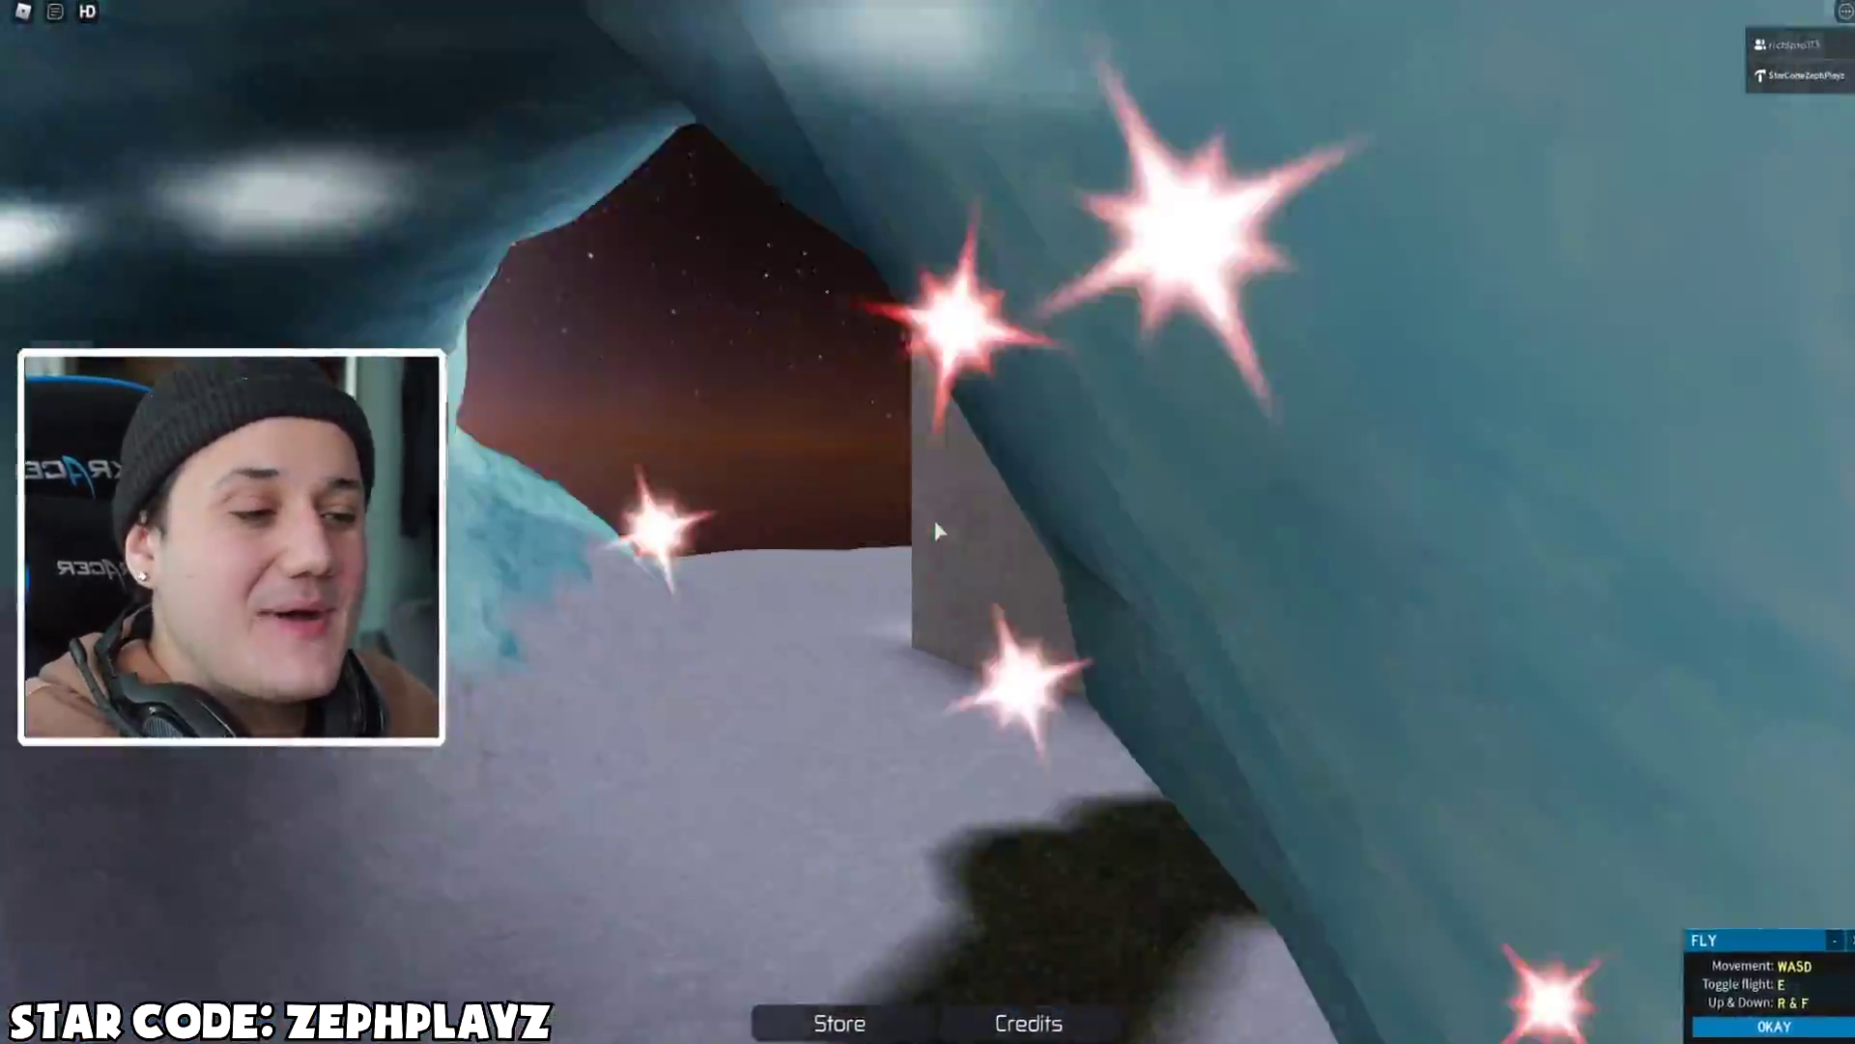
{"action": "key", "text": "w"}
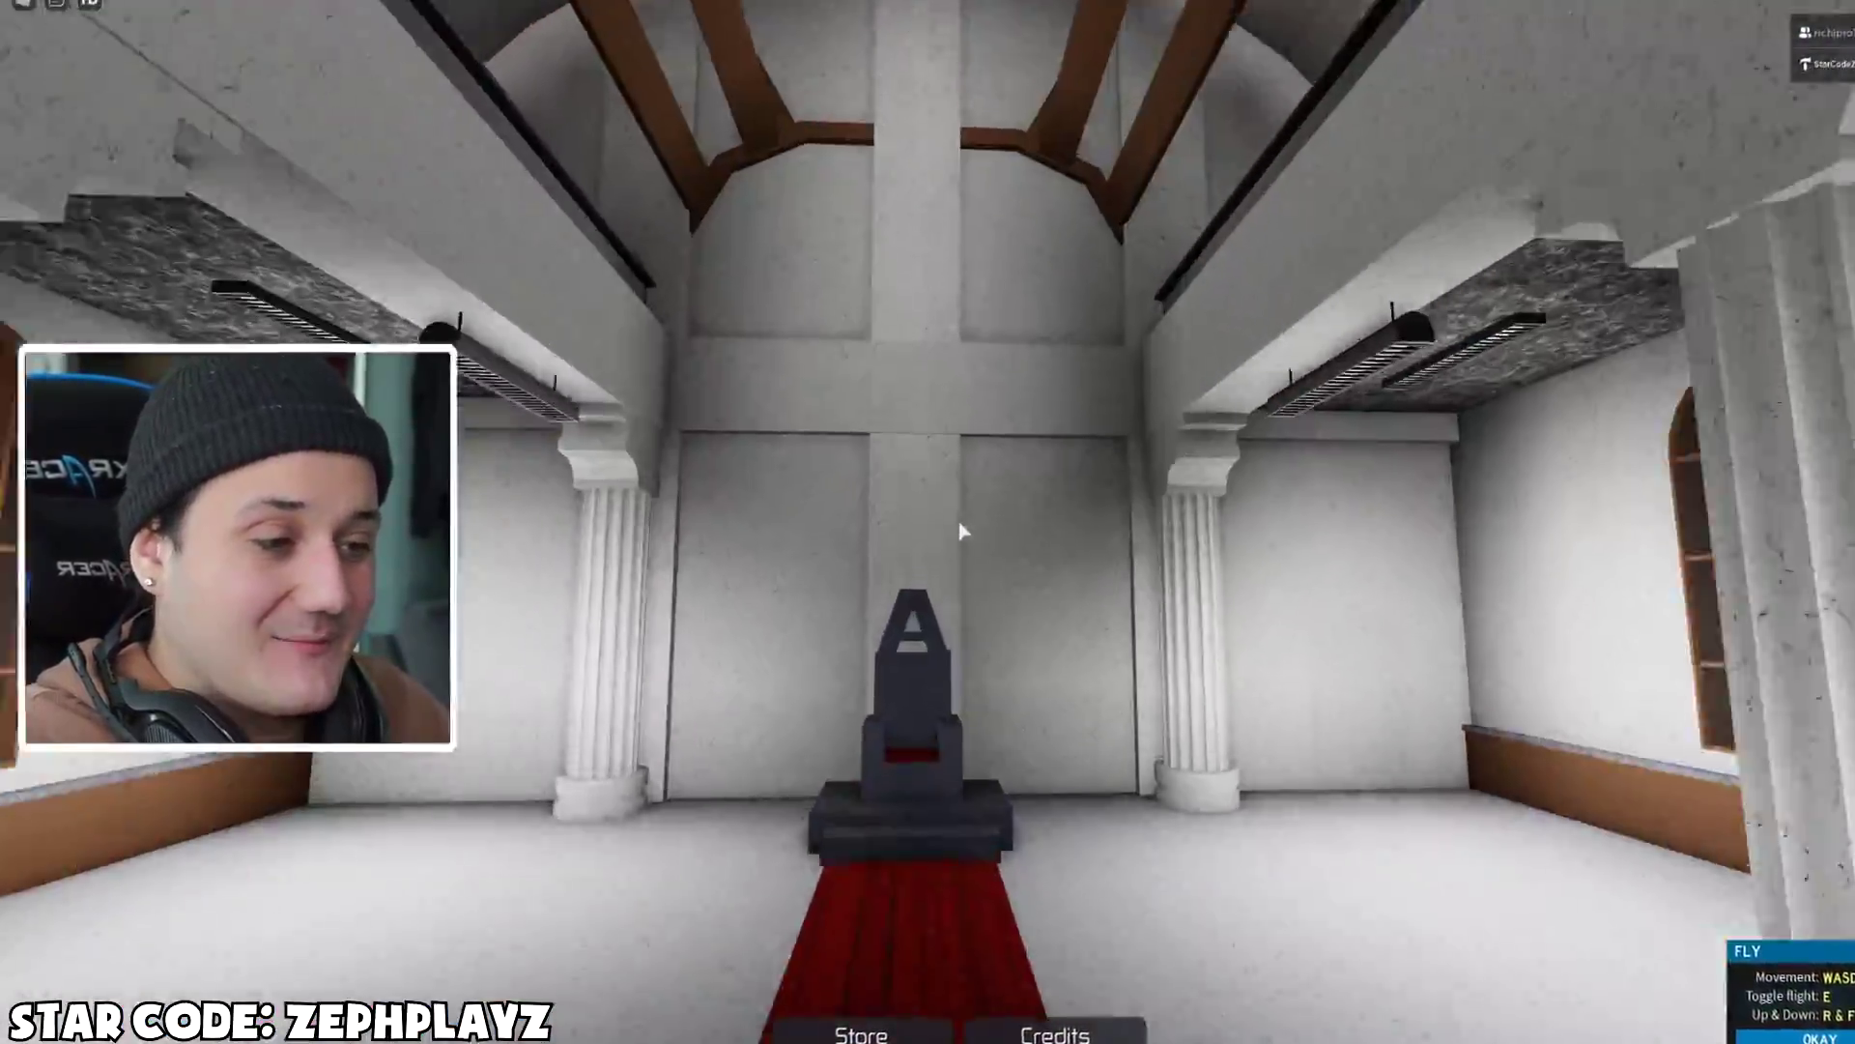
{"action": "left_click_drag", "start_coordinate": [961, 532], "coordinate": [976, 531]}
{"action": "key", "text": "w"}
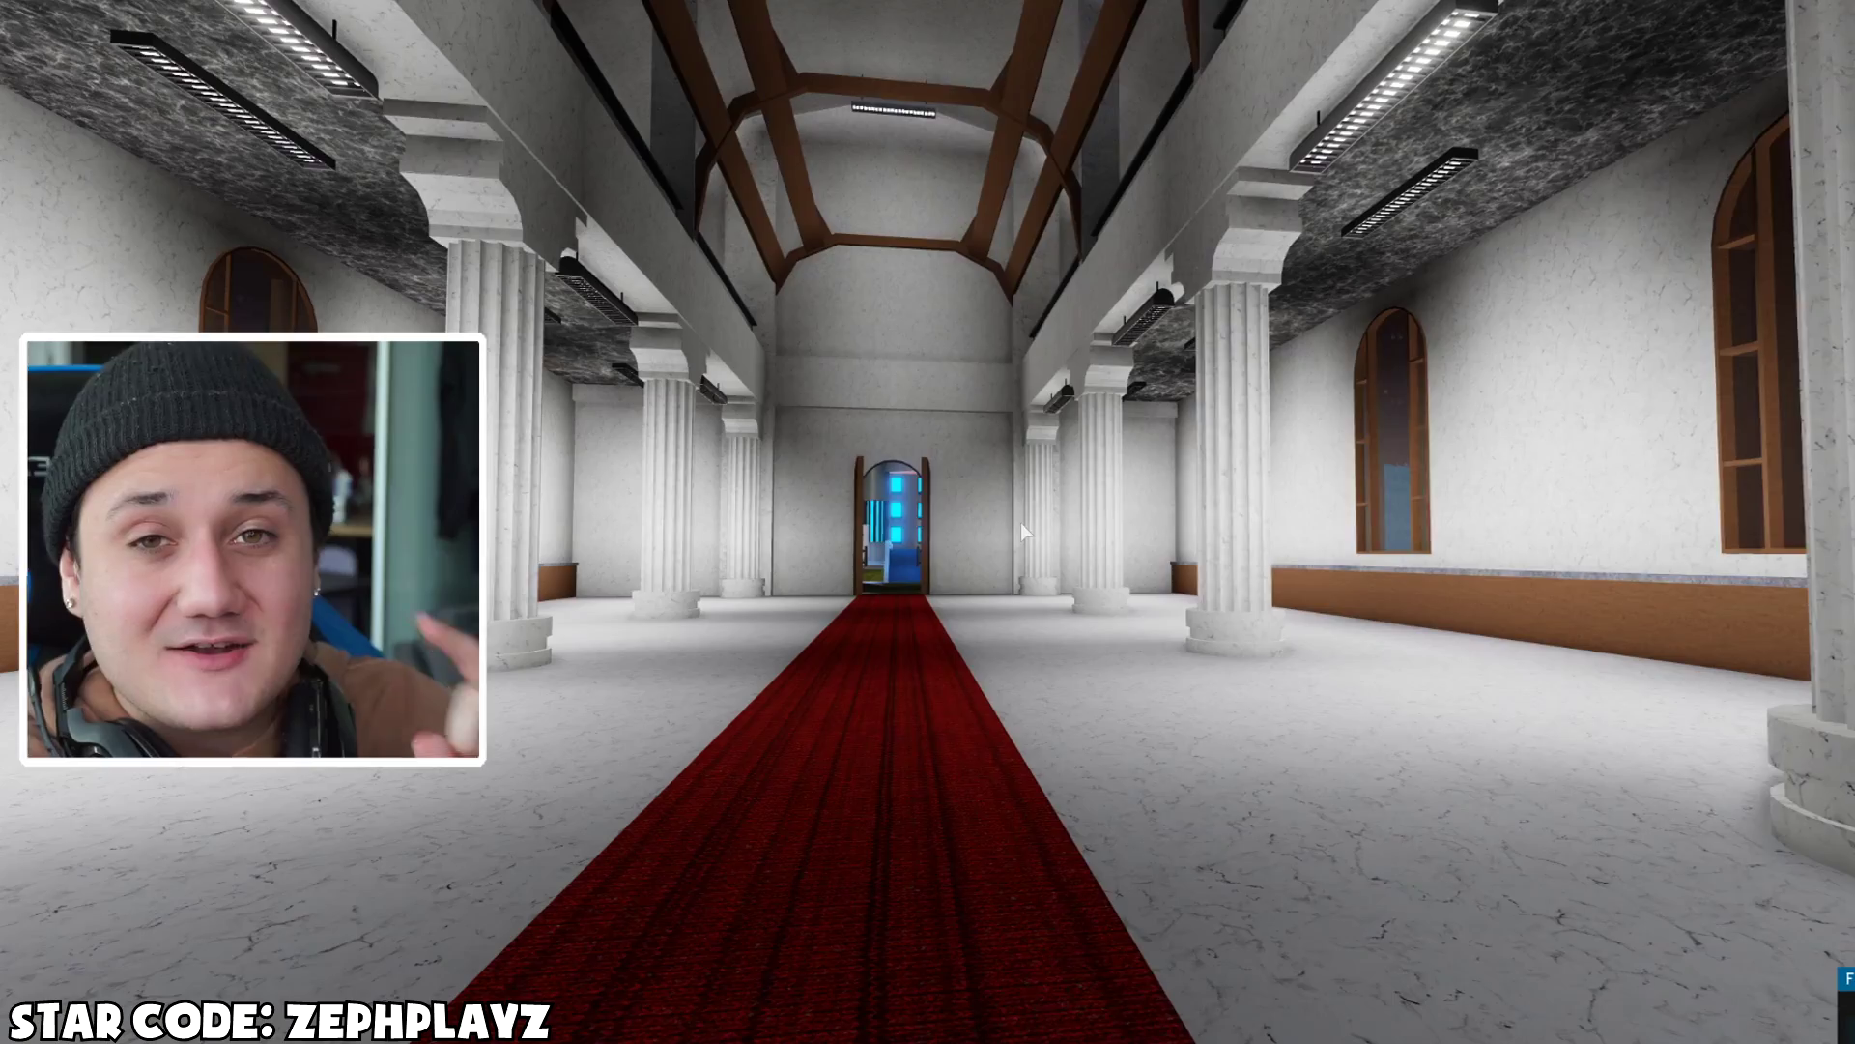
{"action": "key", "text": "w"}
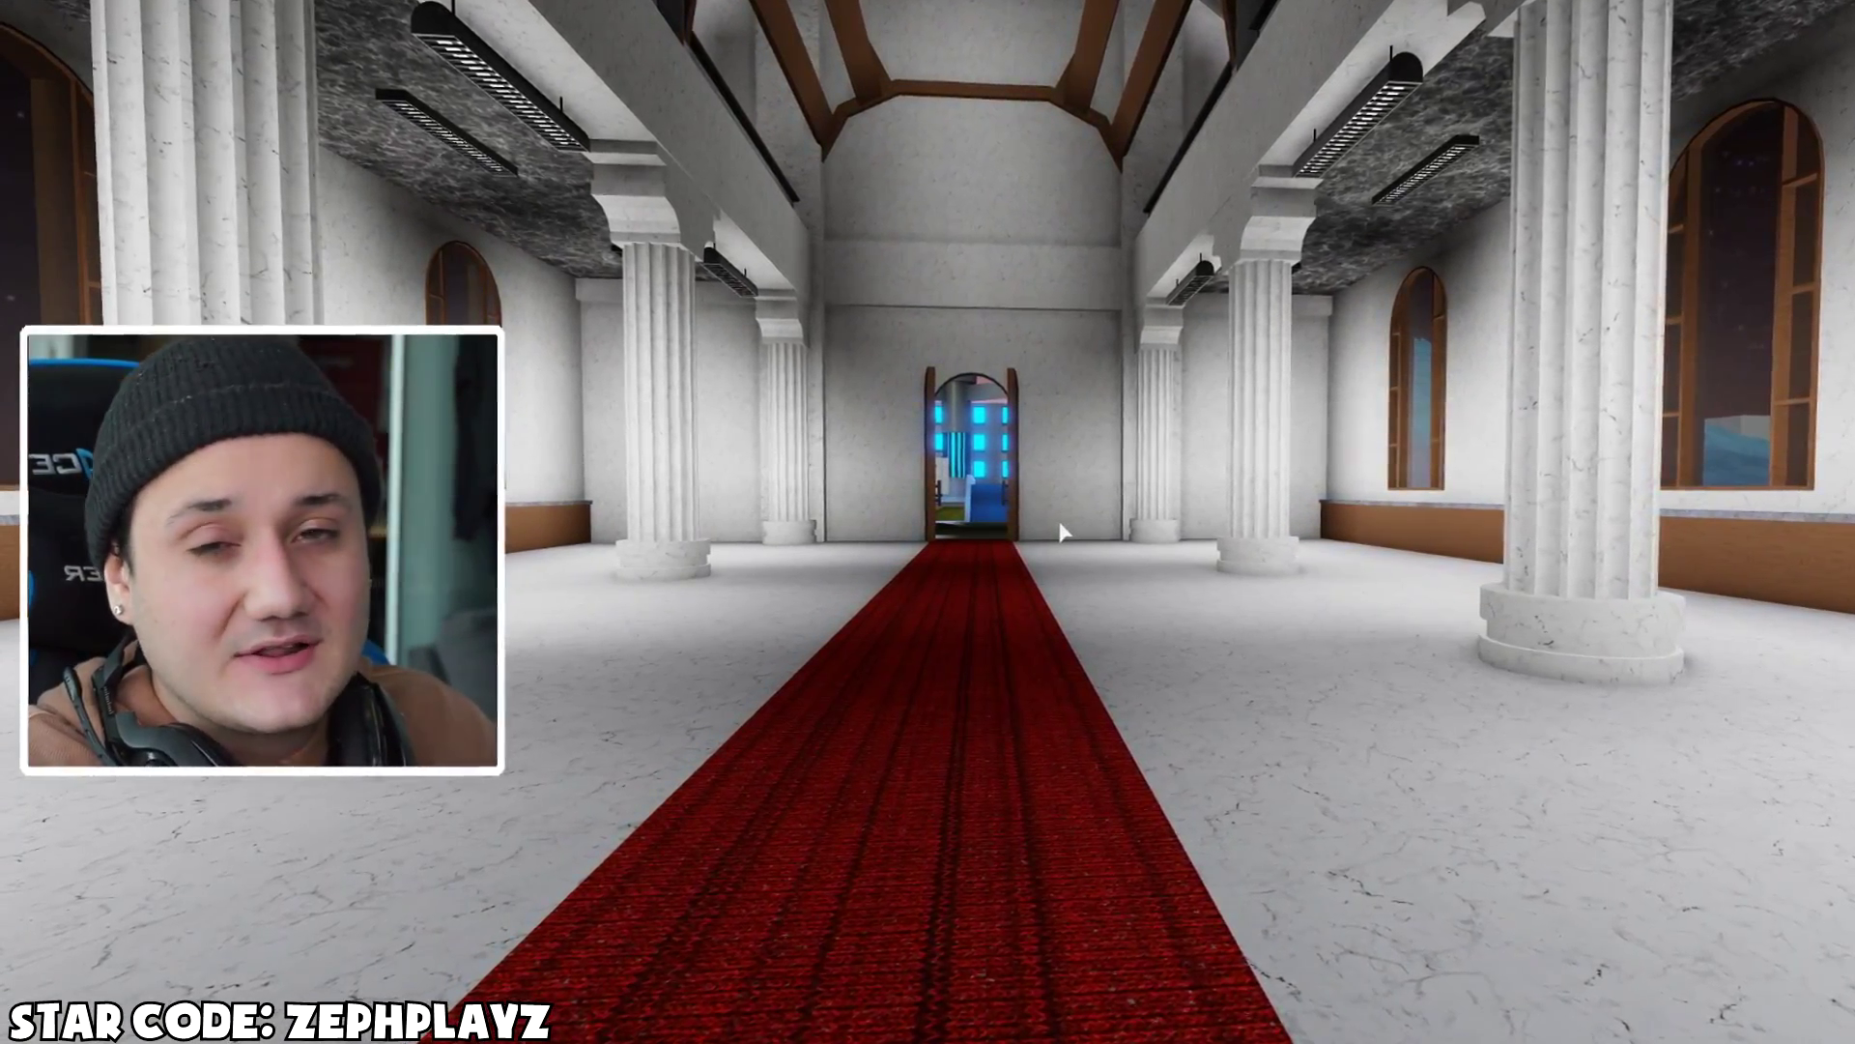
{"action": "key", "text": "w"}
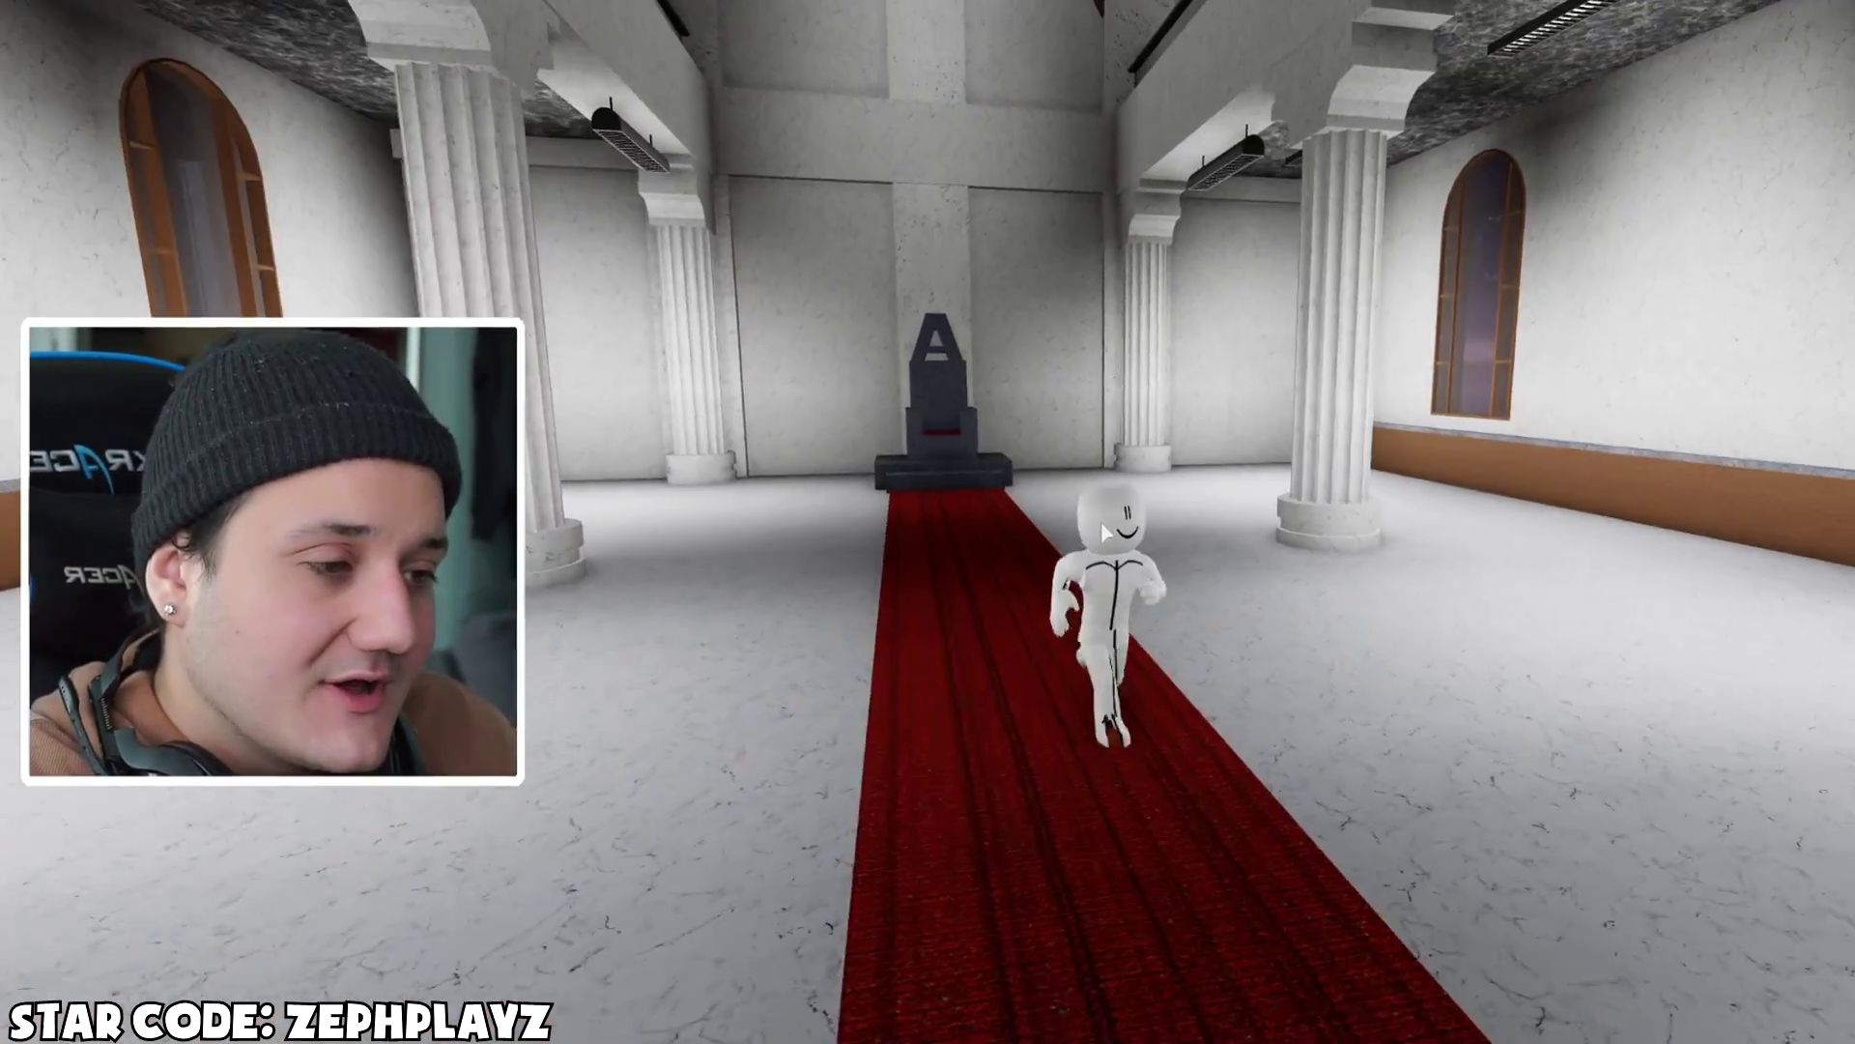
- Walk the avatar along the red carpet and out the hall door
{"action": "key", "text": "s"}
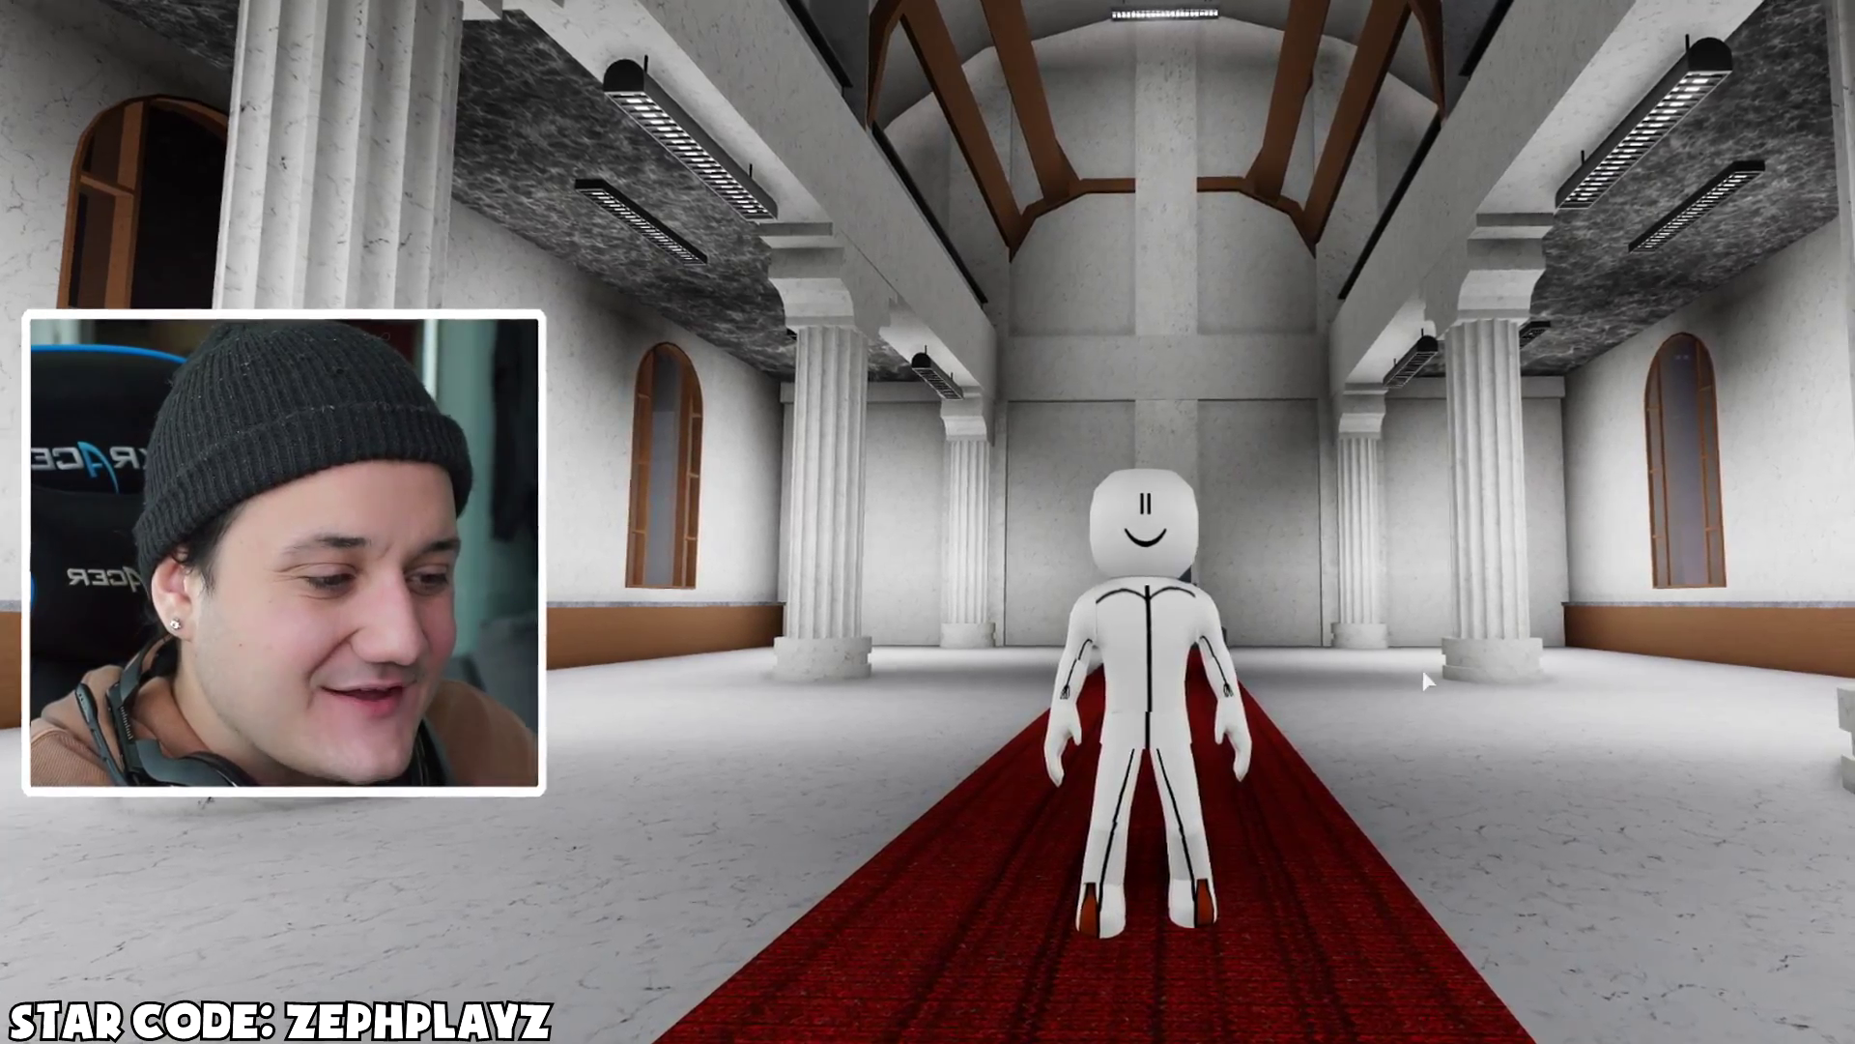
{"action": "key", "text": "w"}
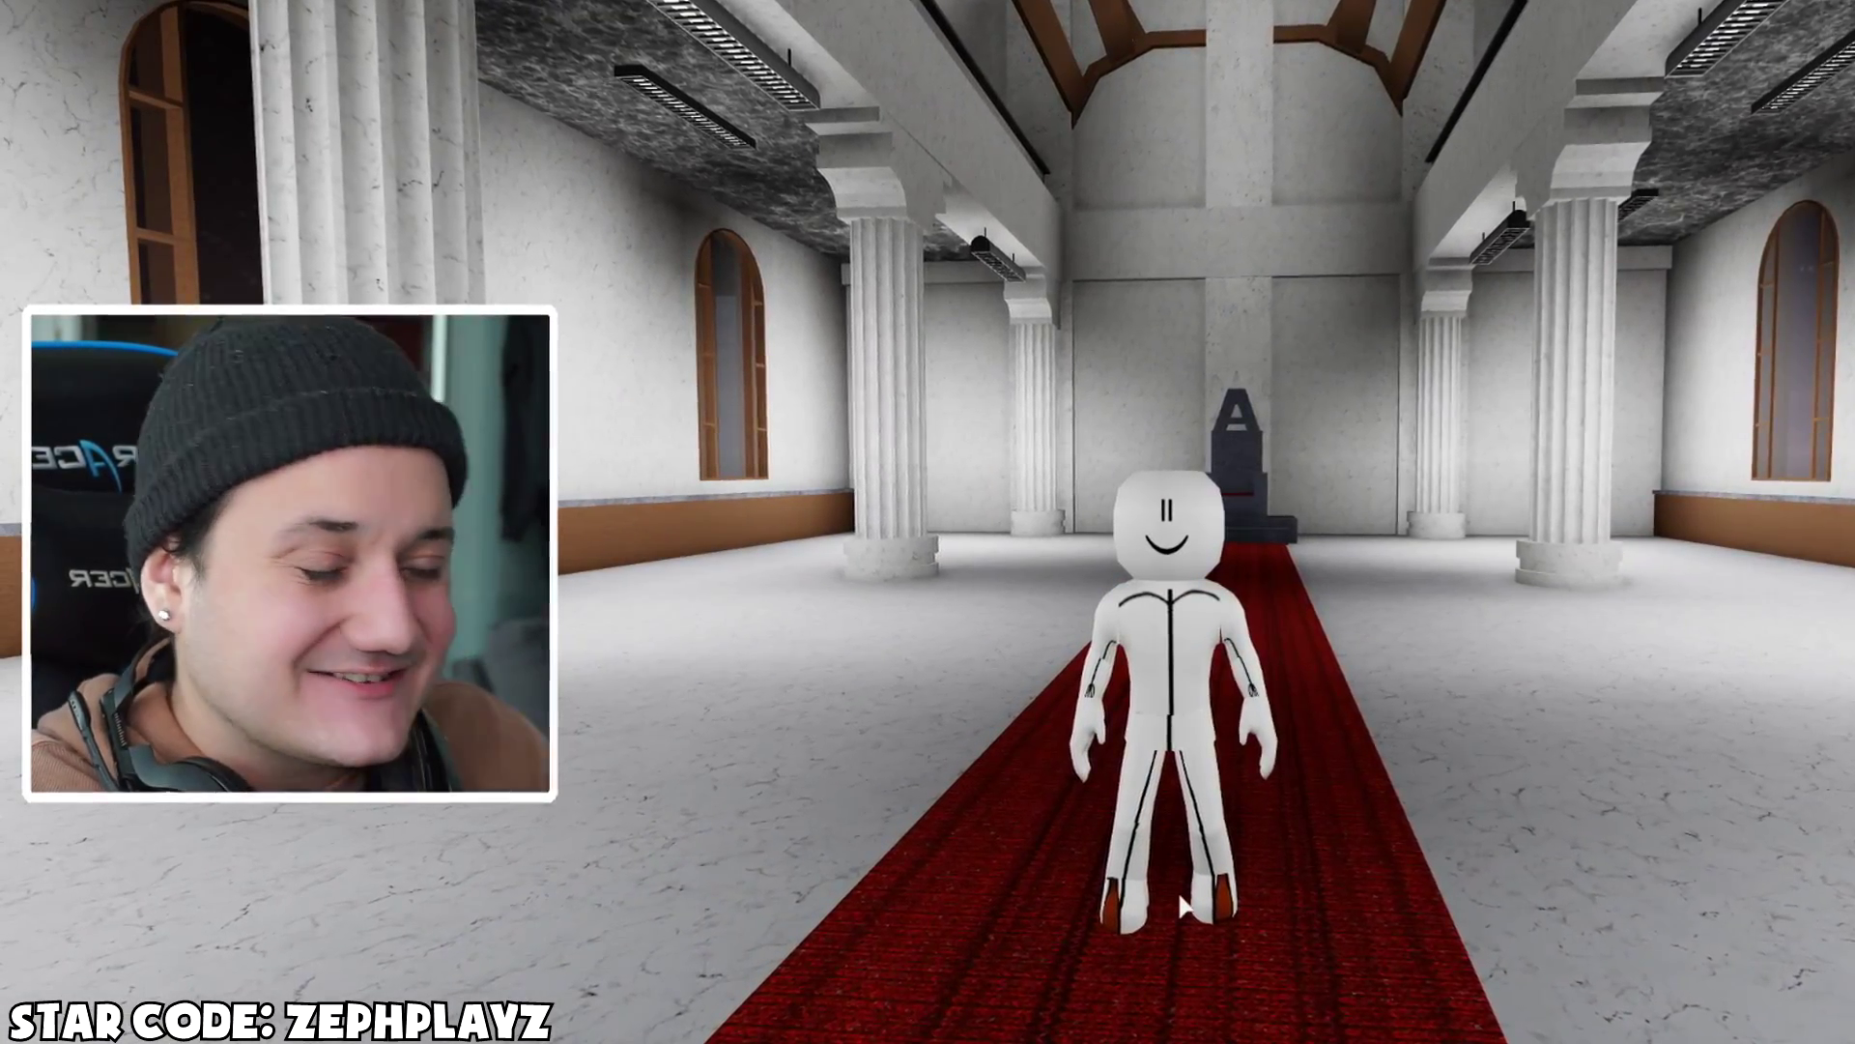
{"action": "key", "text": "w"}
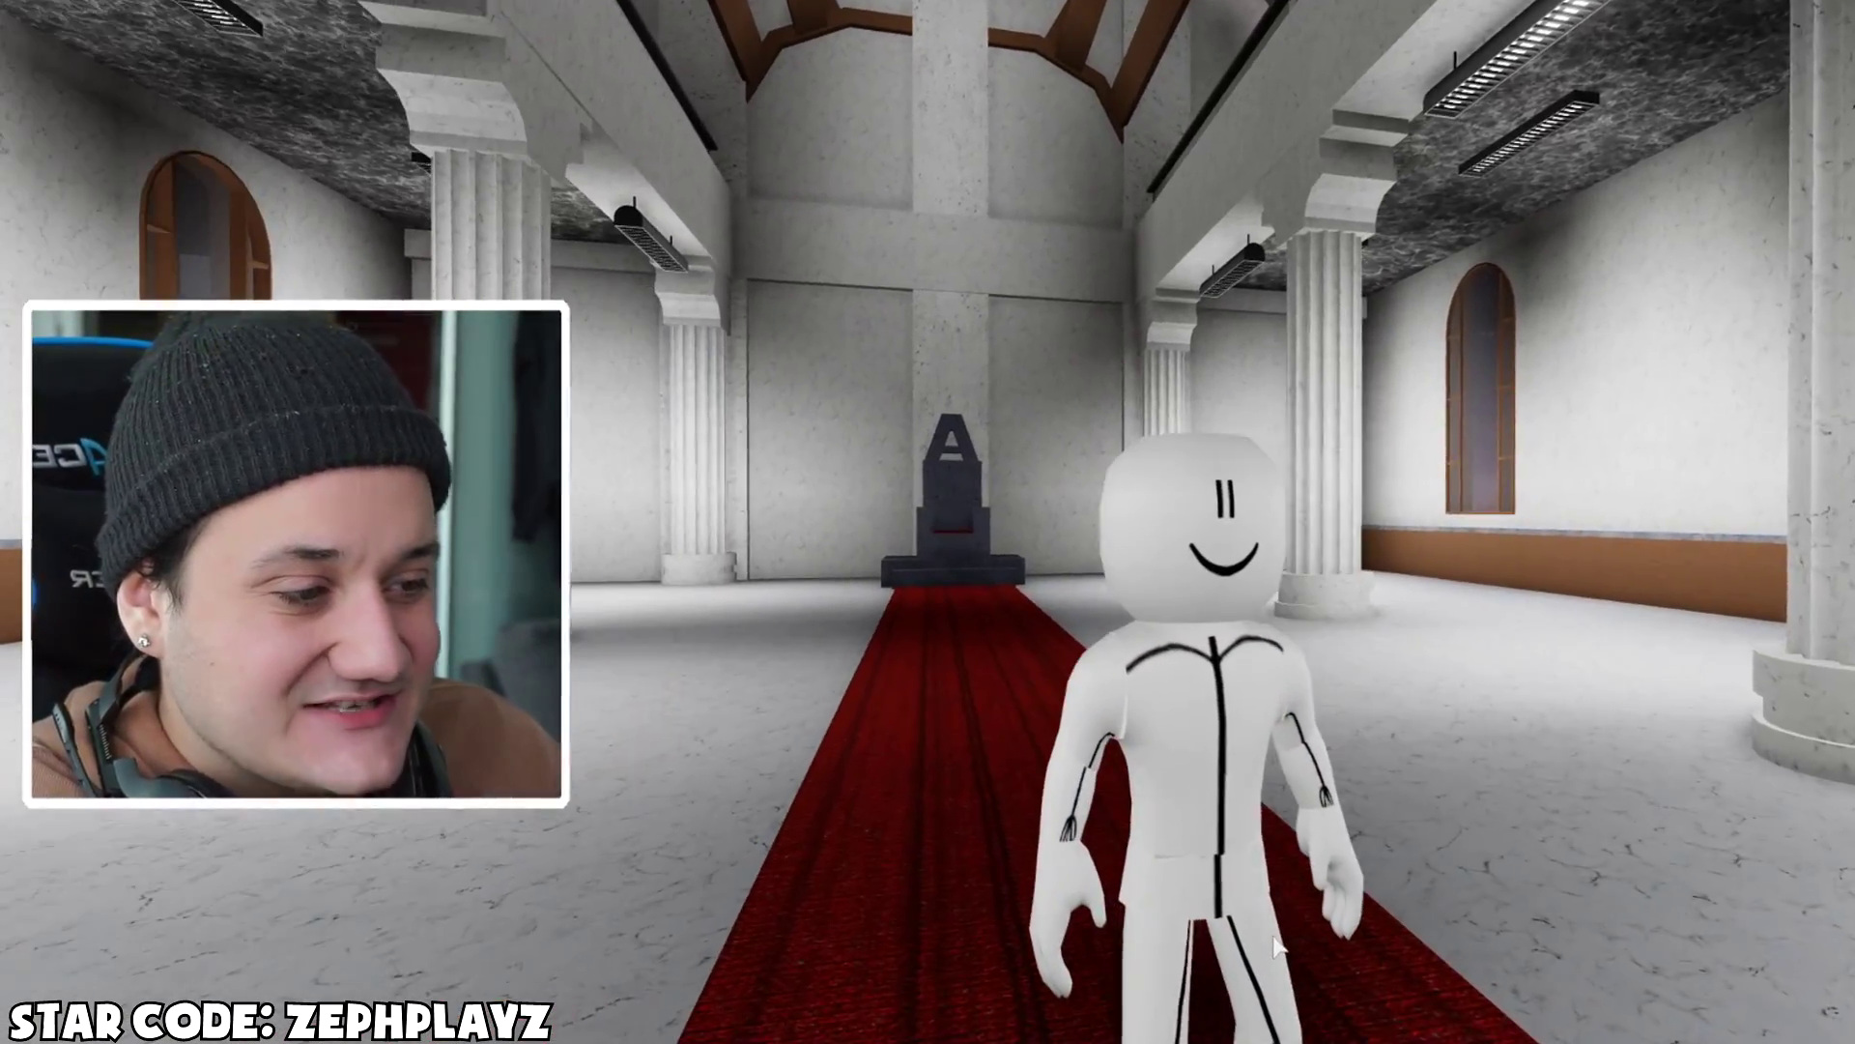
{"action": "key", "text": "w"}
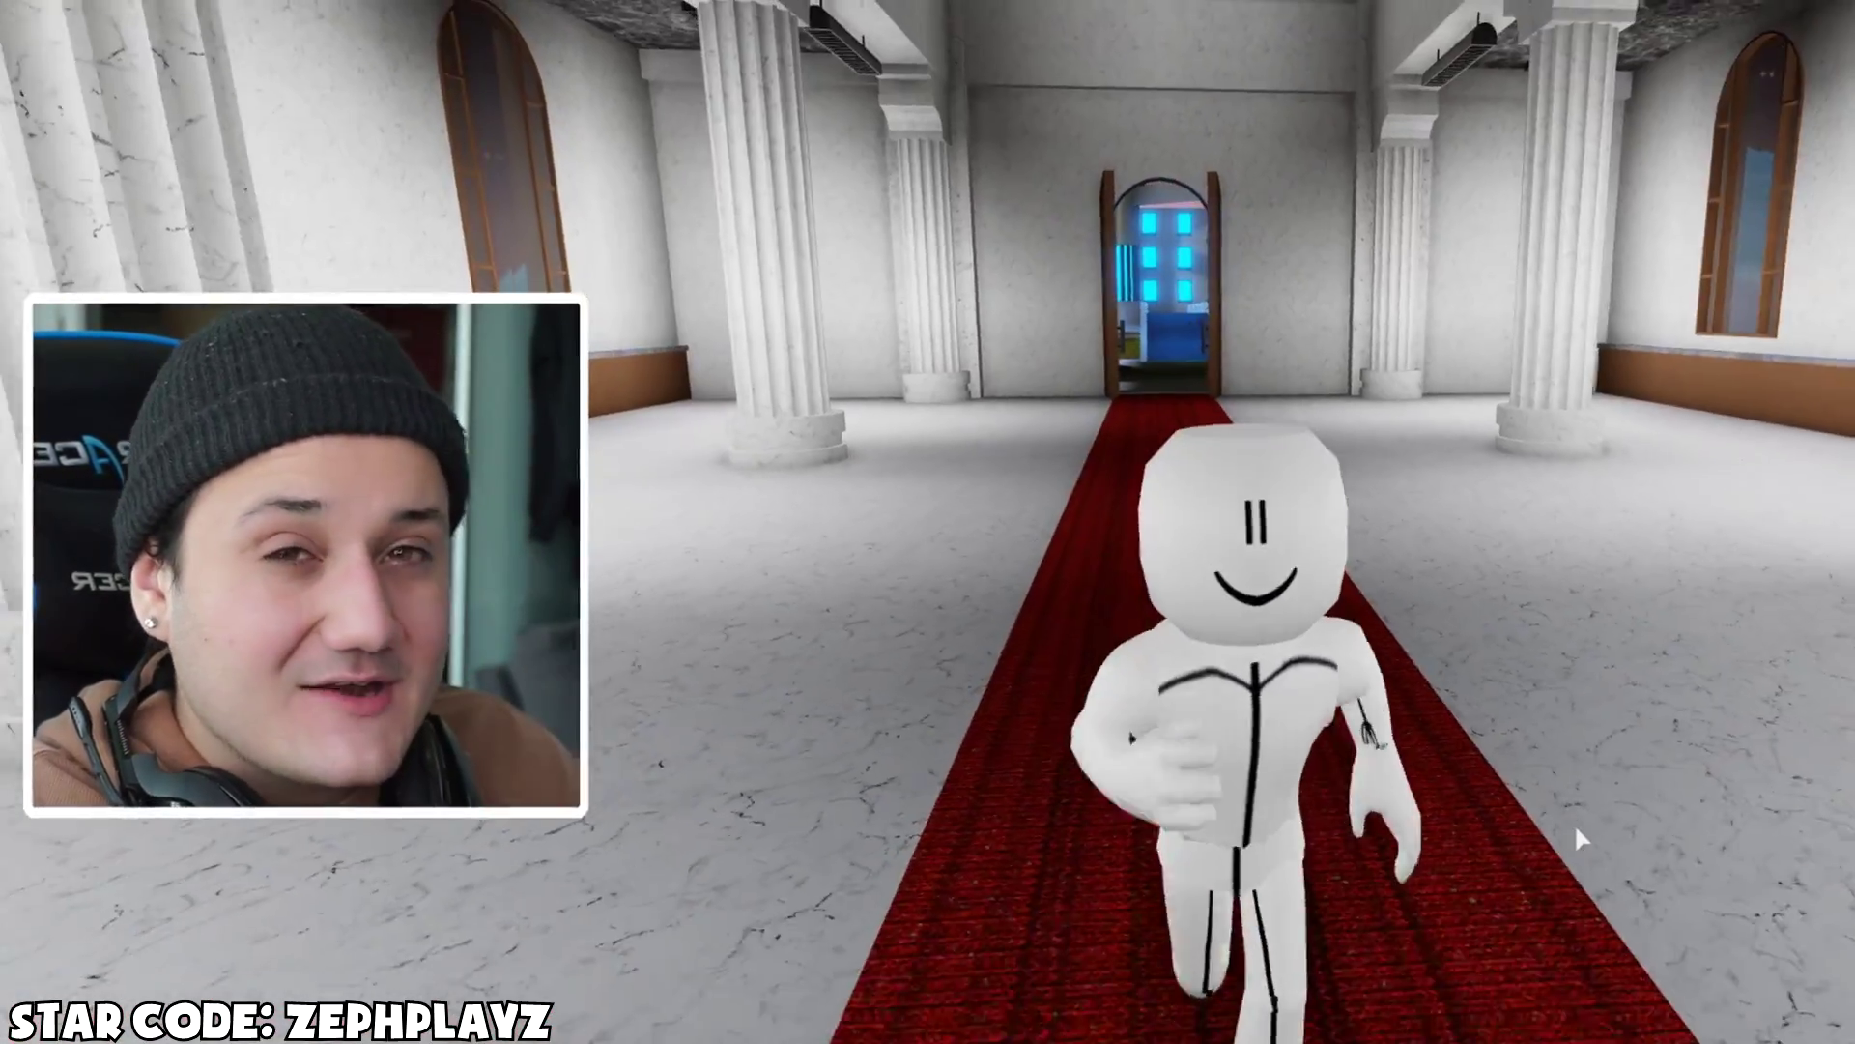
{"action": "key", "text": "s"}
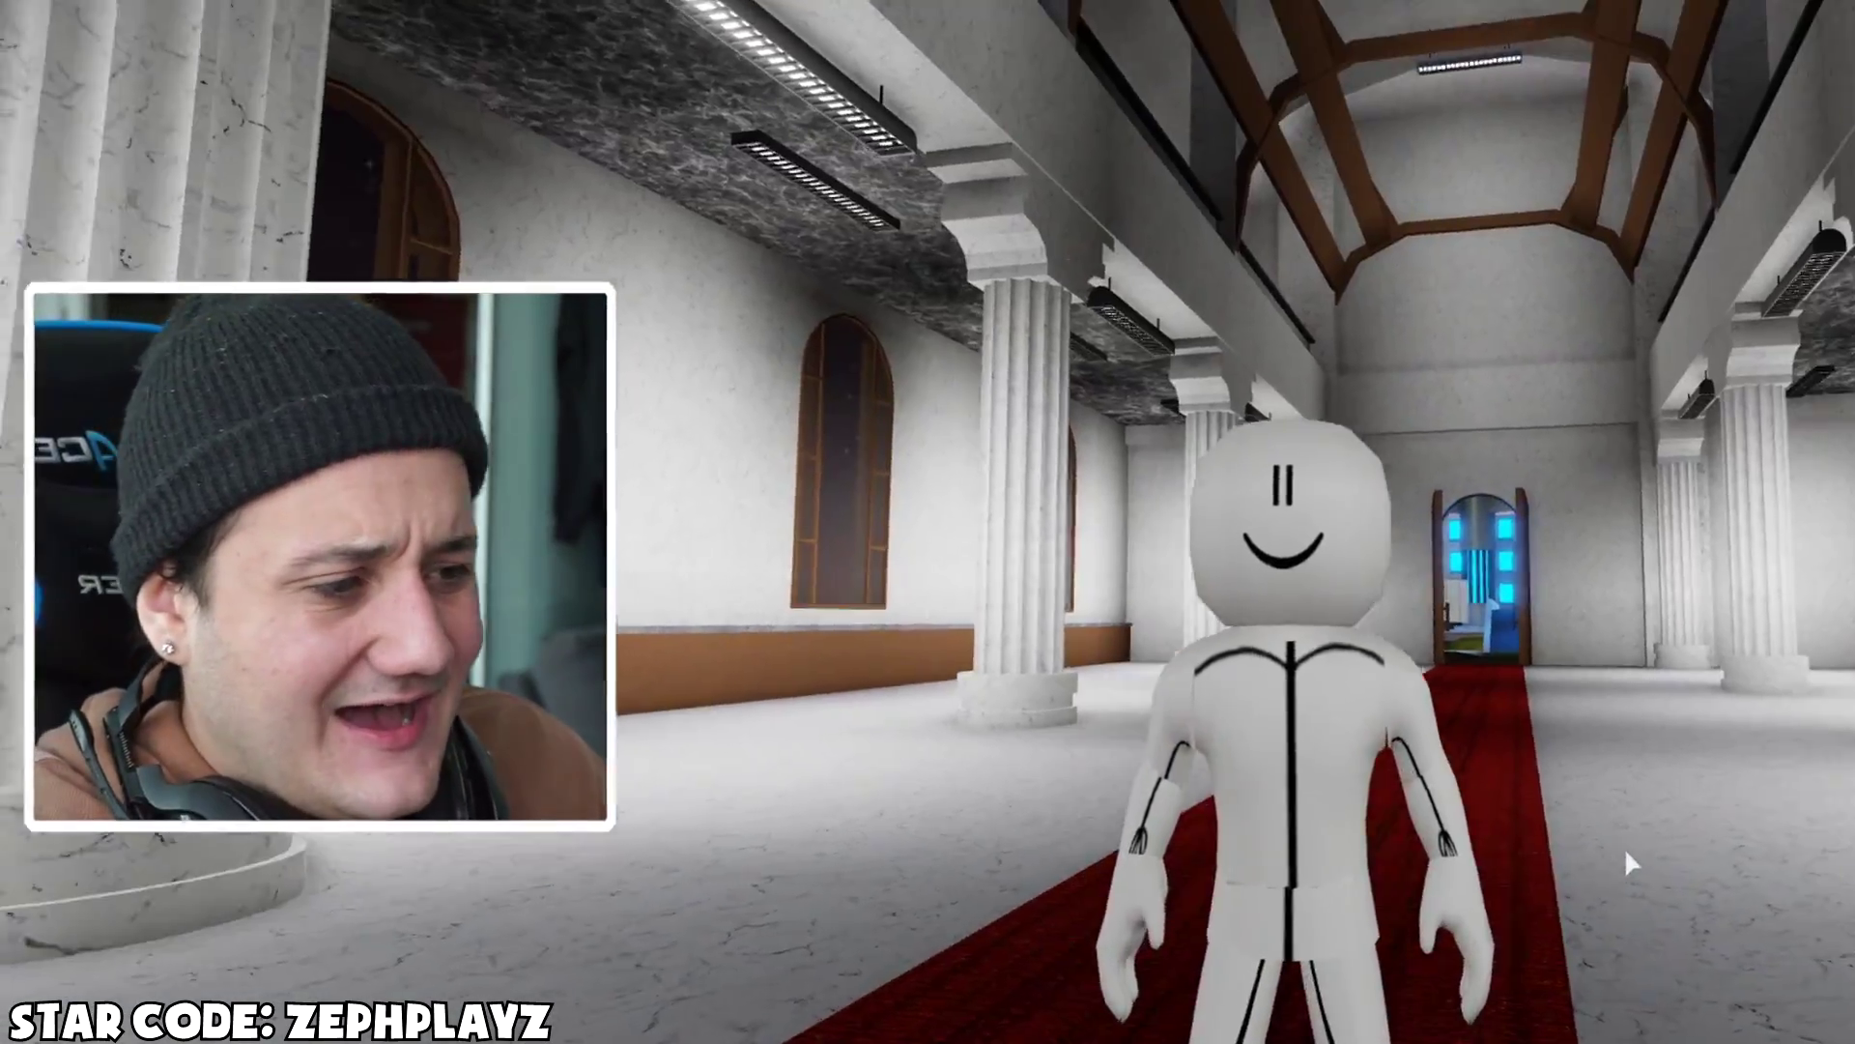
{"action": "key", "text": "w"}
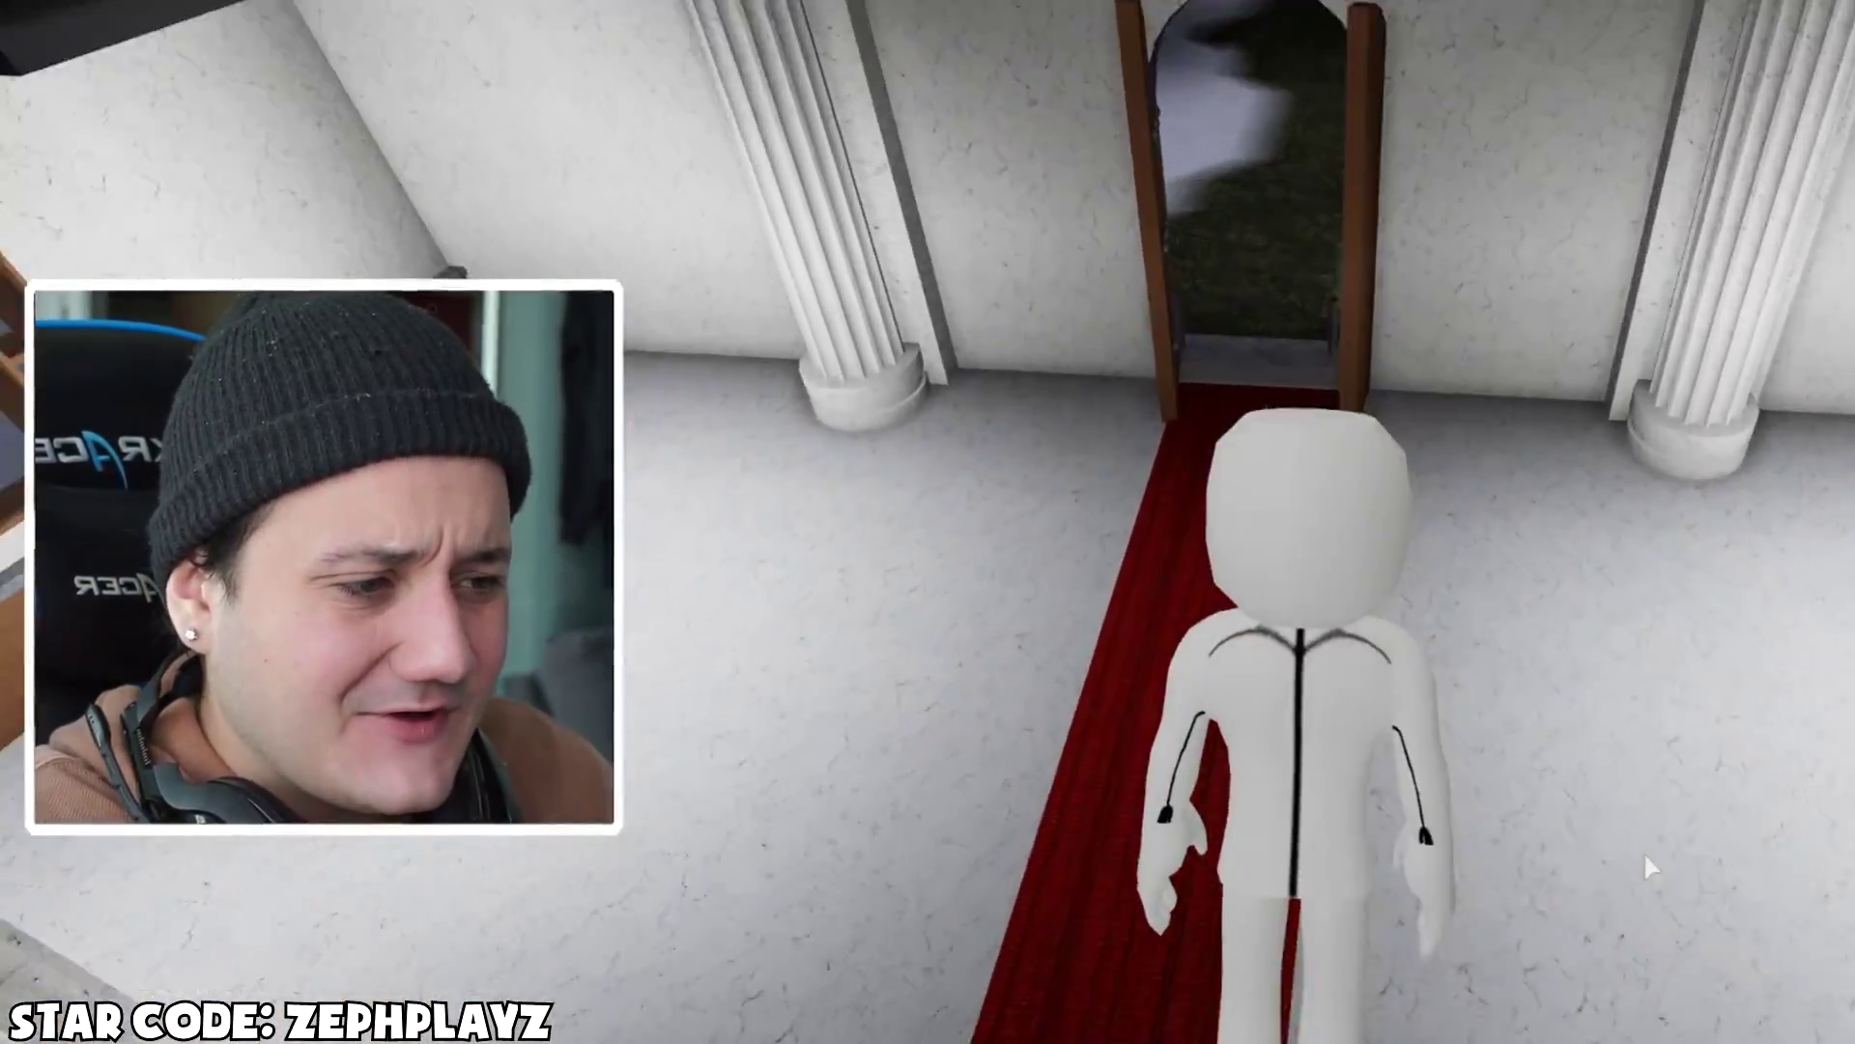